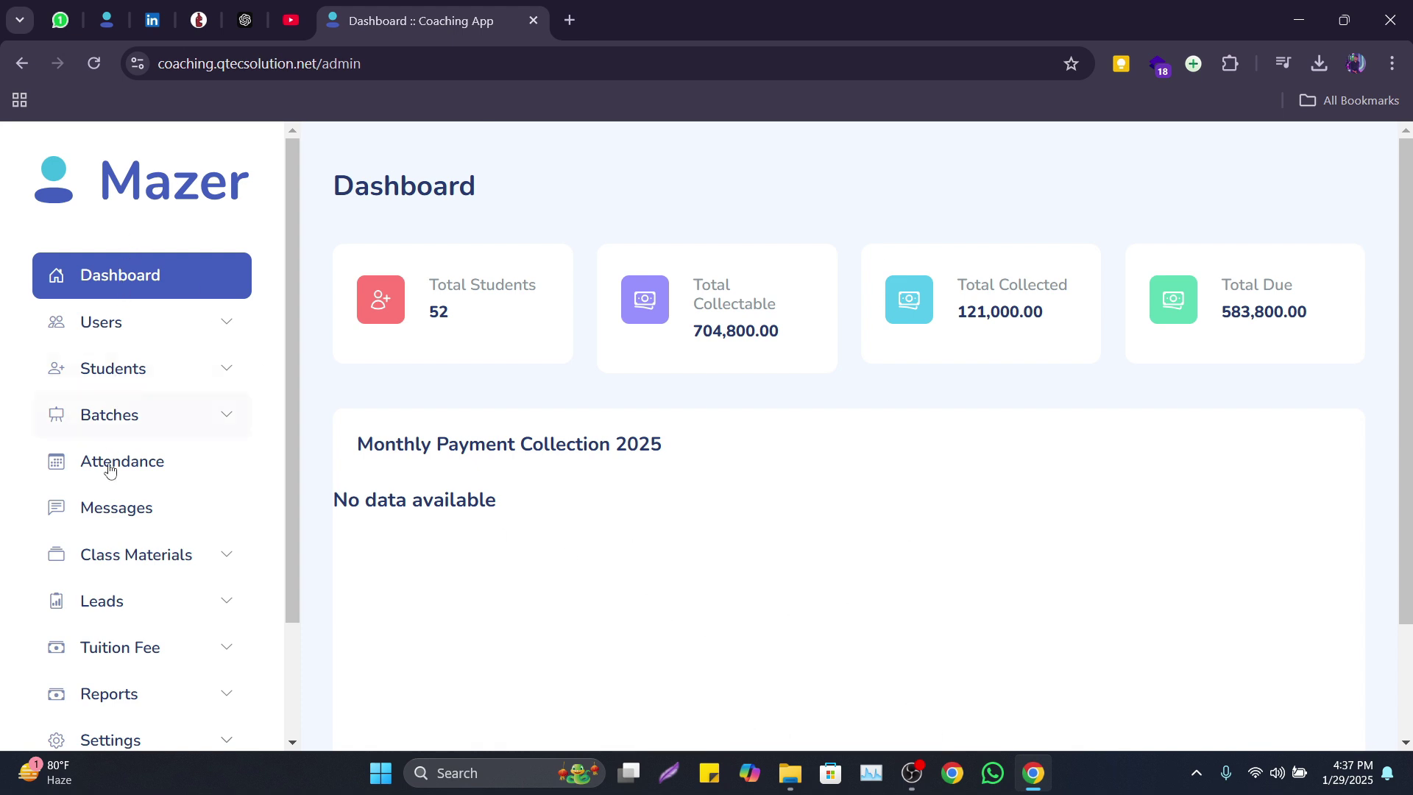
{"action": "scroll", "coordinate": [135, 624], "scroll_direction": "down", "scroll_amount": 2}
{"action": "scroll", "coordinate": [148, 504], "scroll_direction": "up", "scroll_amount": 2}
{"action": "scroll", "coordinate": [359, 473], "scroll_direction": "down", "scroll_amount": 2}
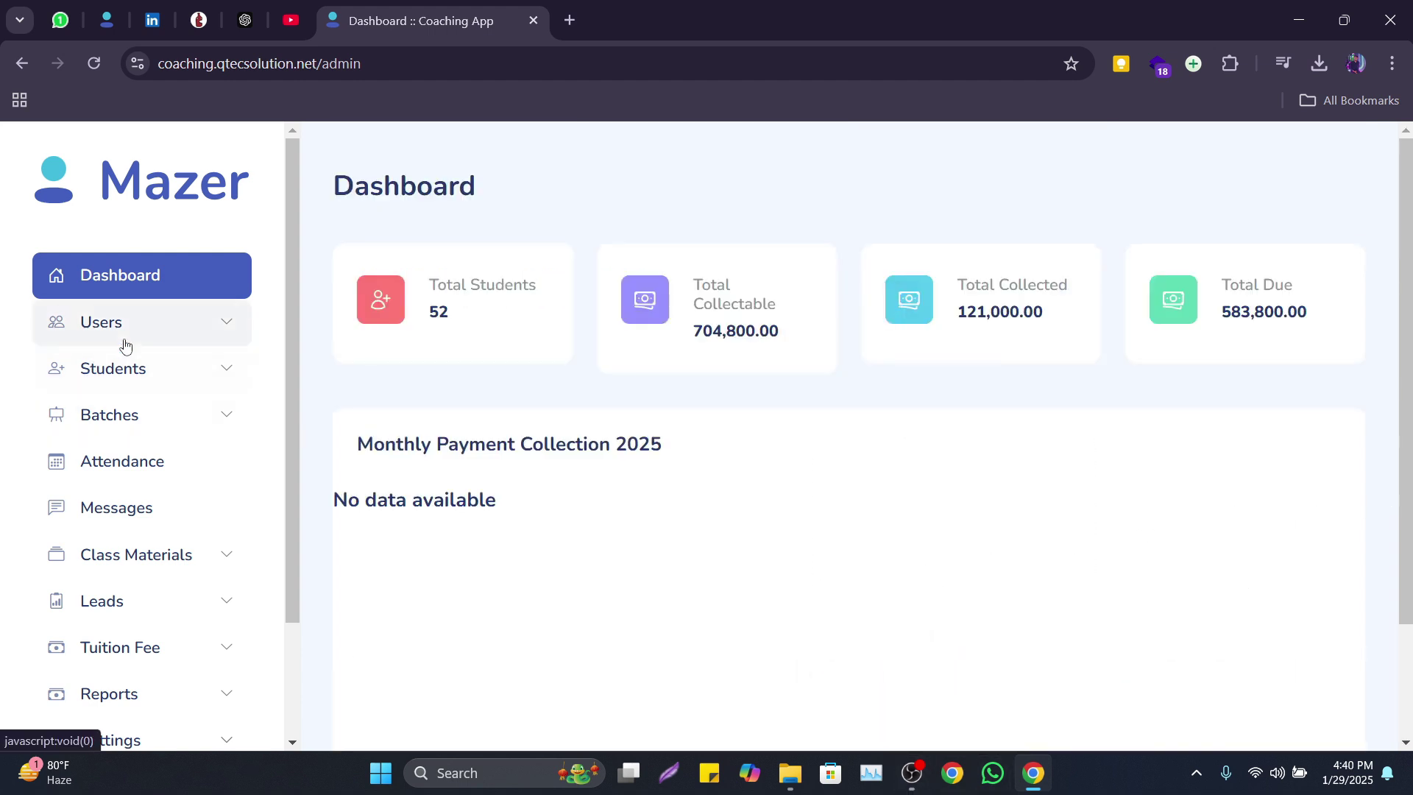
Open the user list and look through the teacher accounts.
{"action": "left_click", "coordinate": [121, 337]}
{"action": "left_click", "coordinate": [131, 366]}
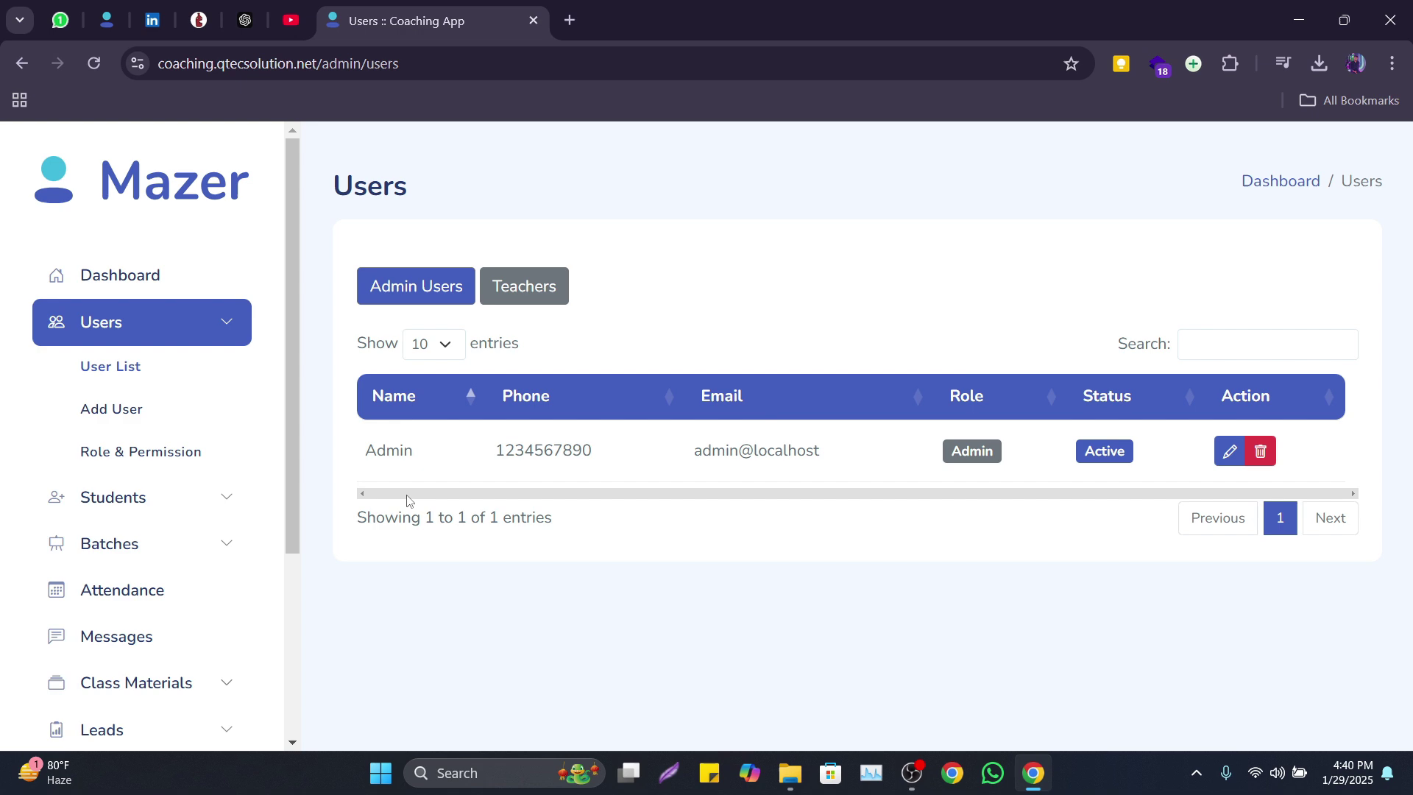
{"action": "left_click", "coordinate": [524, 295]}
{"action": "scroll", "coordinate": [539, 586], "scroll_direction": "down", "scroll_amount": 8}
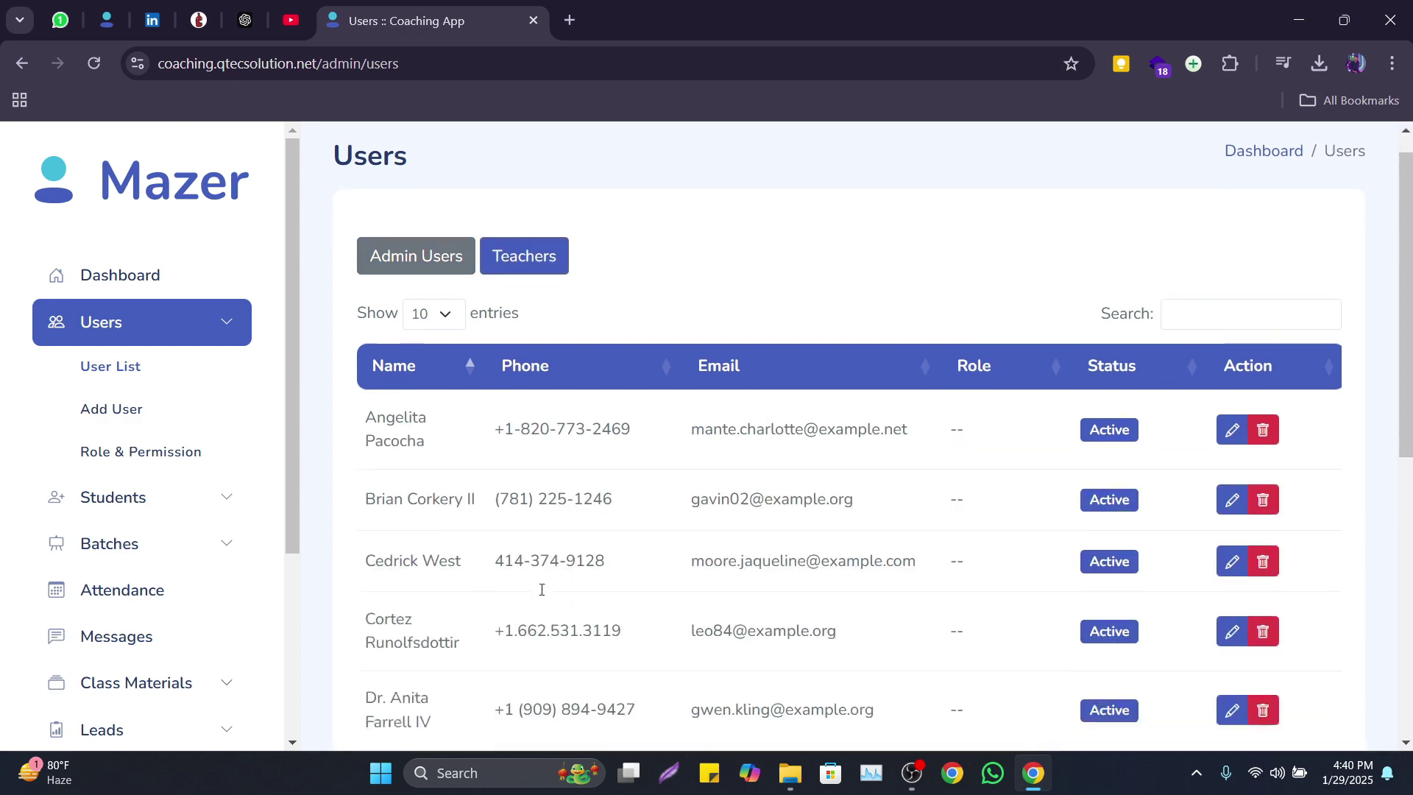
{"action": "scroll", "coordinate": [540, 507], "scroll_direction": "up", "scroll_amount": 8}
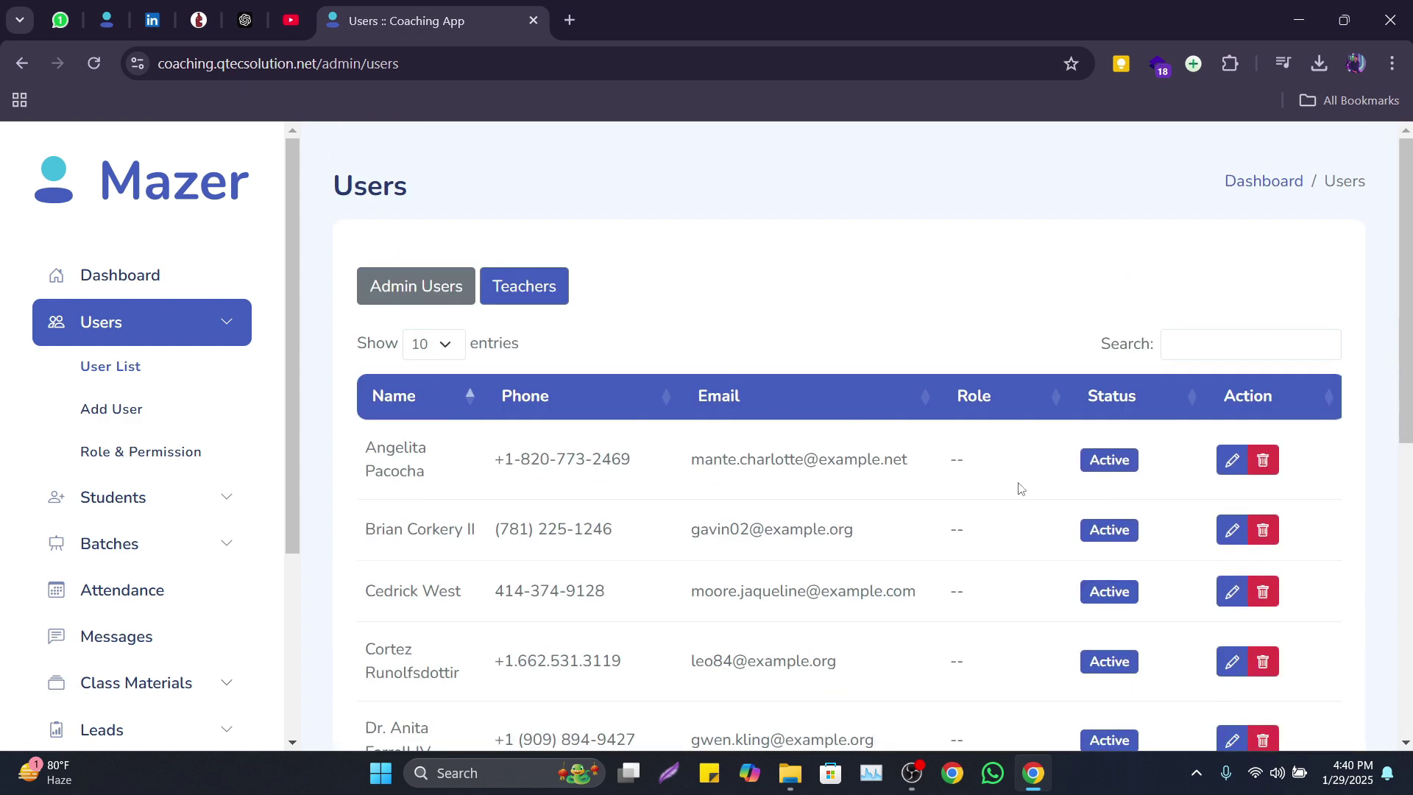
Open the first teacher's record for editing, review its fields, and return to the user list.
{"action": "left_click", "coordinate": [1231, 460]}
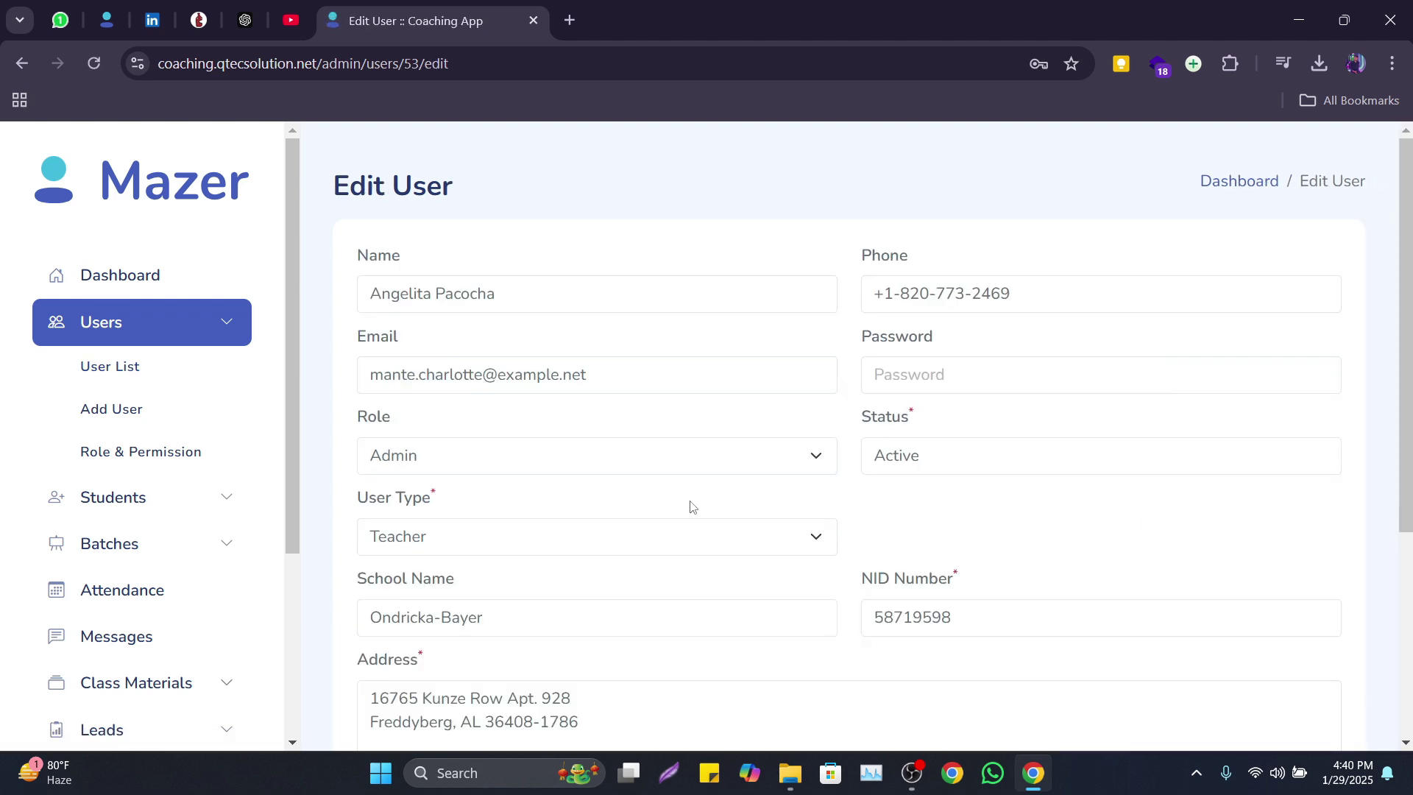
{"action": "scroll", "coordinate": [625, 501], "scroll_direction": "down", "scroll_amount": 4}
{"action": "left_click", "coordinate": [111, 366]}
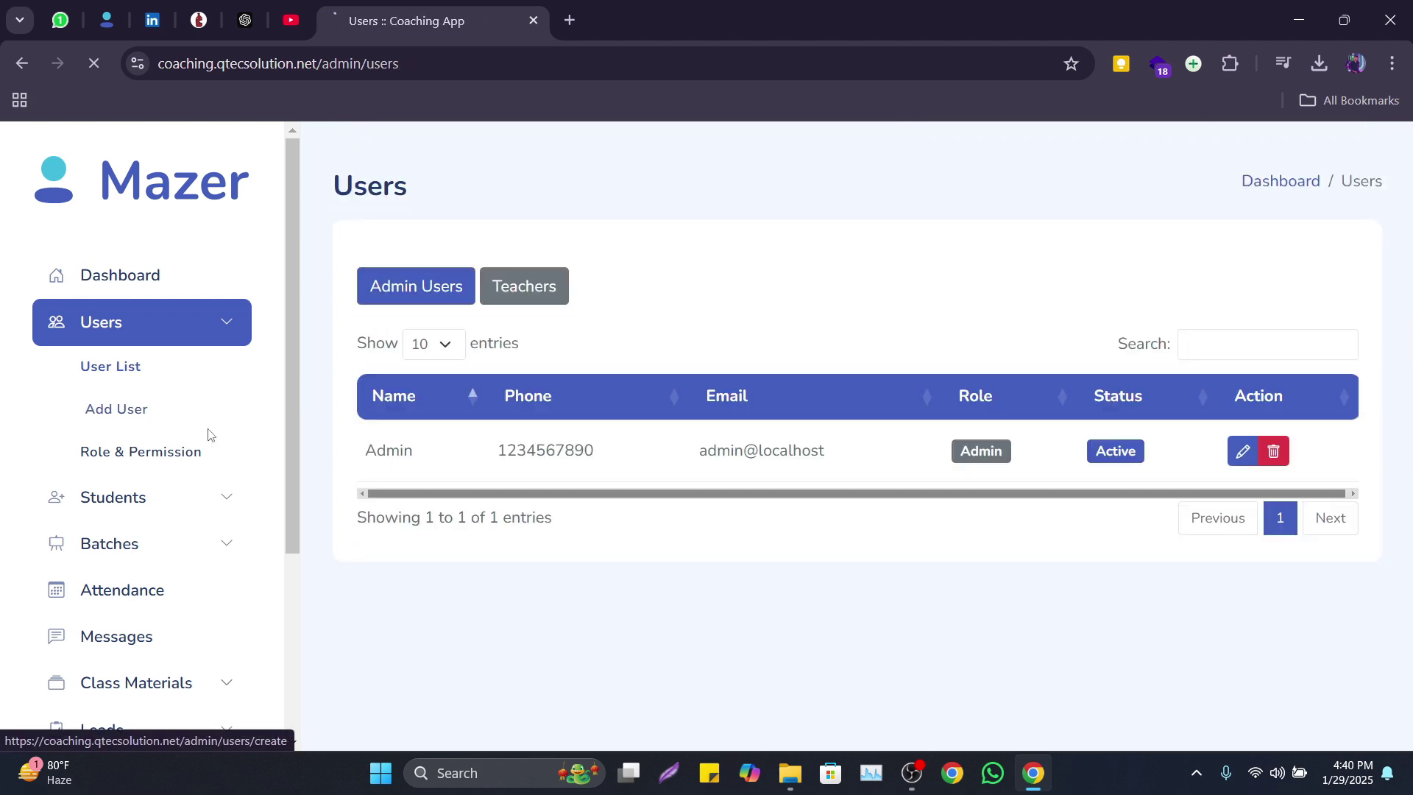
Open the form for adding a user and check the available Role and User Type options.
{"action": "left_click", "coordinate": [208, 434]}
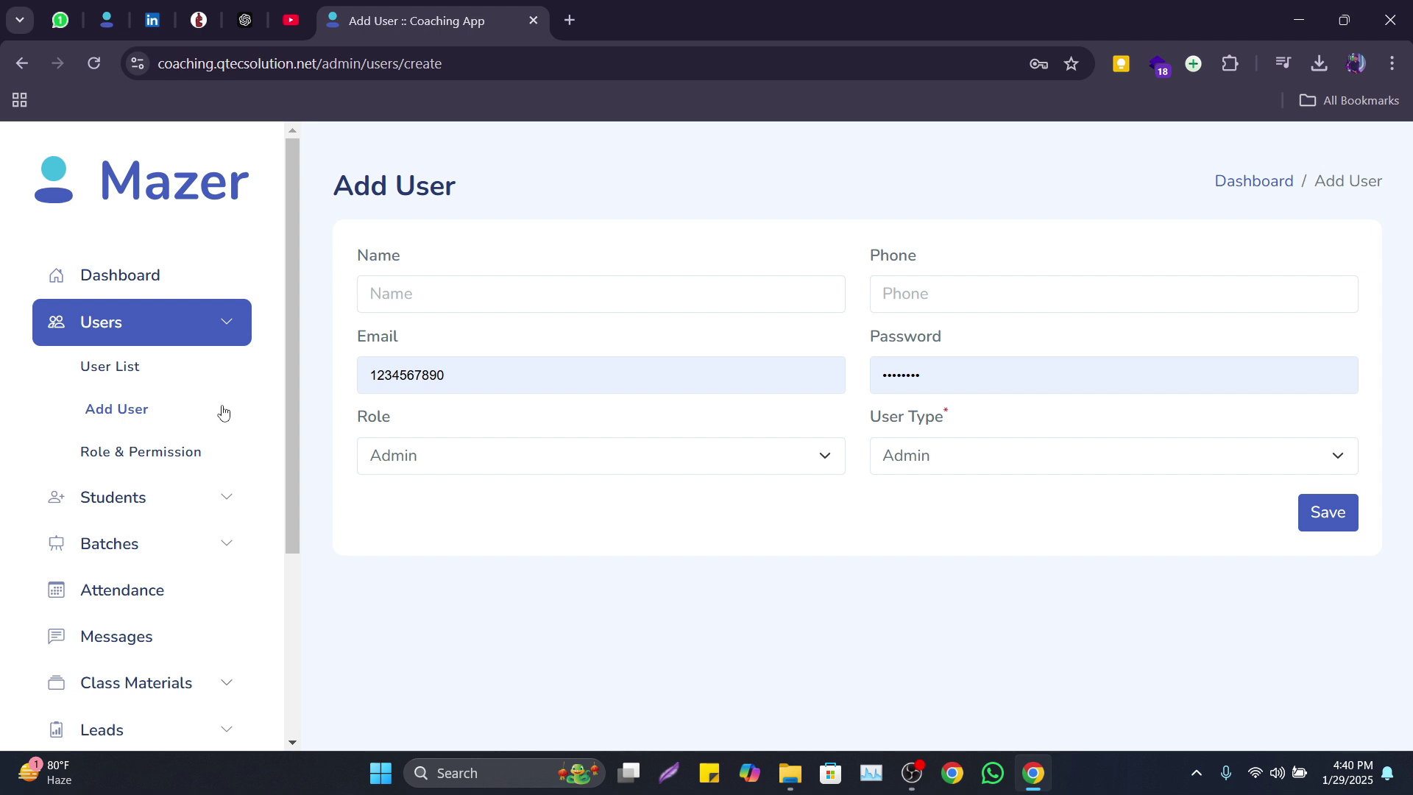
{"action": "left_click", "coordinate": [558, 470]}
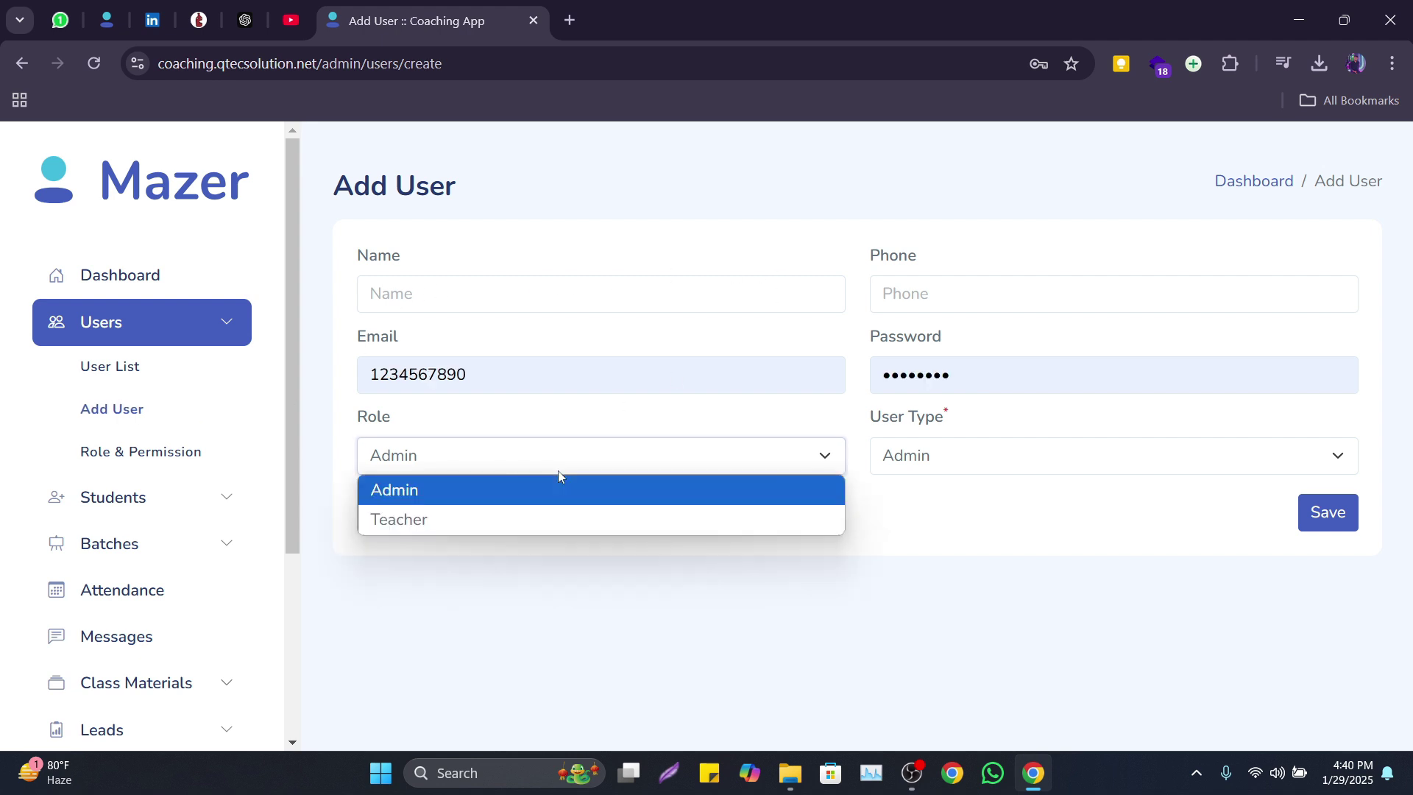
{"action": "left_click", "coordinate": [975, 467]}
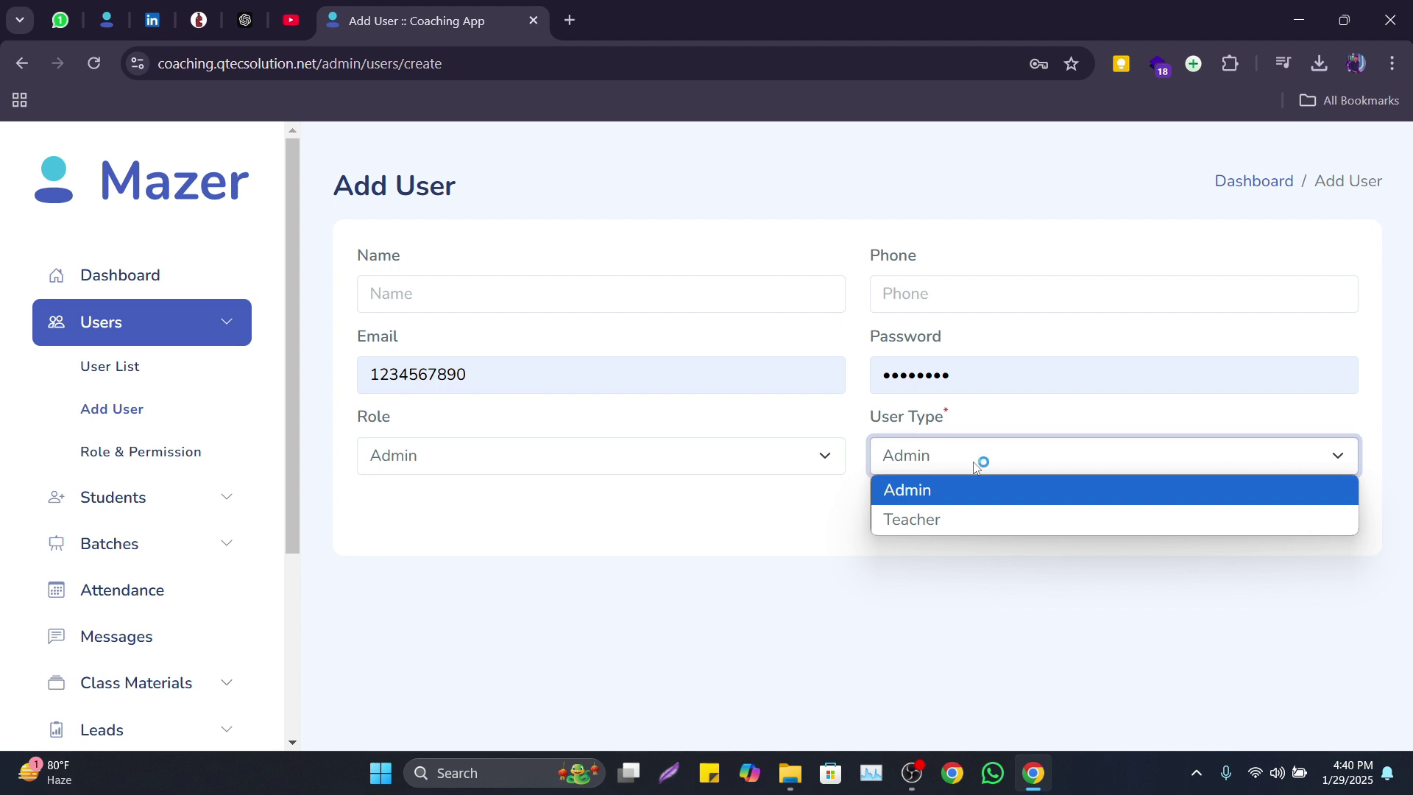
{"action": "left_click", "coordinate": [981, 466]}
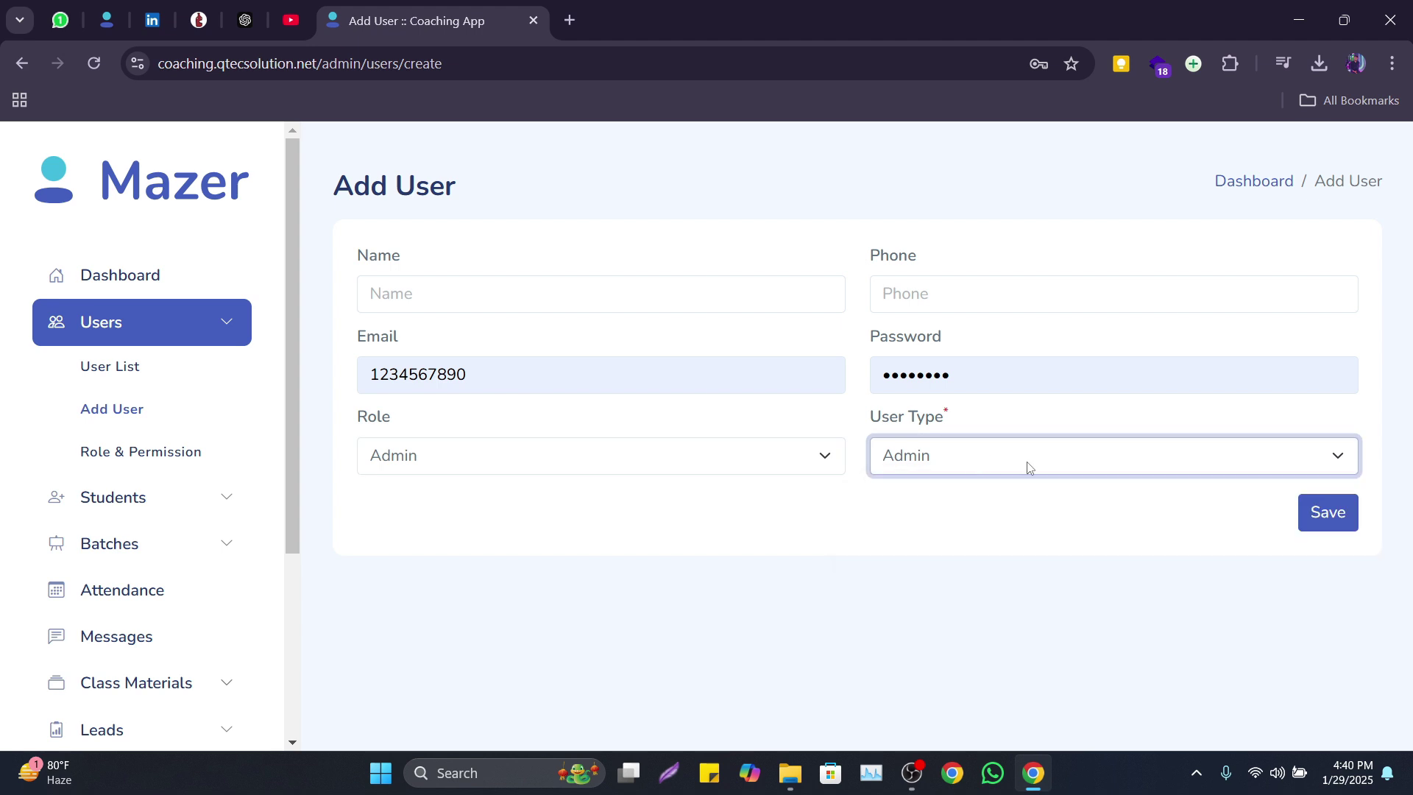
Review the Admin role's permissions under Role & Permission and try to change one of them.
{"action": "left_click", "coordinate": [204, 468]}
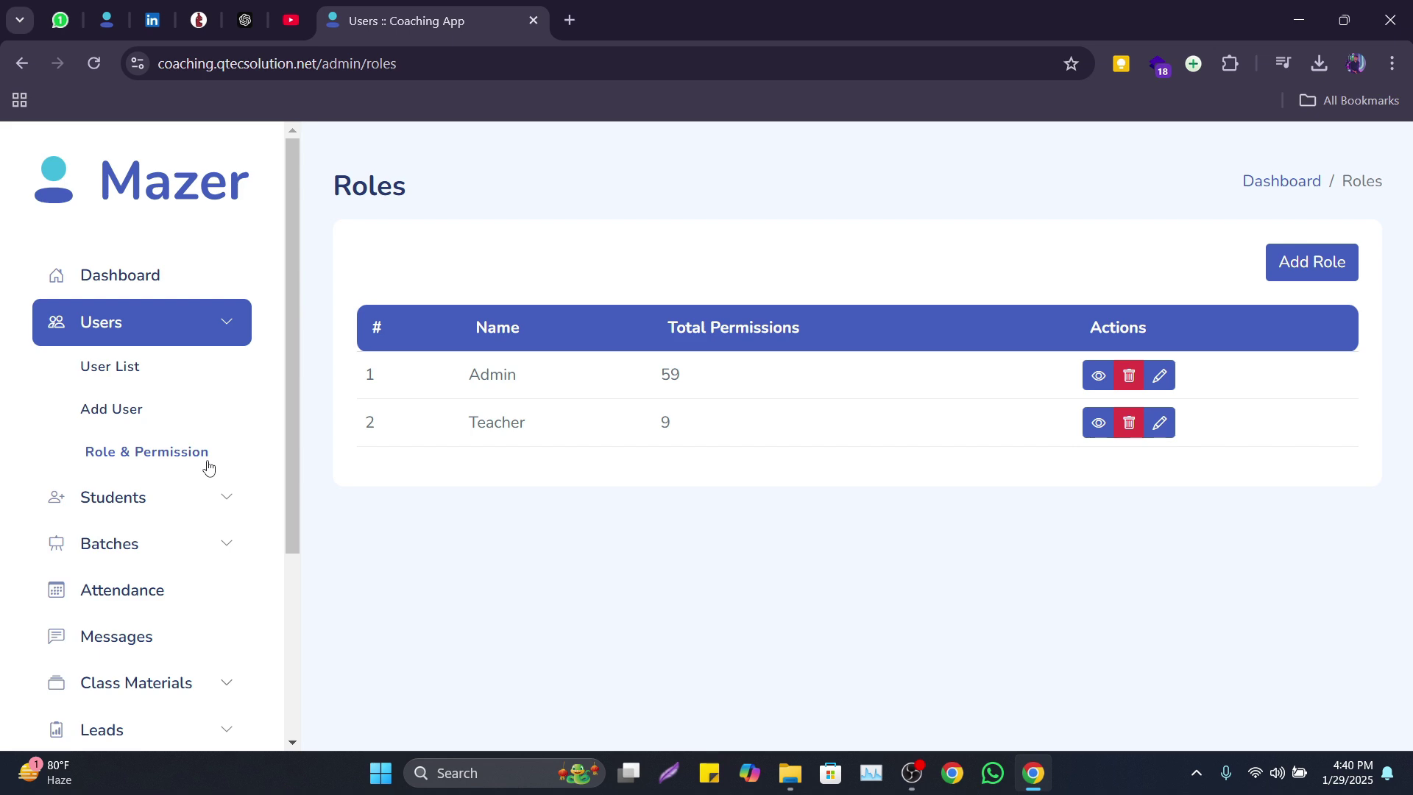
{"action": "left_click", "coordinate": [1097, 378]}
{"action": "scroll", "coordinate": [832, 434], "scroll_direction": "down", "scroll_amount": 5}
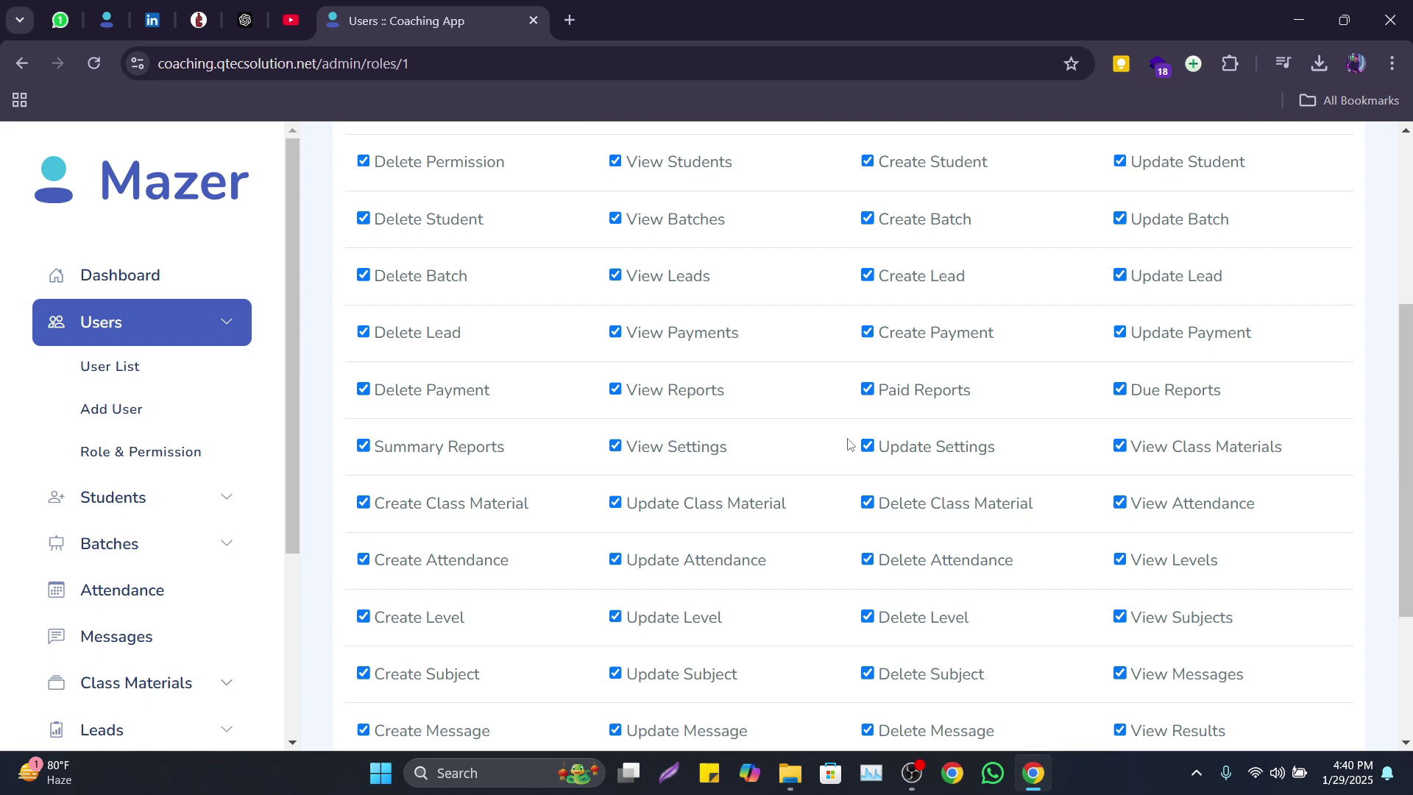
{"action": "scroll", "coordinate": [847, 445], "scroll_direction": "down", "scroll_amount": 3}
{"action": "left_click", "coordinate": [484, 613]}
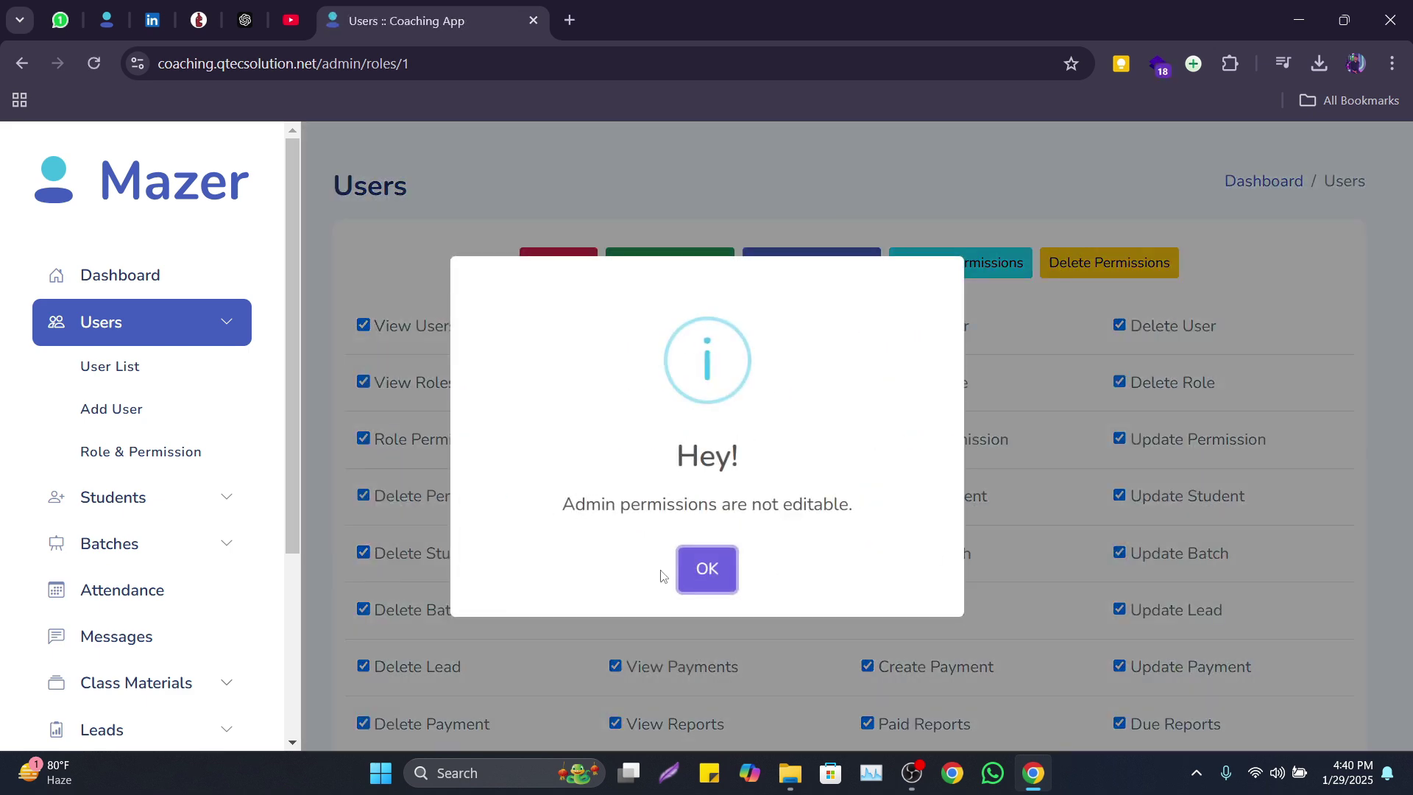
{"action": "left_click", "coordinate": [688, 571]}
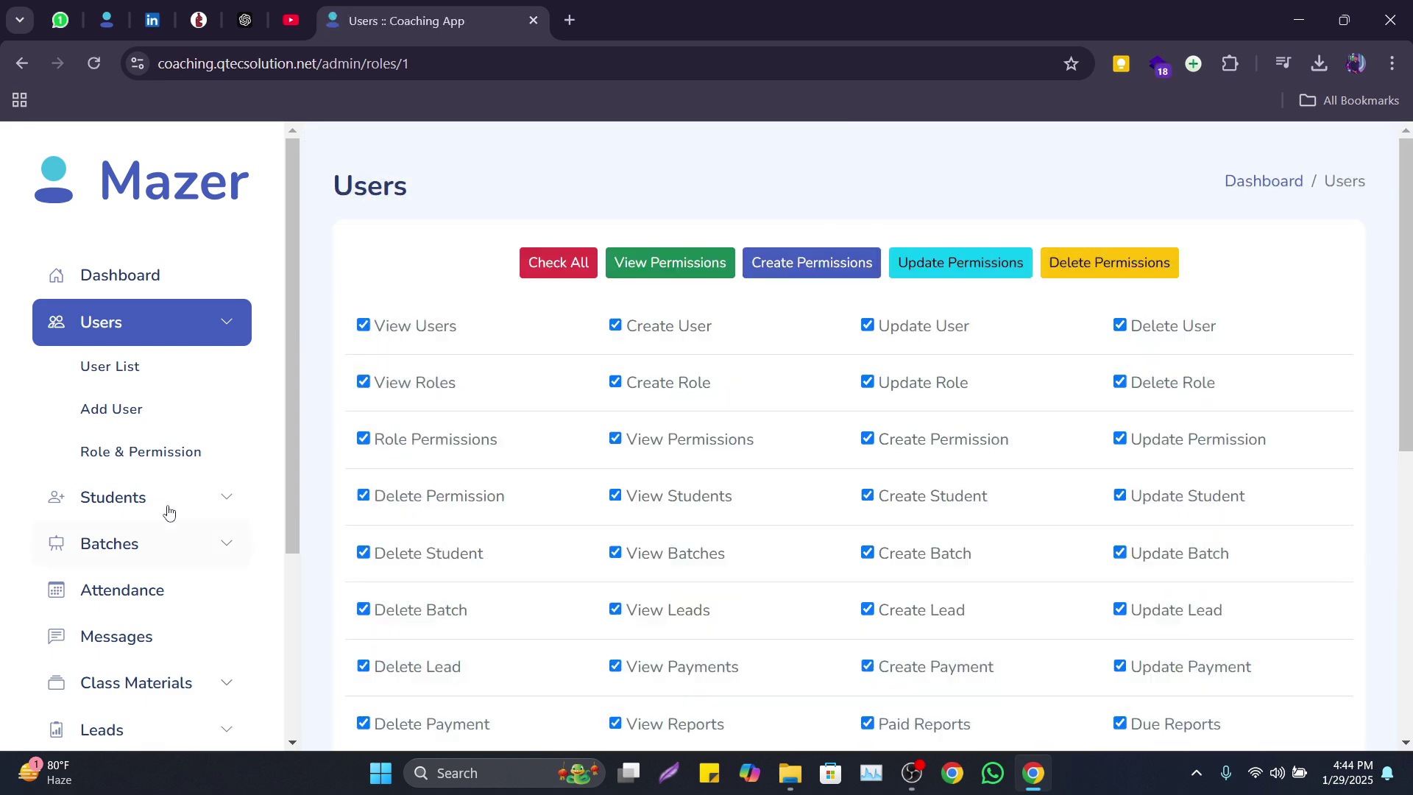
Open the student list and set it to show 100 entries per page.
{"action": "left_click", "coordinate": [167, 510]}
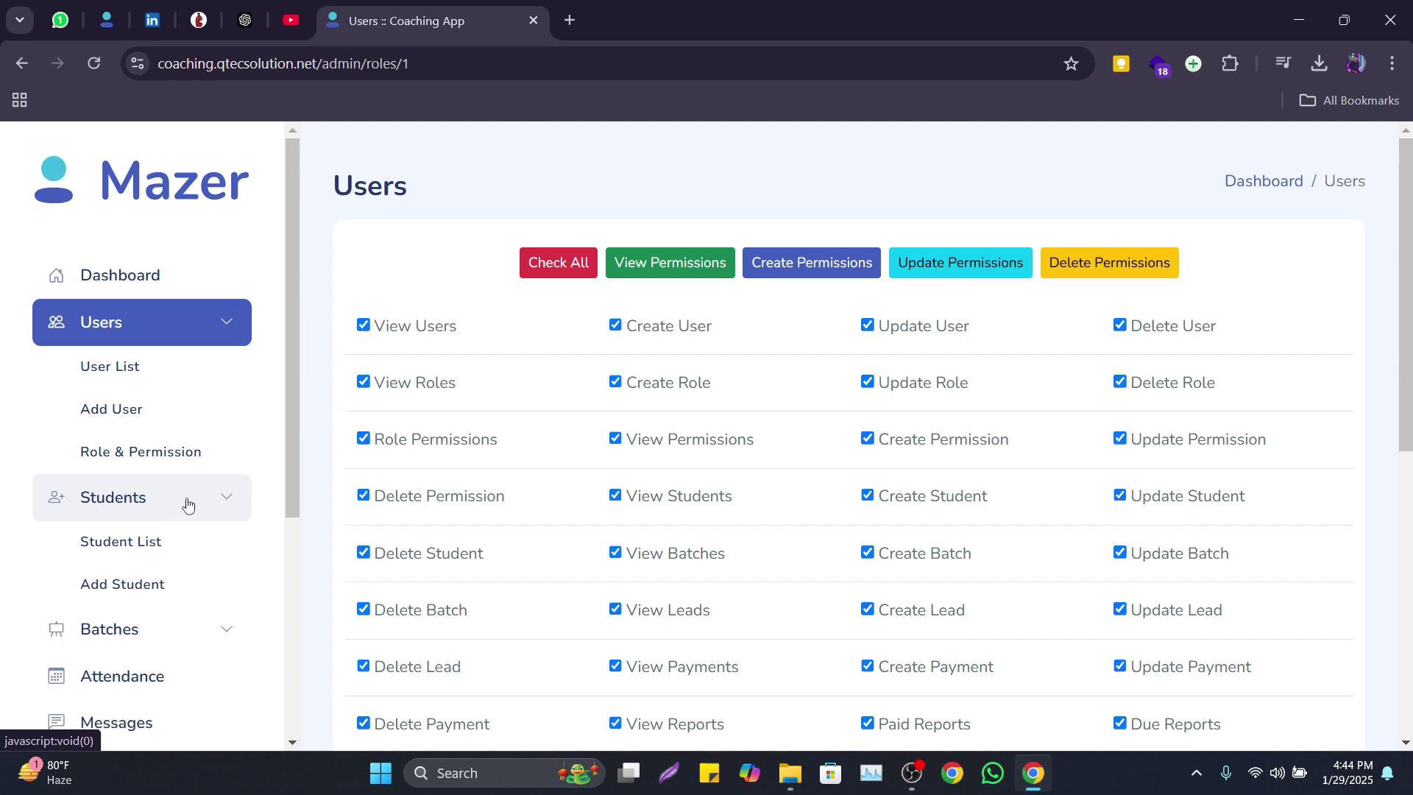
{"action": "left_click", "coordinate": [152, 549]}
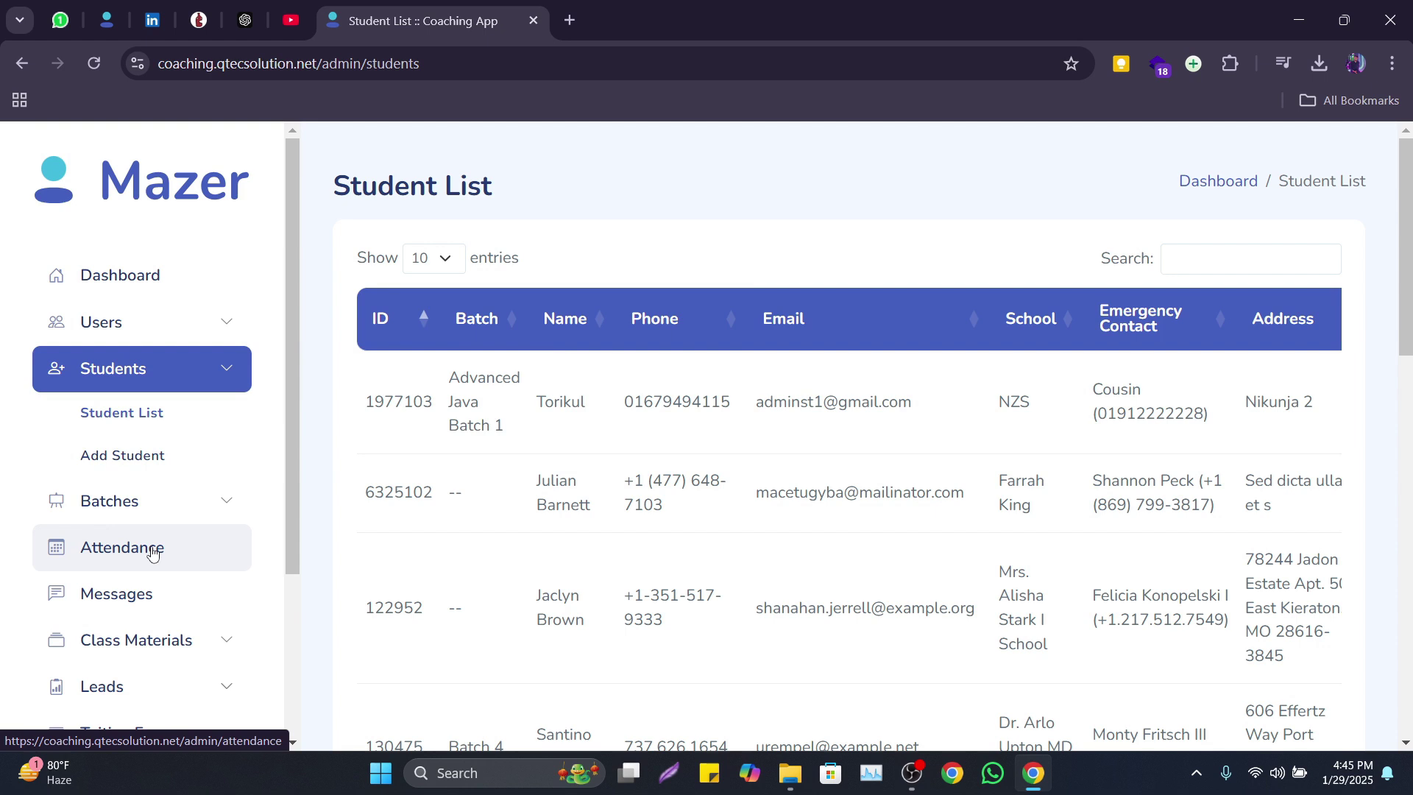
{"action": "left_click", "coordinate": [433, 262]}
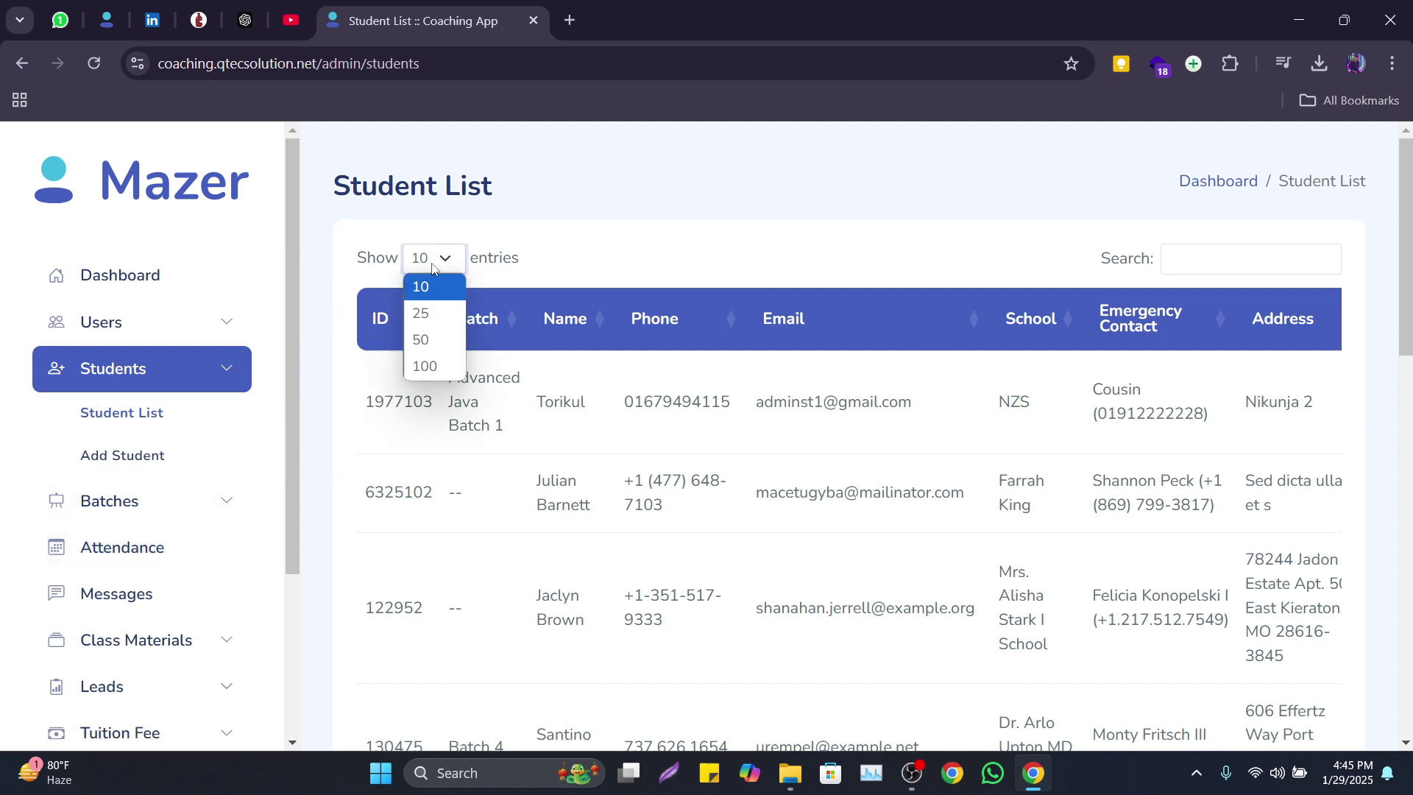
{"action": "left_click", "coordinate": [432, 396]}
{"action": "left_click", "coordinate": [444, 270]}
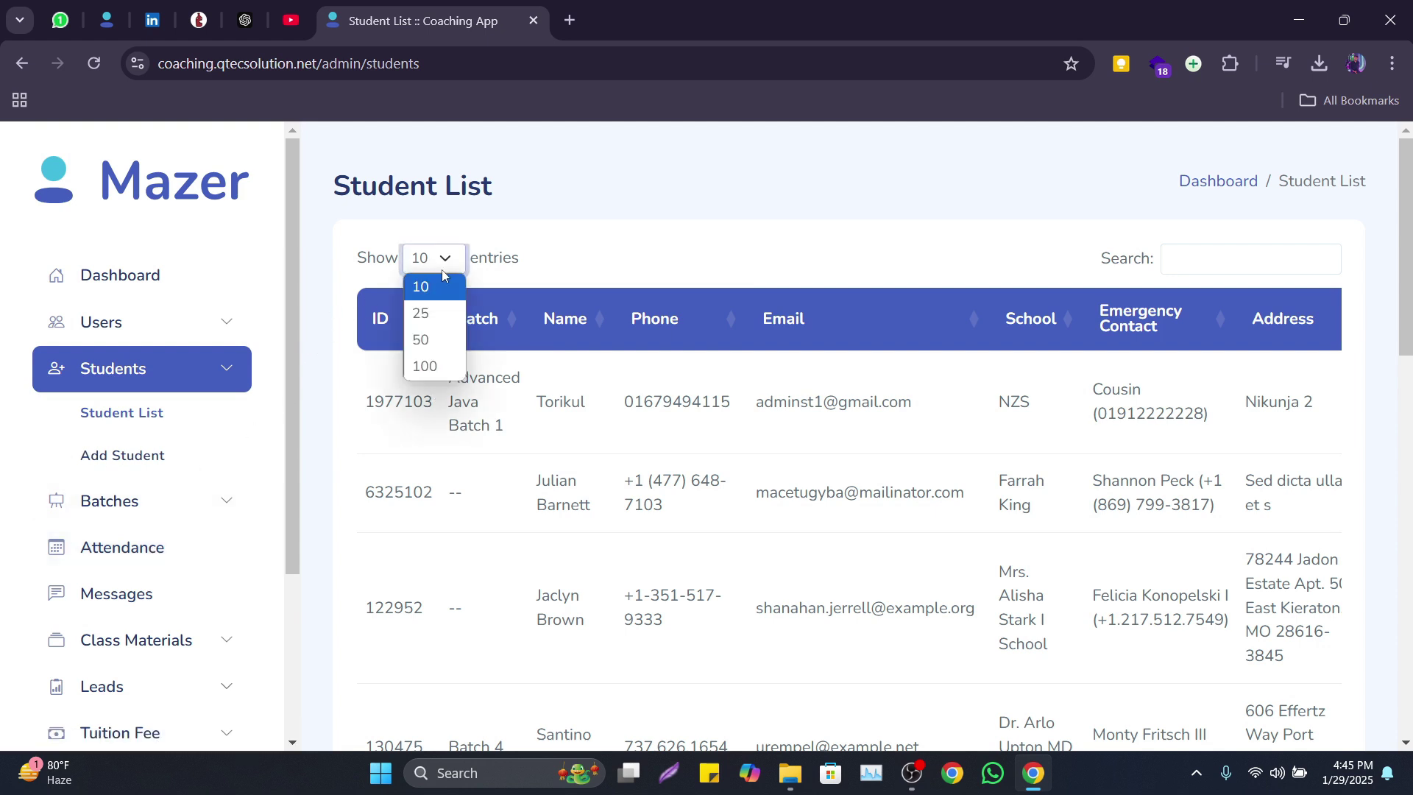
{"action": "left_click", "coordinate": [432, 368]}
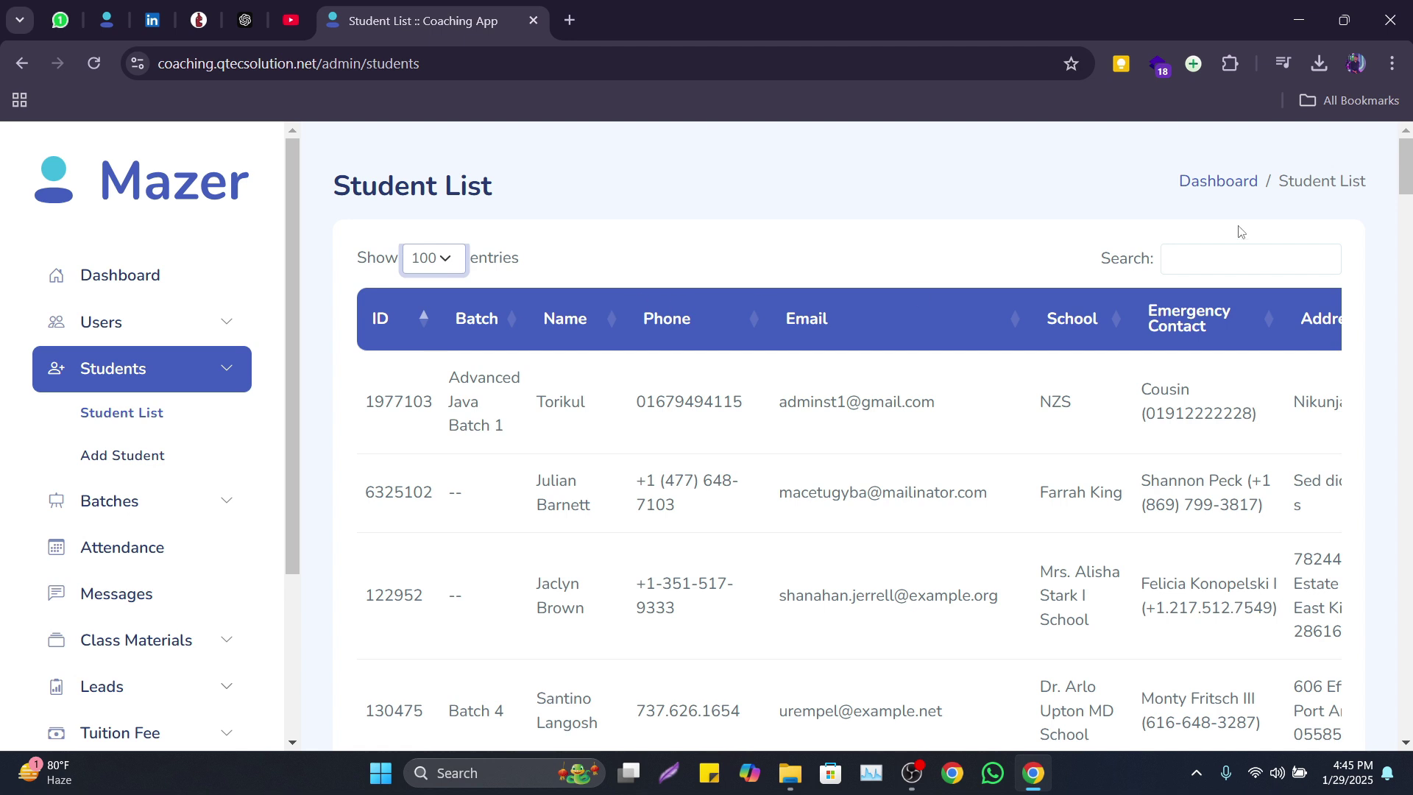
Activate the student list's search field and look through the student records.
{"action": "left_click", "coordinate": [1228, 250]}
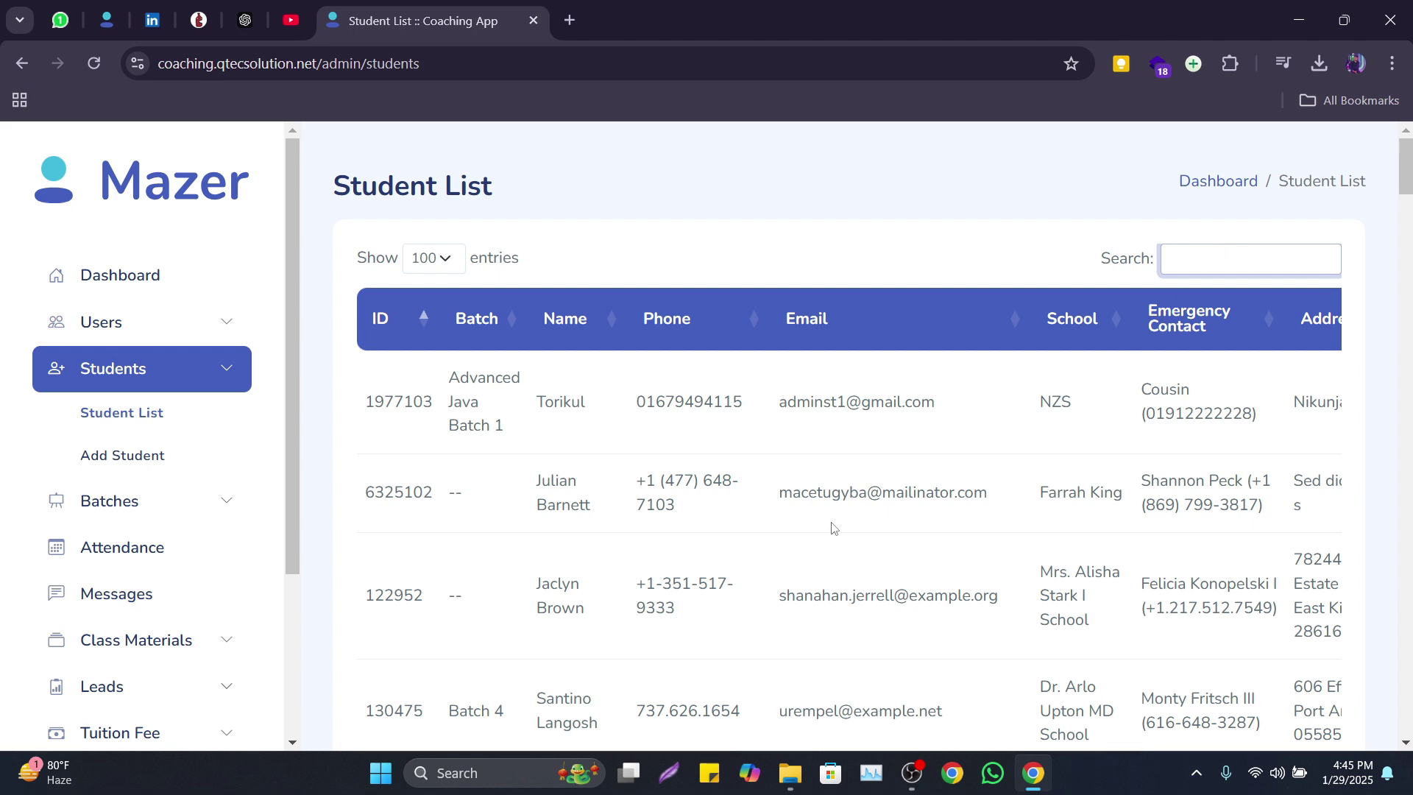
{"action": "scroll", "coordinate": [587, 498], "scroll_direction": "down", "scroll_amount": 5}
{"action": "scroll", "coordinate": [442, 479], "scroll_direction": "up", "scroll_amount": 3}
Open the form for adding a student, choose Batch 1, and review the remaining fields.
{"action": "left_click", "coordinate": [85, 457]}
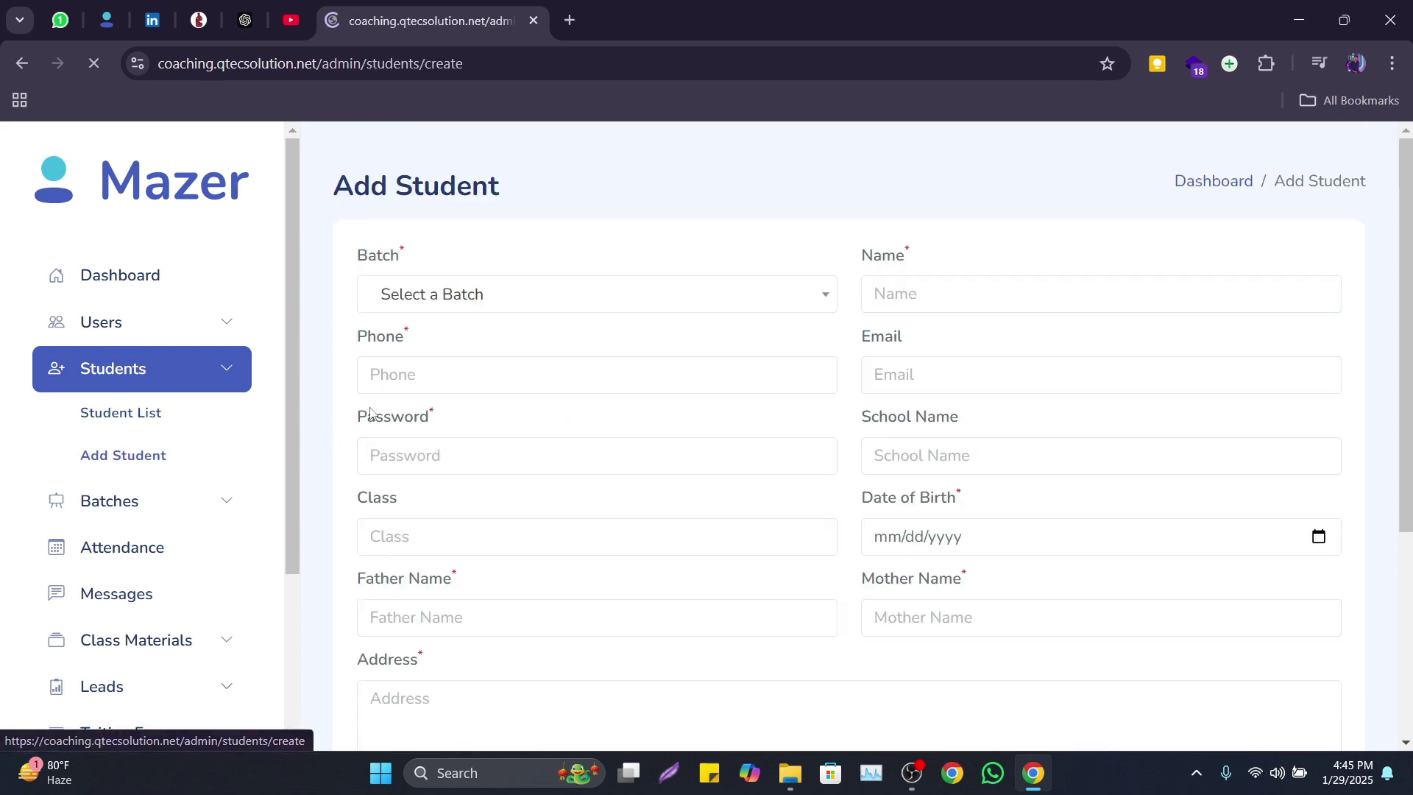
{"action": "left_click", "coordinate": [455, 308]}
{"action": "left_click", "coordinate": [451, 442]}
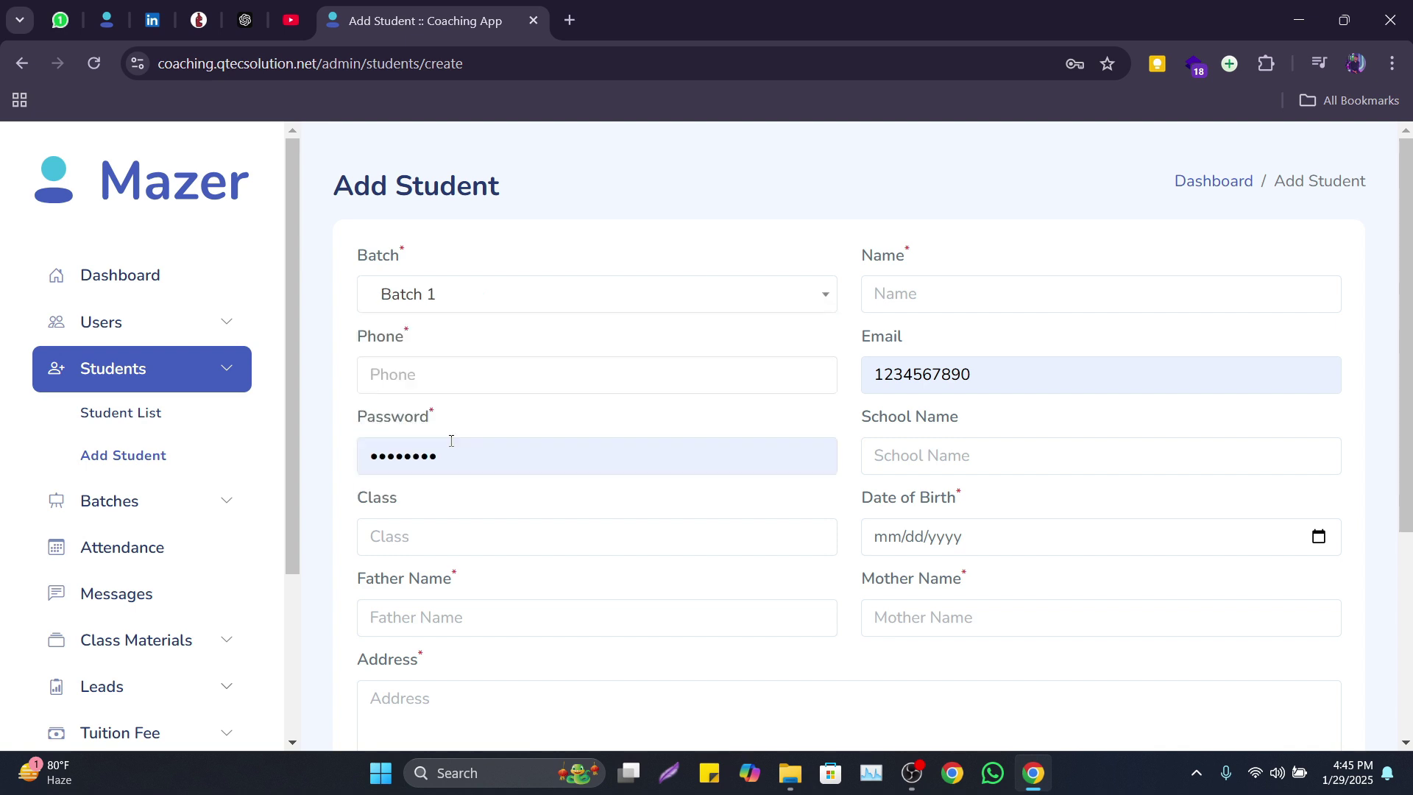
{"action": "scroll", "coordinate": [451, 440], "scroll_direction": "down", "scroll_amount": 4}
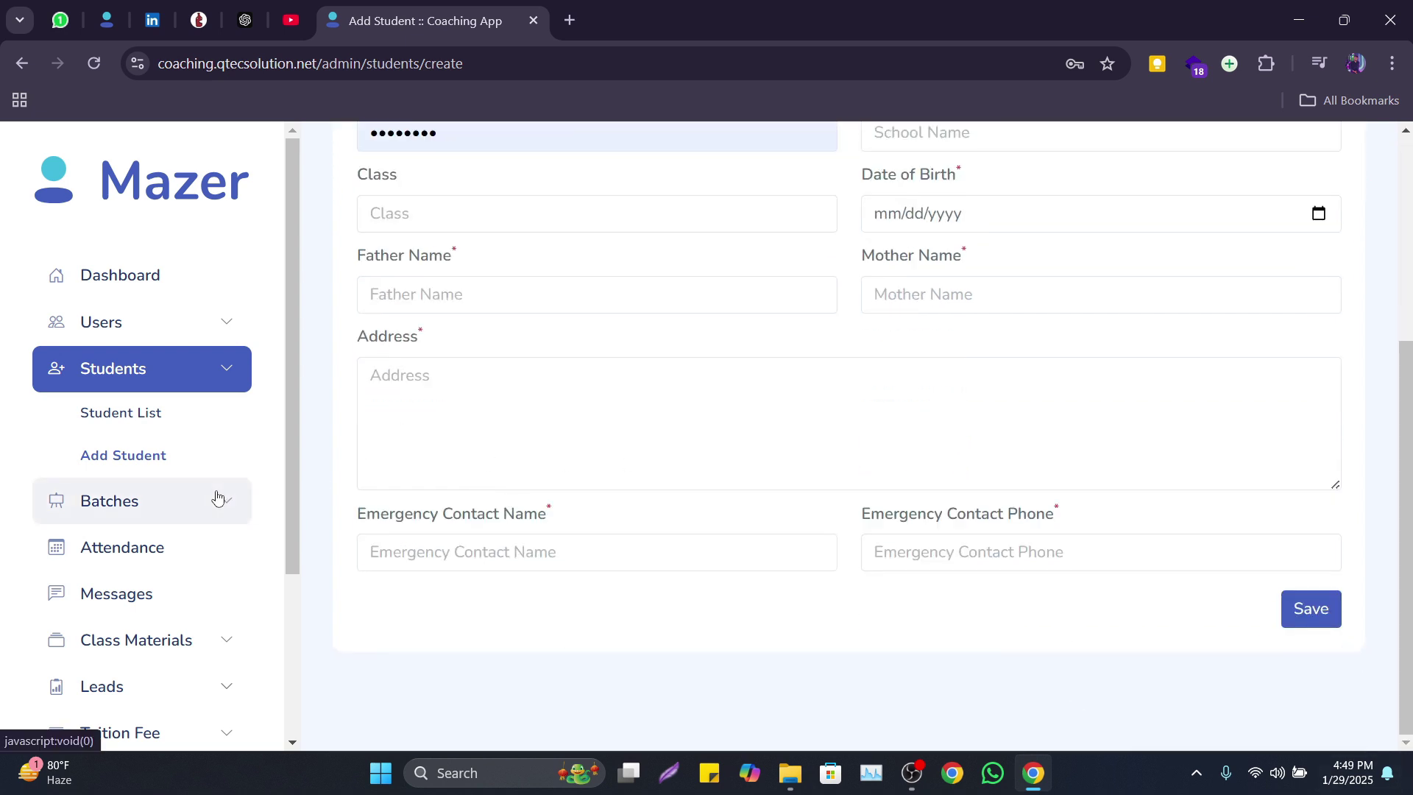
Open the level list in the batch section and look through the existing levels.
{"action": "left_click", "coordinate": [218, 497]}
{"action": "scroll", "coordinate": [218, 497], "scroll_direction": "down", "scroll_amount": 2}
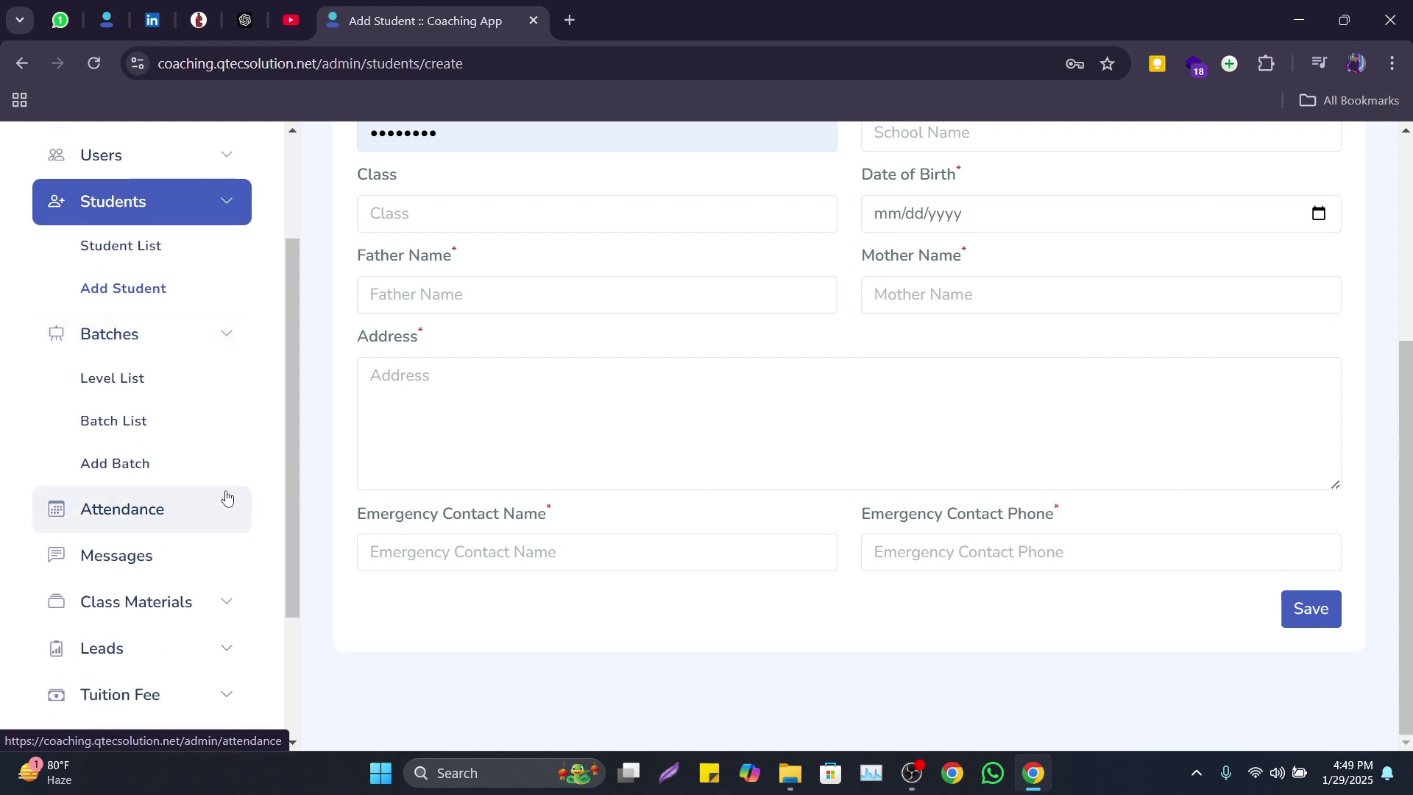
{"action": "left_click", "coordinate": [123, 392]}
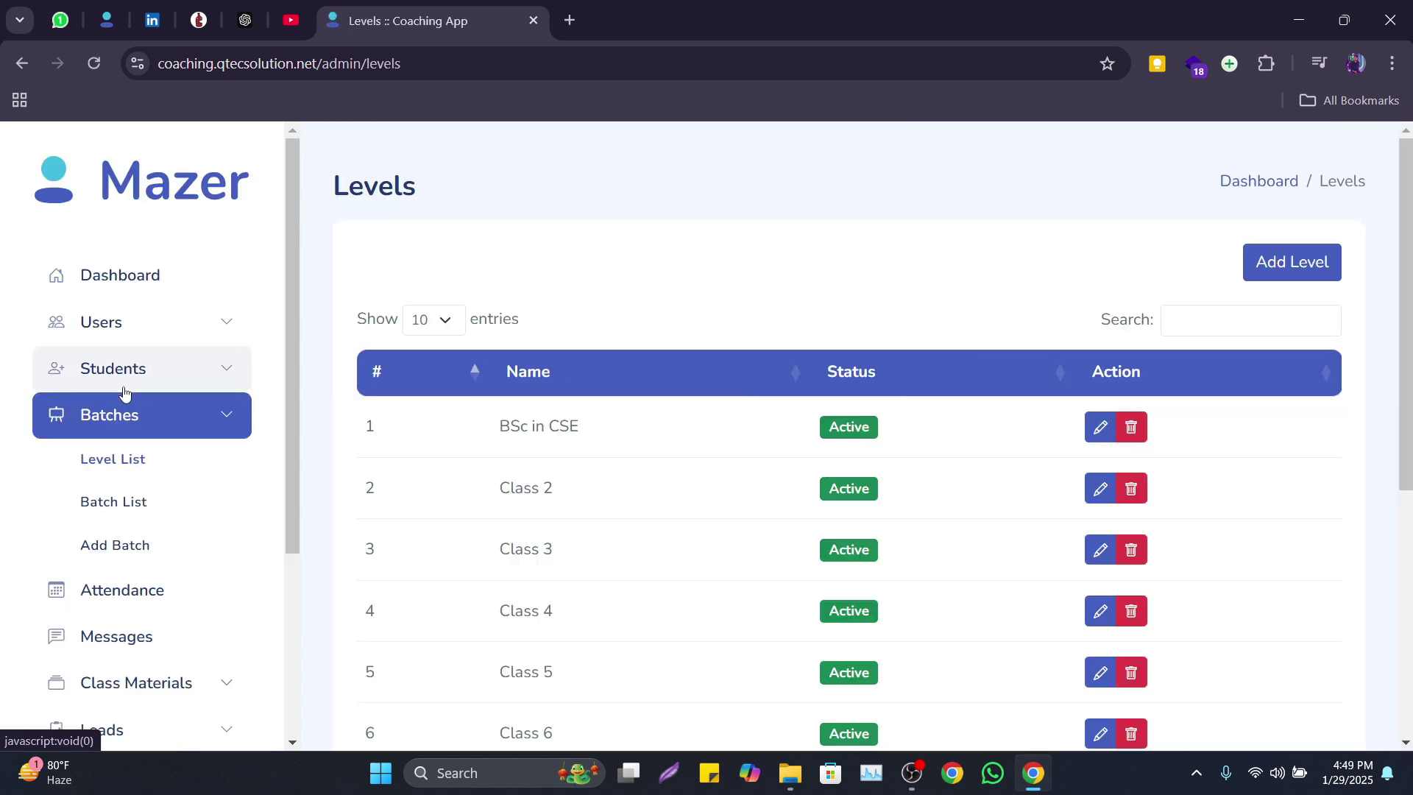
{"action": "scroll", "coordinate": [627, 528], "scroll_direction": "down", "scroll_amount": 2}
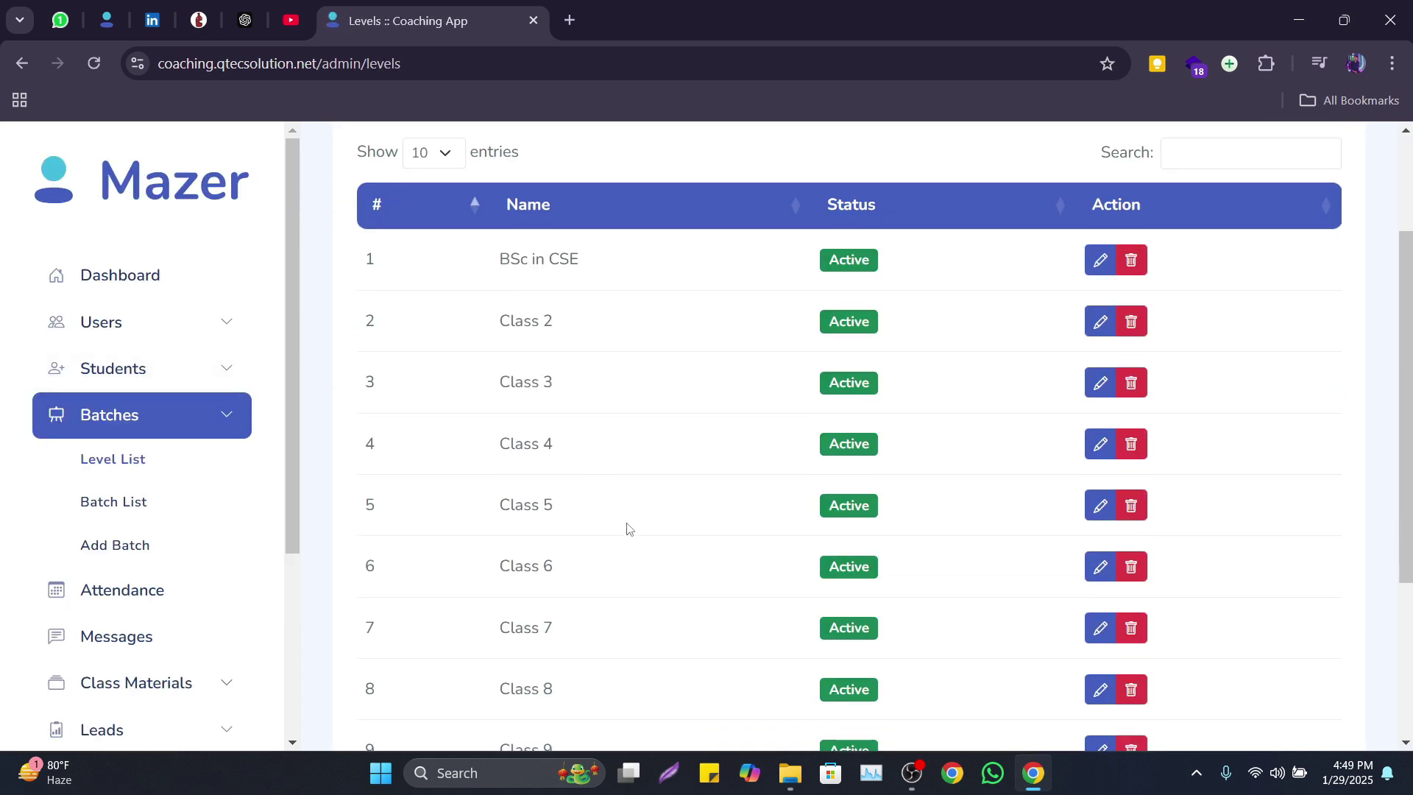
{"action": "scroll", "coordinate": [632, 538], "scroll_direction": "up", "scroll_amount": 2}
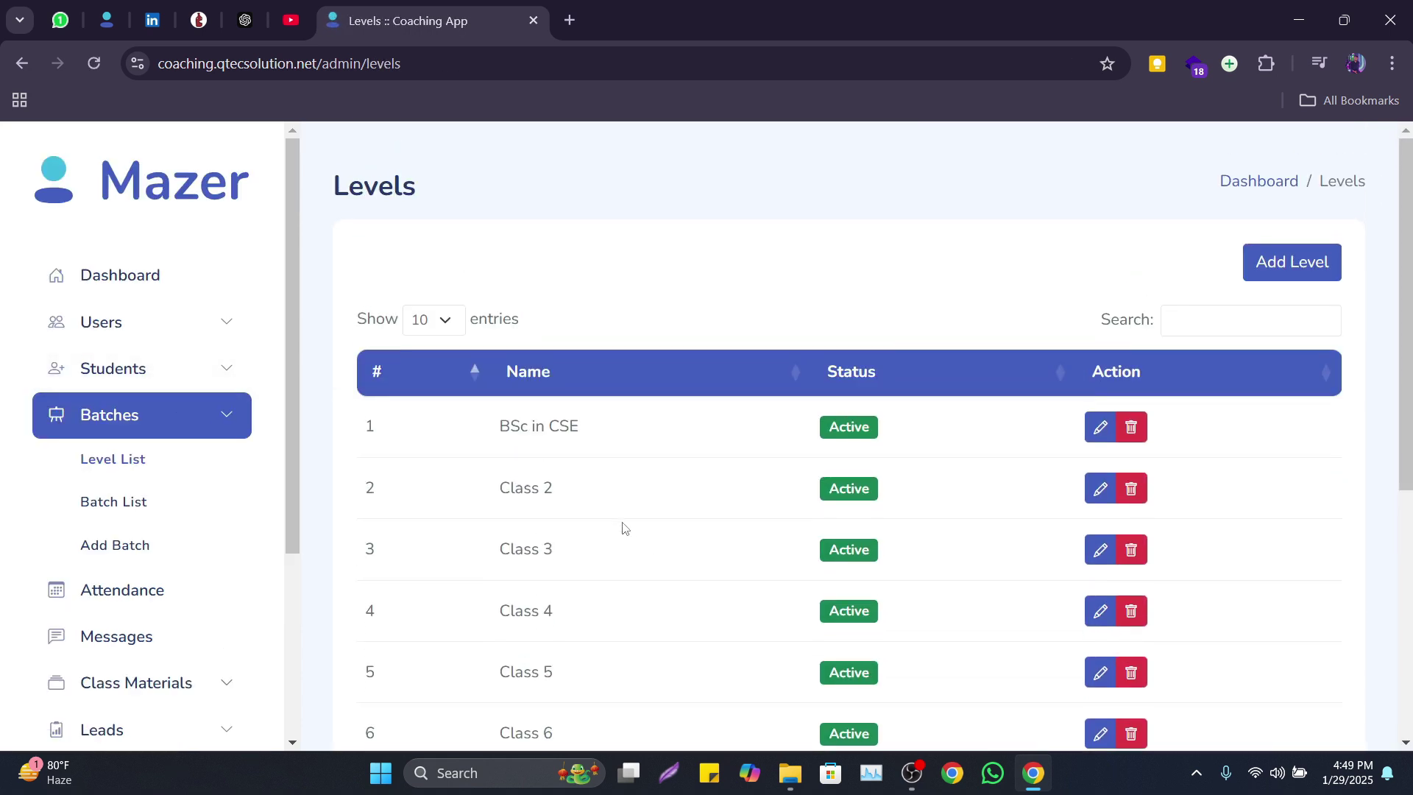
Check the status options for a new level and the edit form of the BSc in CSE level, closing both without saving.
{"action": "left_click", "coordinate": [1307, 265]}
{"action": "left_click", "coordinate": [778, 371]}
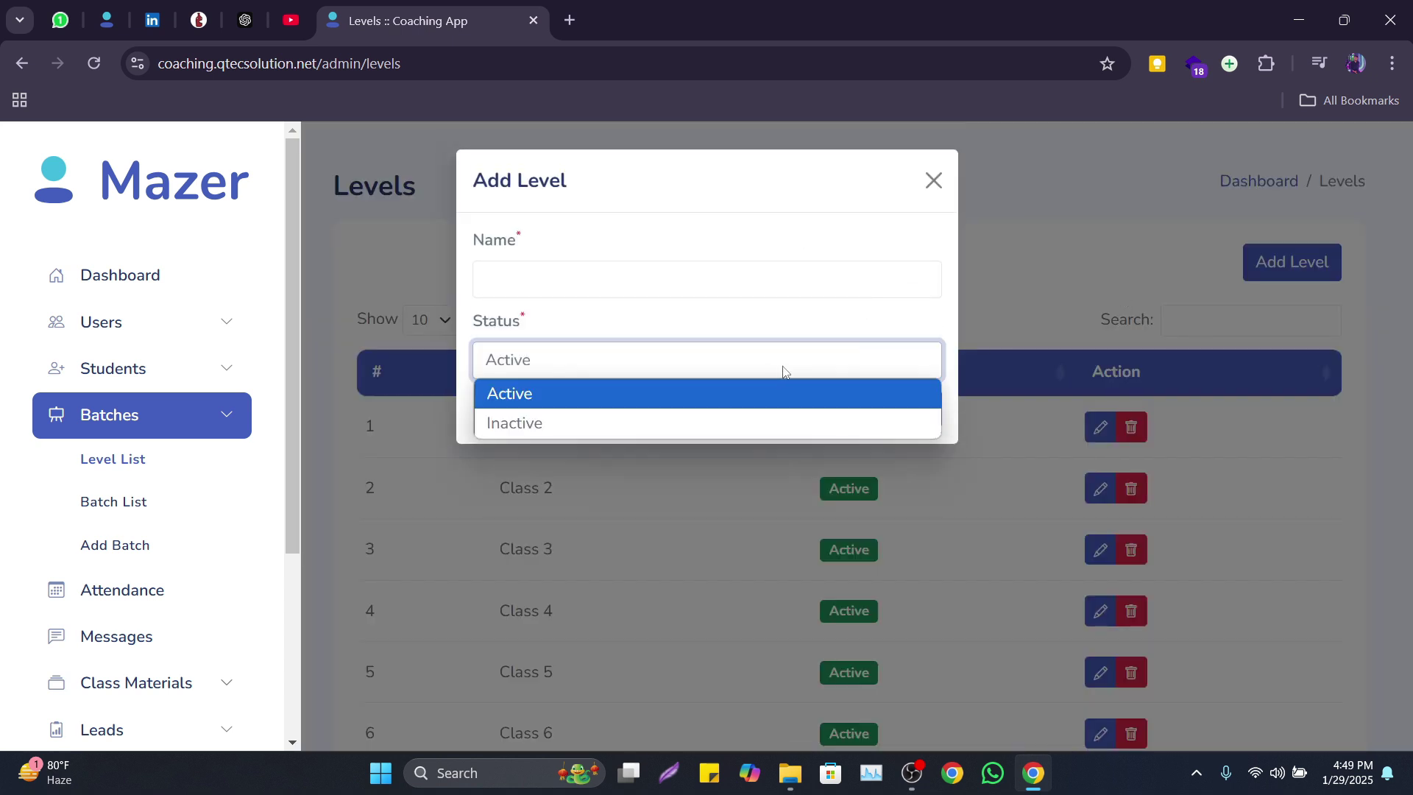
{"action": "left_click", "coordinate": [931, 181]}
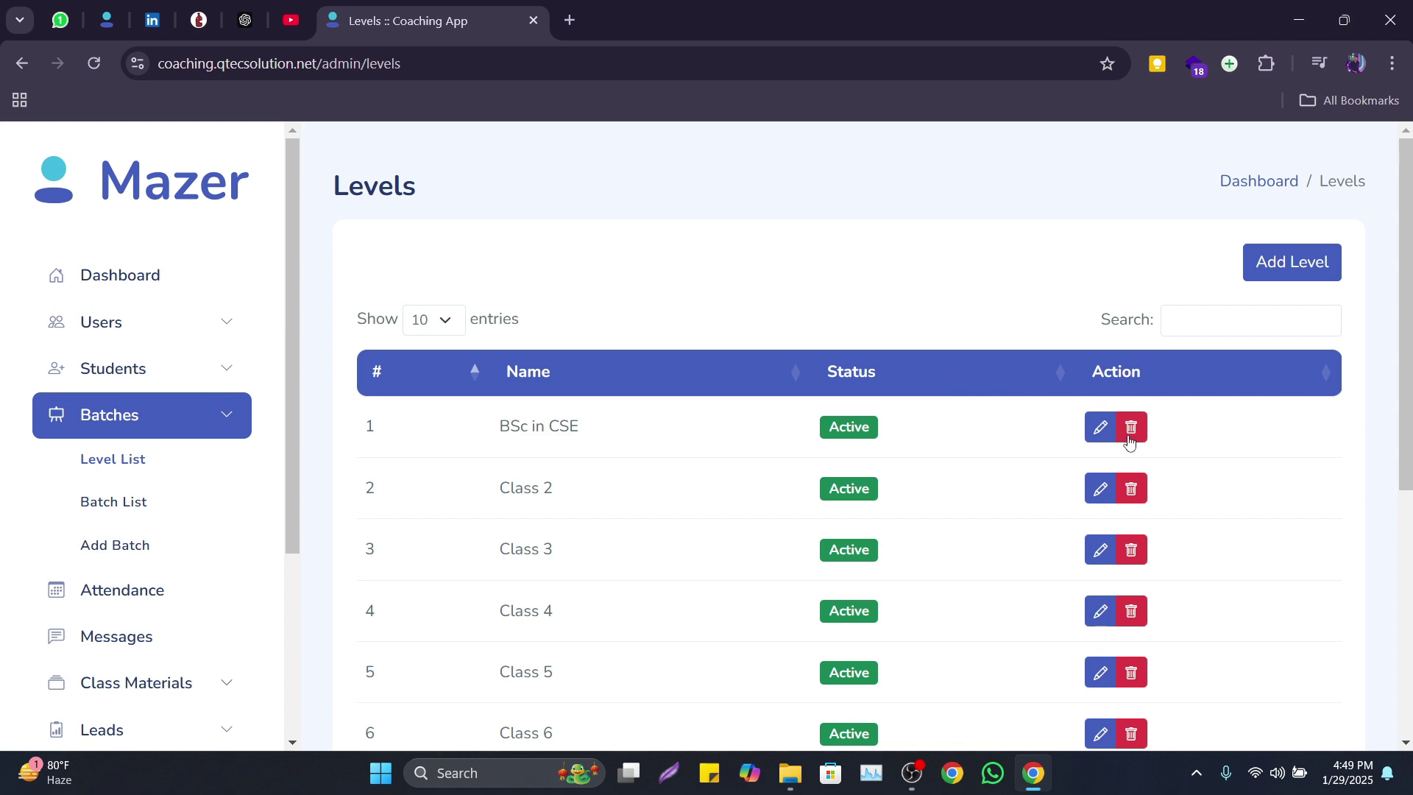
{"action": "left_click", "coordinate": [1104, 437]}
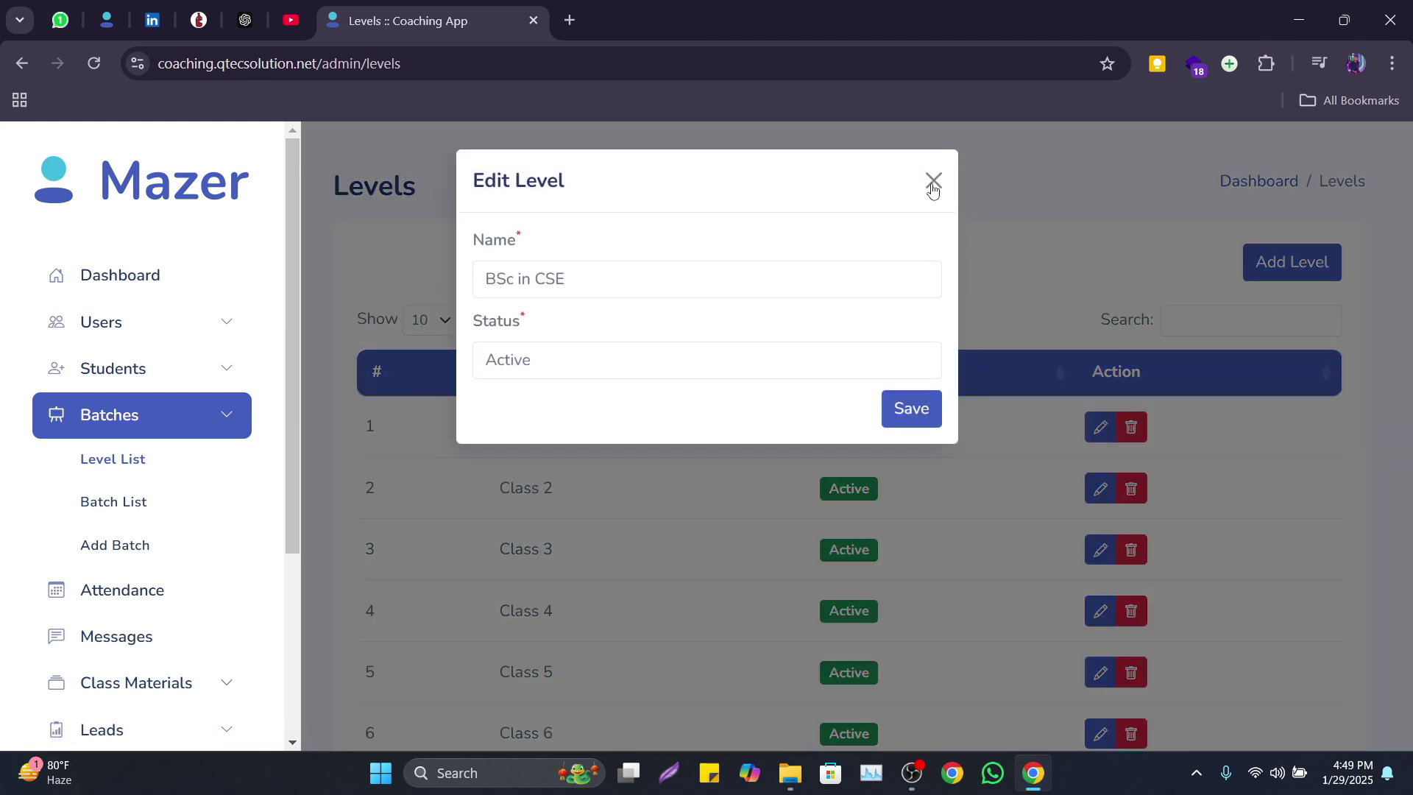
{"action": "left_click", "coordinate": [930, 182]}
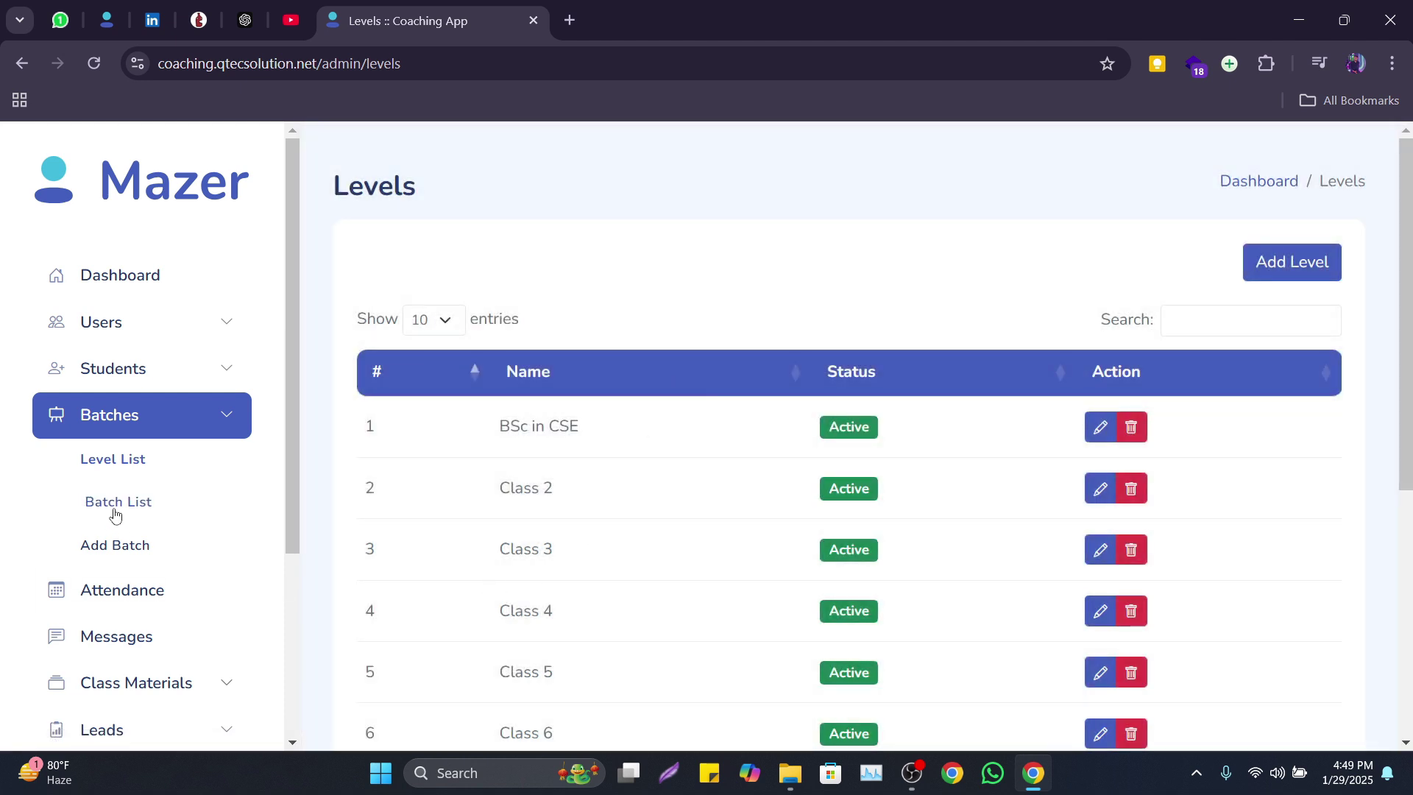
Open the batch list, view the details of Advanced Java Batch 1, and return to the list.
{"action": "left_click", "coordinate": [107, 503]}
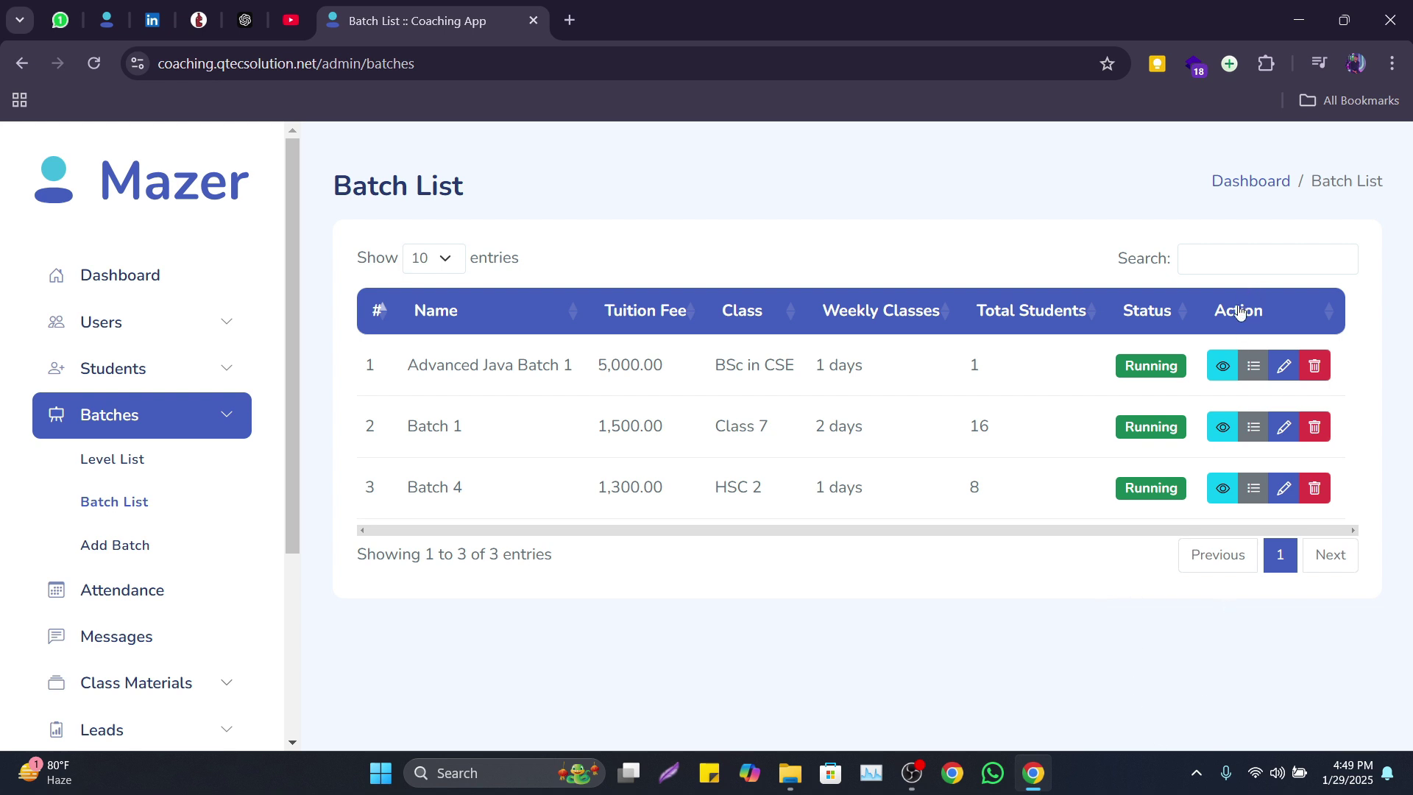
{"action": "left_click", "coordinate": [1221, 368]}
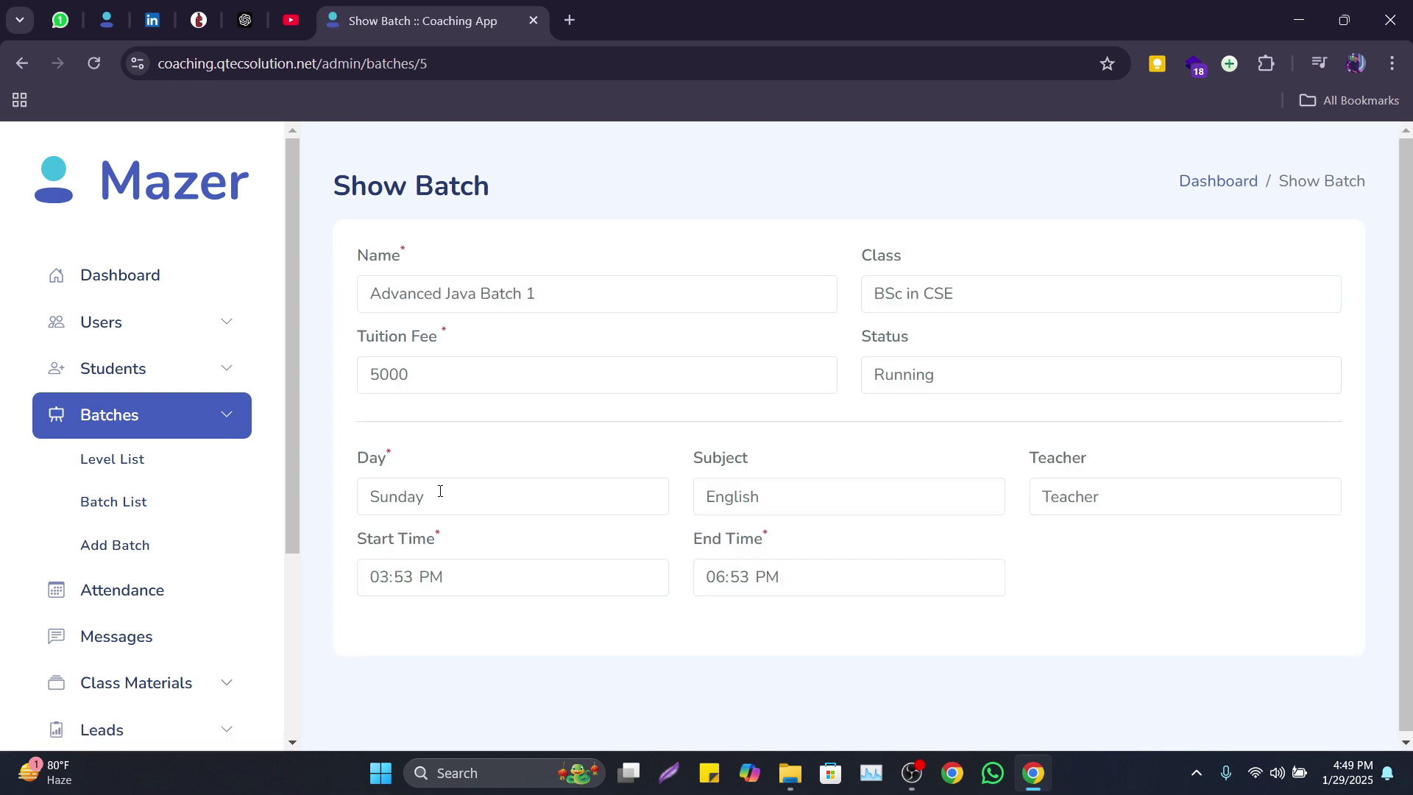
{"action": "scroll", "coordinate": [458, 485], "scroll_direction": "down", "scroll_amount": 1}
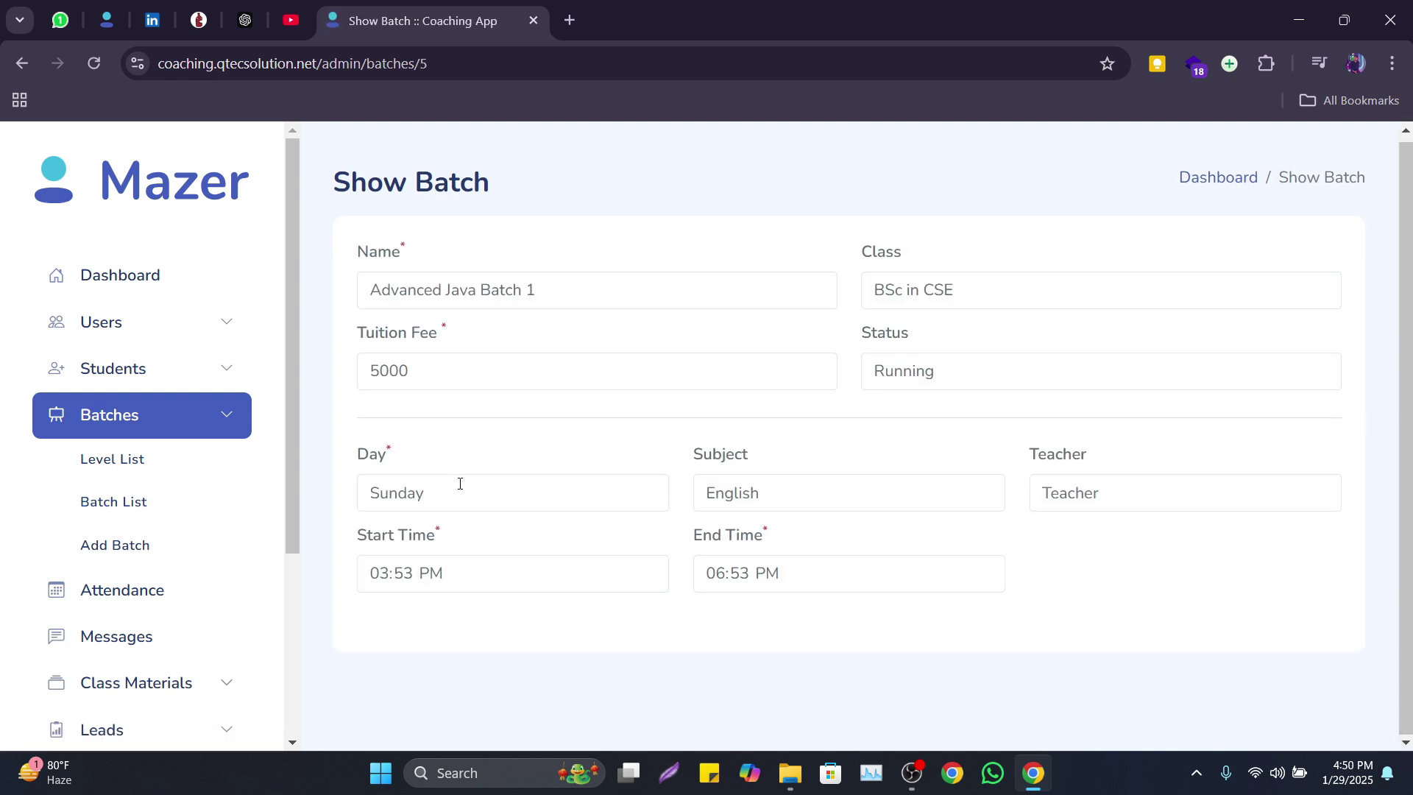
{"action": "key", "text": "alt+Left"}
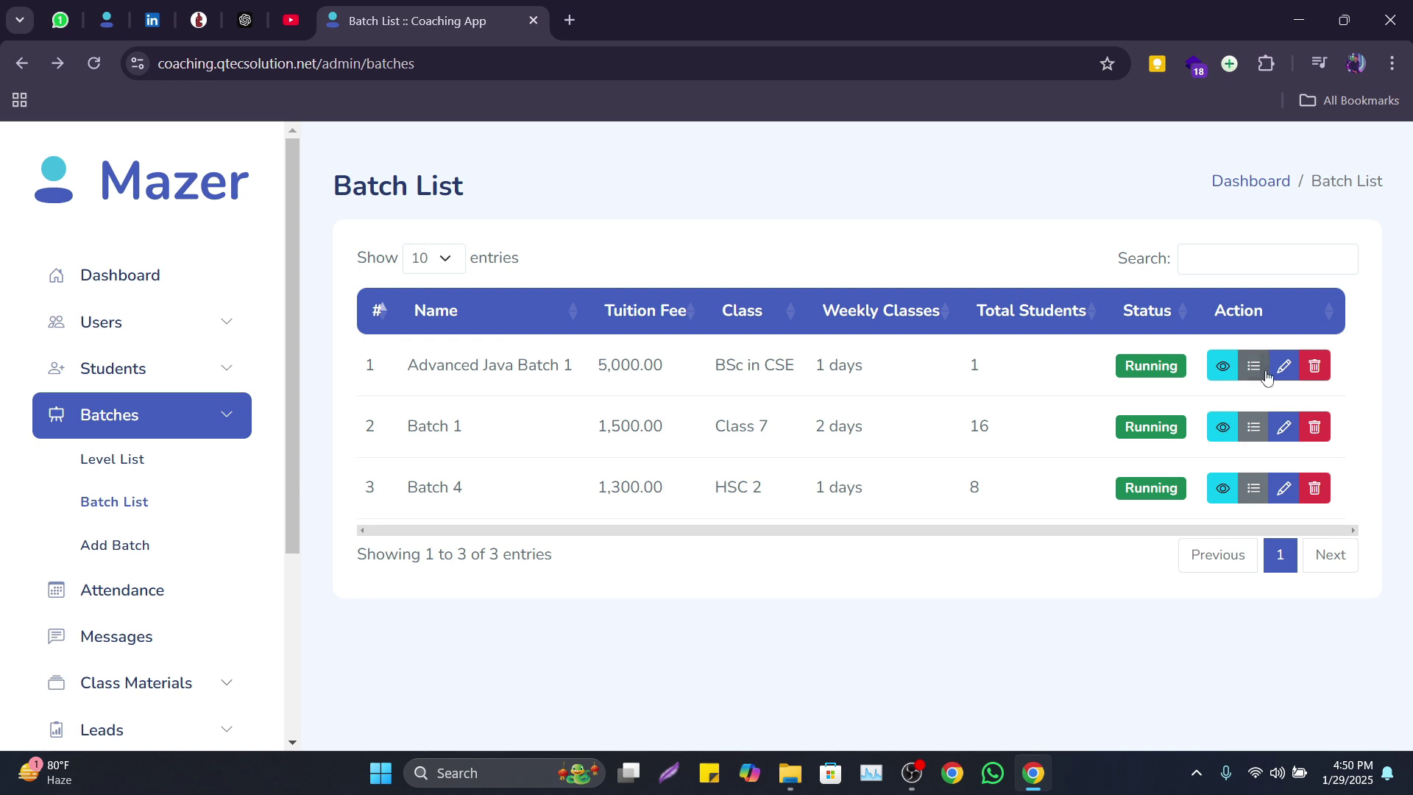
View the students of Advanced Java Batch 1, return to the batch list, and save the batch's edit form without changes.
{"action": "left_click", "coordinate": [1256, 368]}
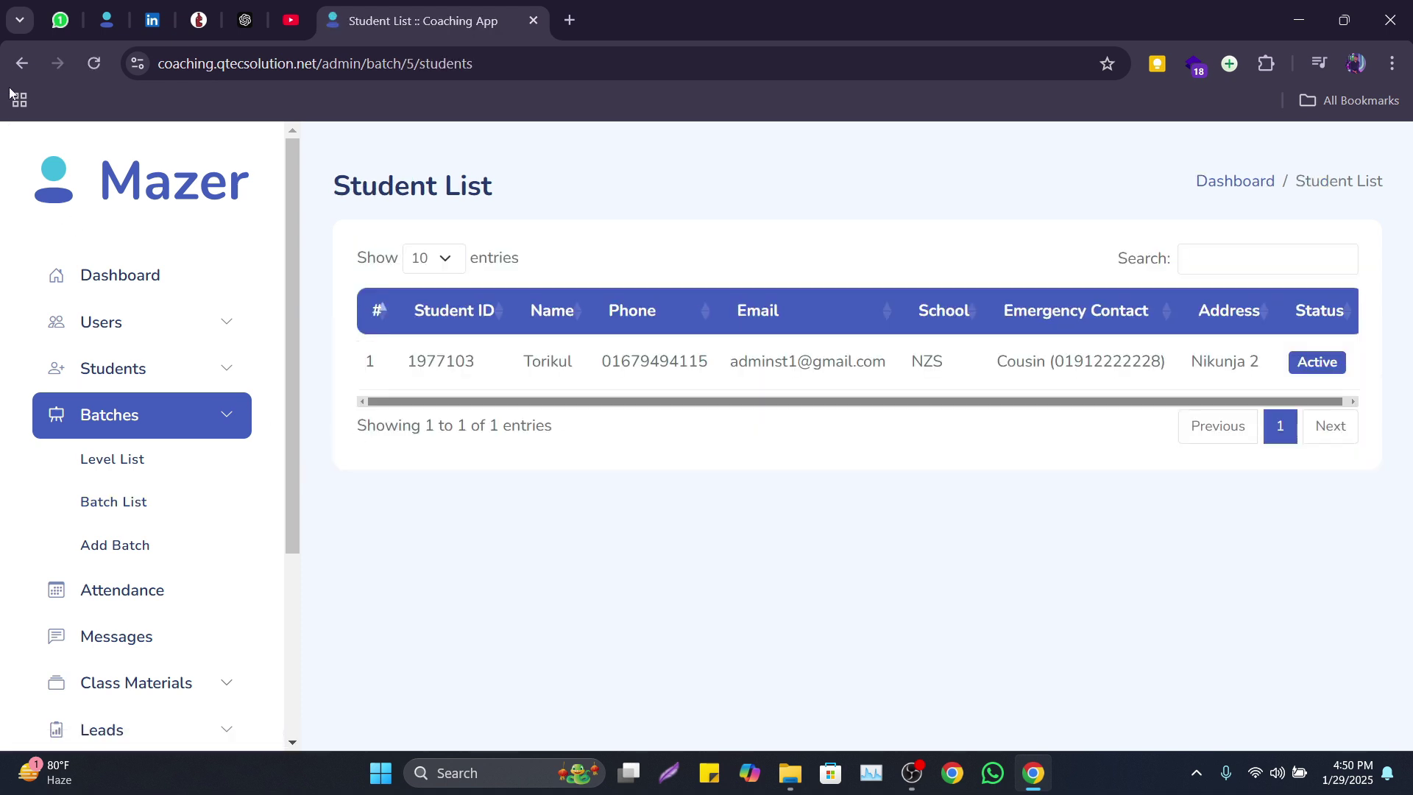
{"action": "left_click", "coordinate": [16, 63]}
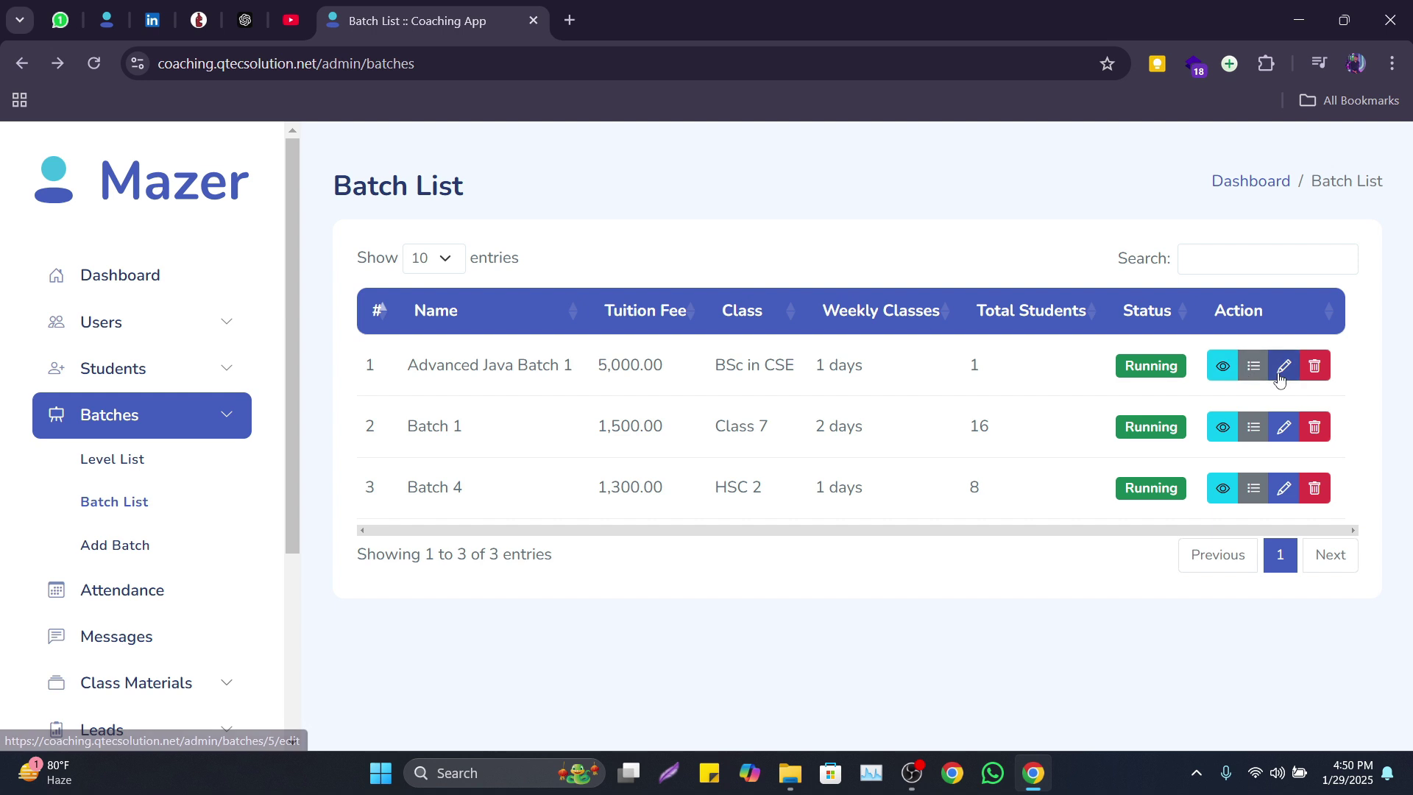
{"action": "left_click", "coordinate": [1280, 378]}
{"action": "scroll", "coordinate": [489, 429], "scroll_direction": "down", "scroll_amount": 1}
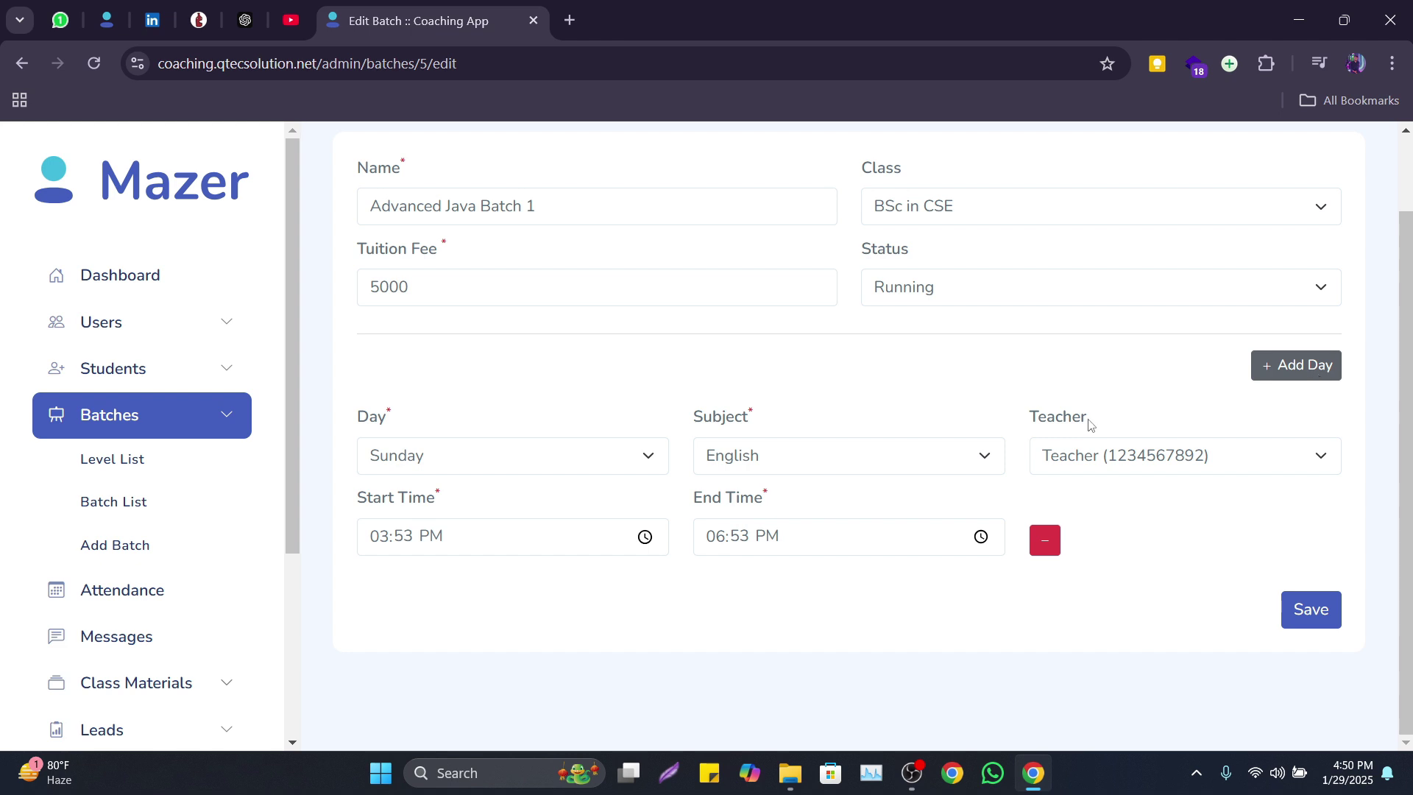
{"action": "left_click", "coordinate": [1289, 621]}
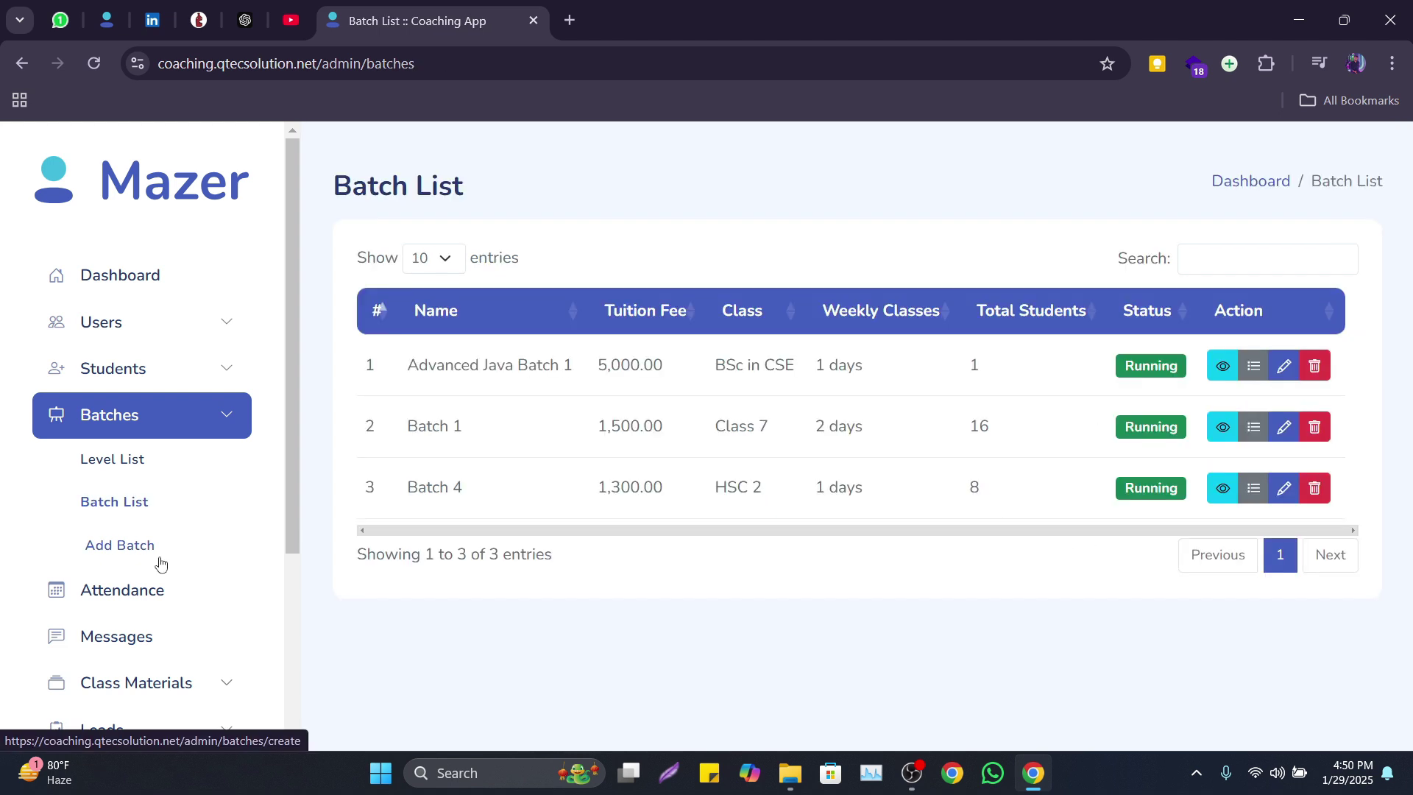
Open the form for adding a batch and review its class, tuition fee and day schedule fields.
{"action": "left_click", "coordinate": [159, 560]}
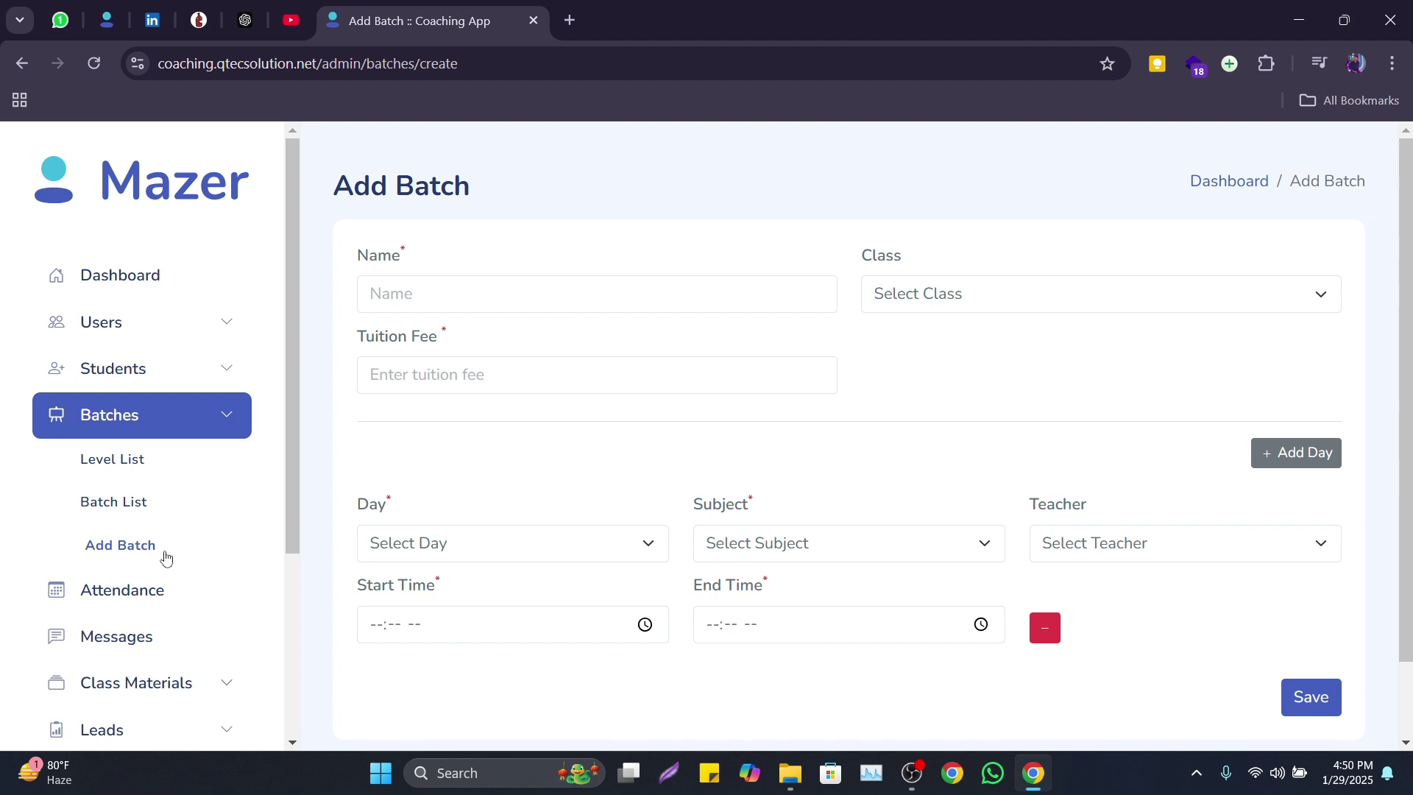
{"action": "scroll", "coordinate": [852, 409], "scroll_direction": "down", "scroll_amount": 1}
{"action": "scroll", "coordinate": [854, 413], "scroll_direction": "up", "scroll_amount": 1}
{"action": "scroll", "coordinate": [960, 649], "scroll_direction": "down", "scroll_amount": 1}
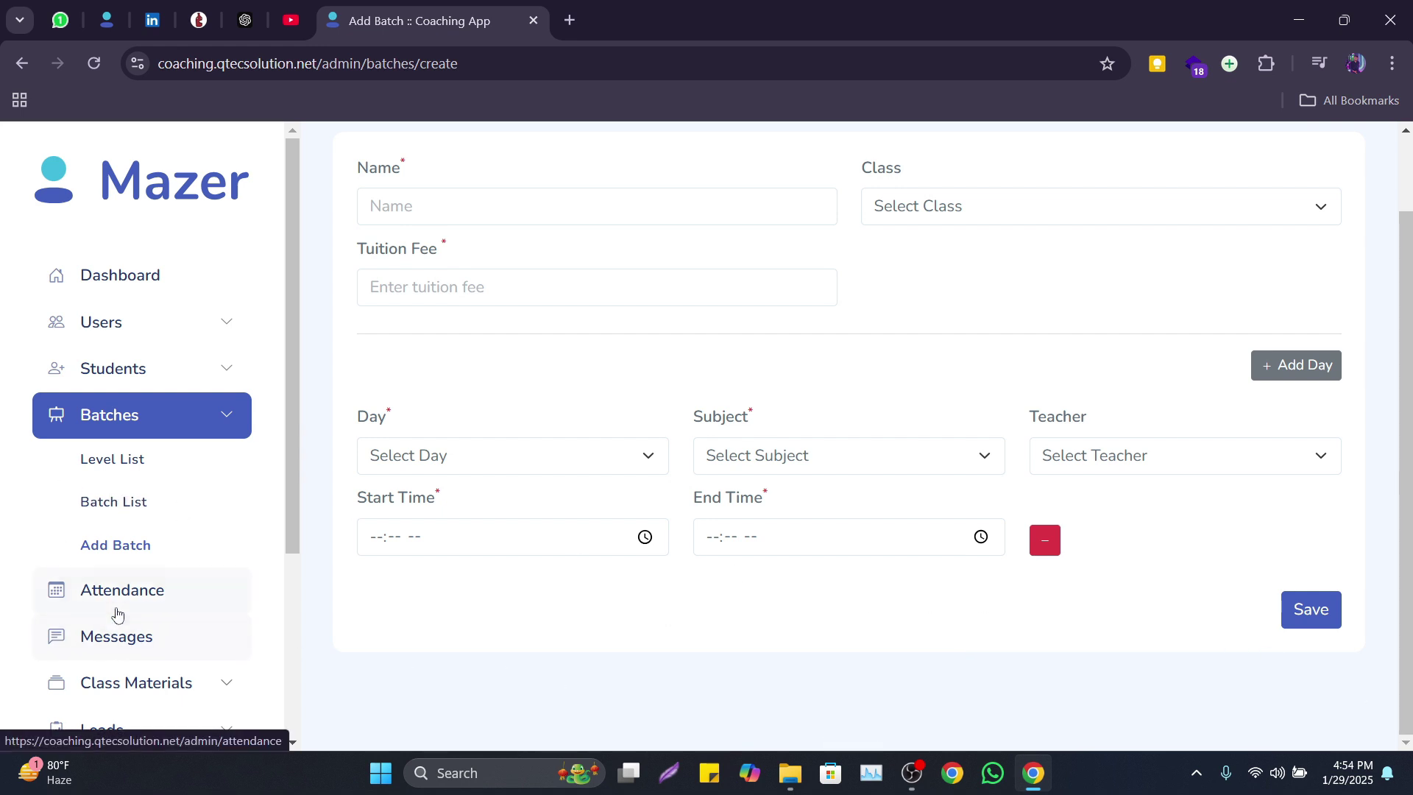
Open the attendance list, review the student attendance recorded for Batch 1 on 11/12/2024, and return to the list.
{"action": "left_click", "coordinate": [121, 610]}
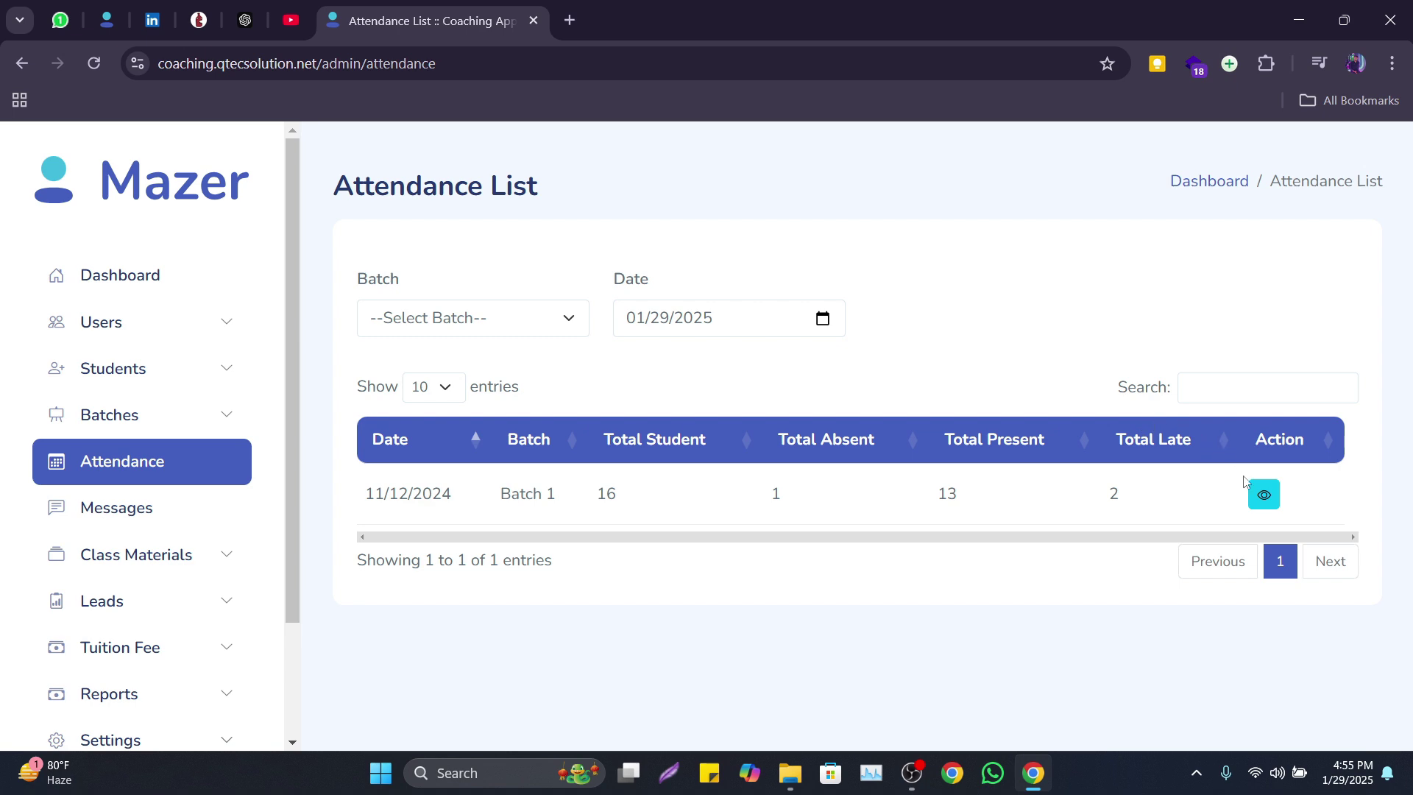
{"action": "left_click", "coordinate": [1239, 497]}
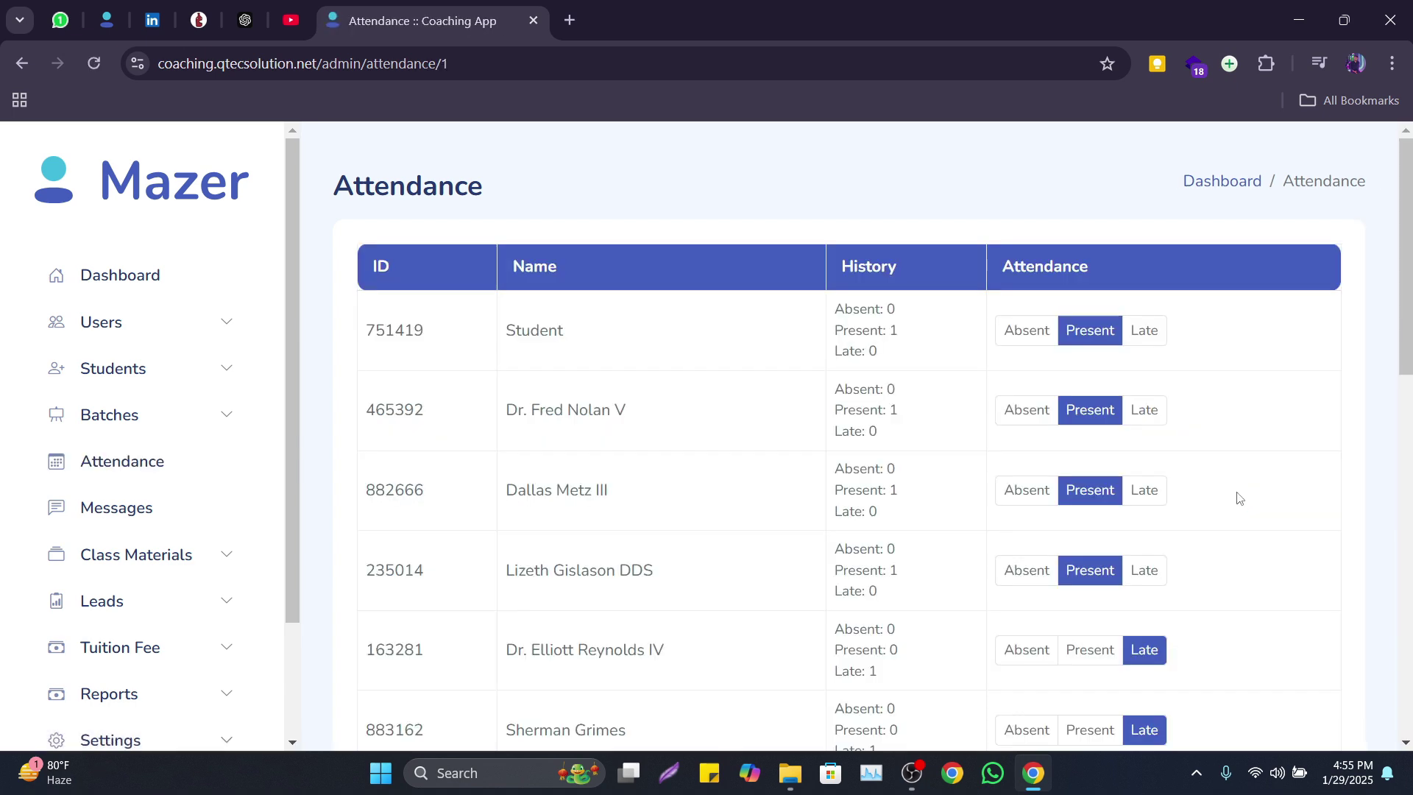
{"action": "scroll", "coordinate": [874, 449], "scroll_direction": "down", "scroll_amount": 13}
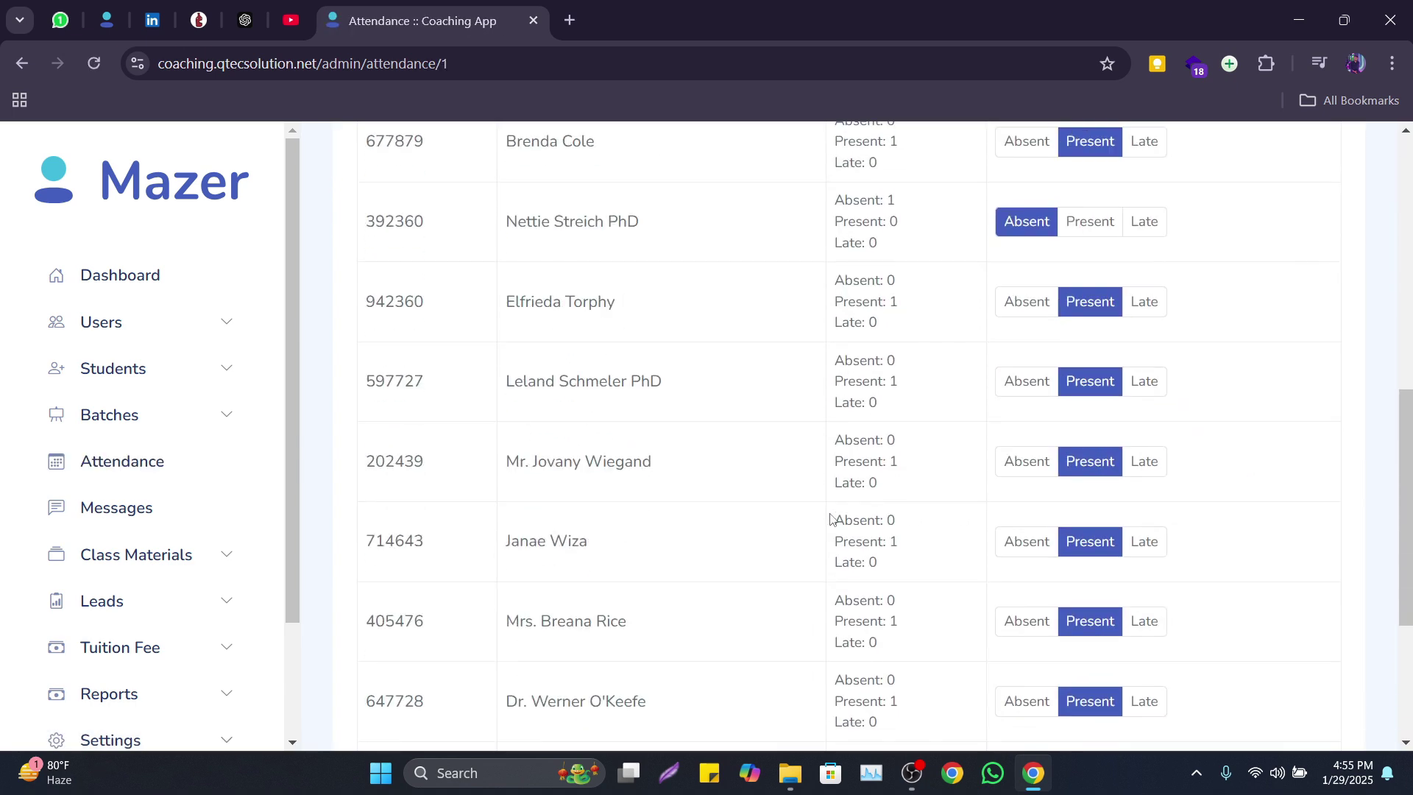
{"action": "scroll", "coordinate": [819, 501], "scroll_direction": "up", "scroll_amount": 11}
{"action": "scroll", "coordinate": [818, 501], "scroll_direction": "up", "scroll_amount": 2}
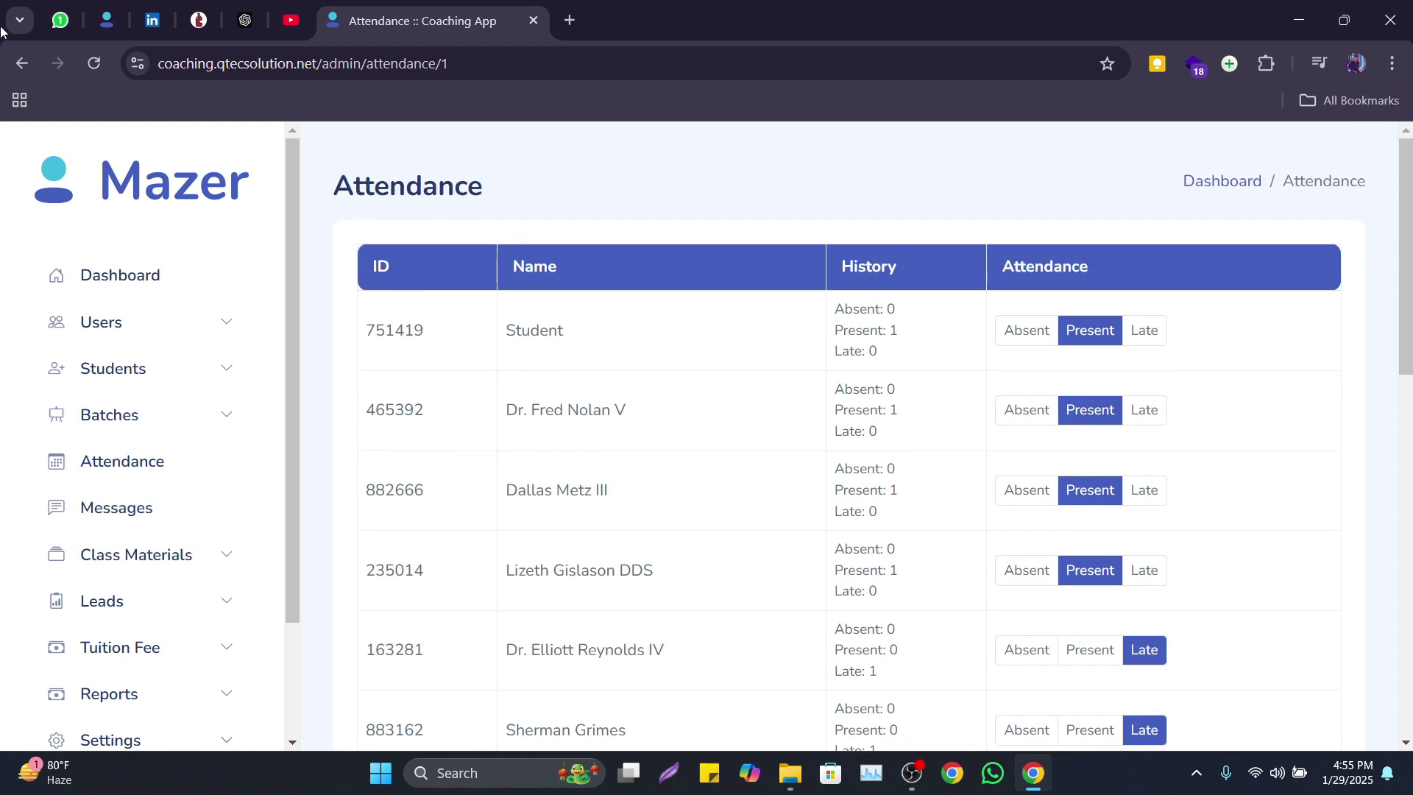
{"action": "left_click", "coordinate": [22, 64]}
Filter the attendance list by Batch 4, and reset the batch filter to show all batches.
{"action": "left_click", "coordinate": [553, 336]}
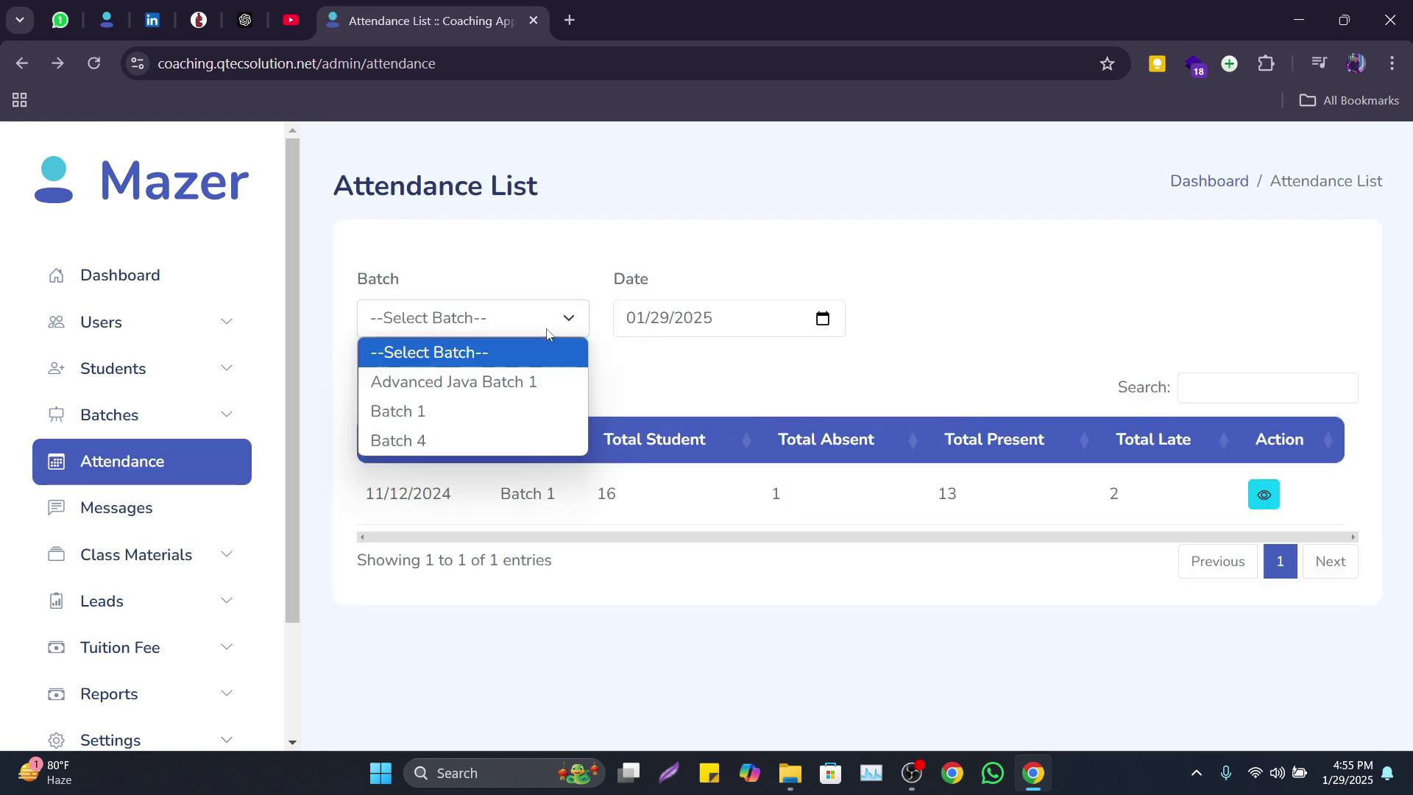
{"action": "left_click", "coordinate": [542, 436]}
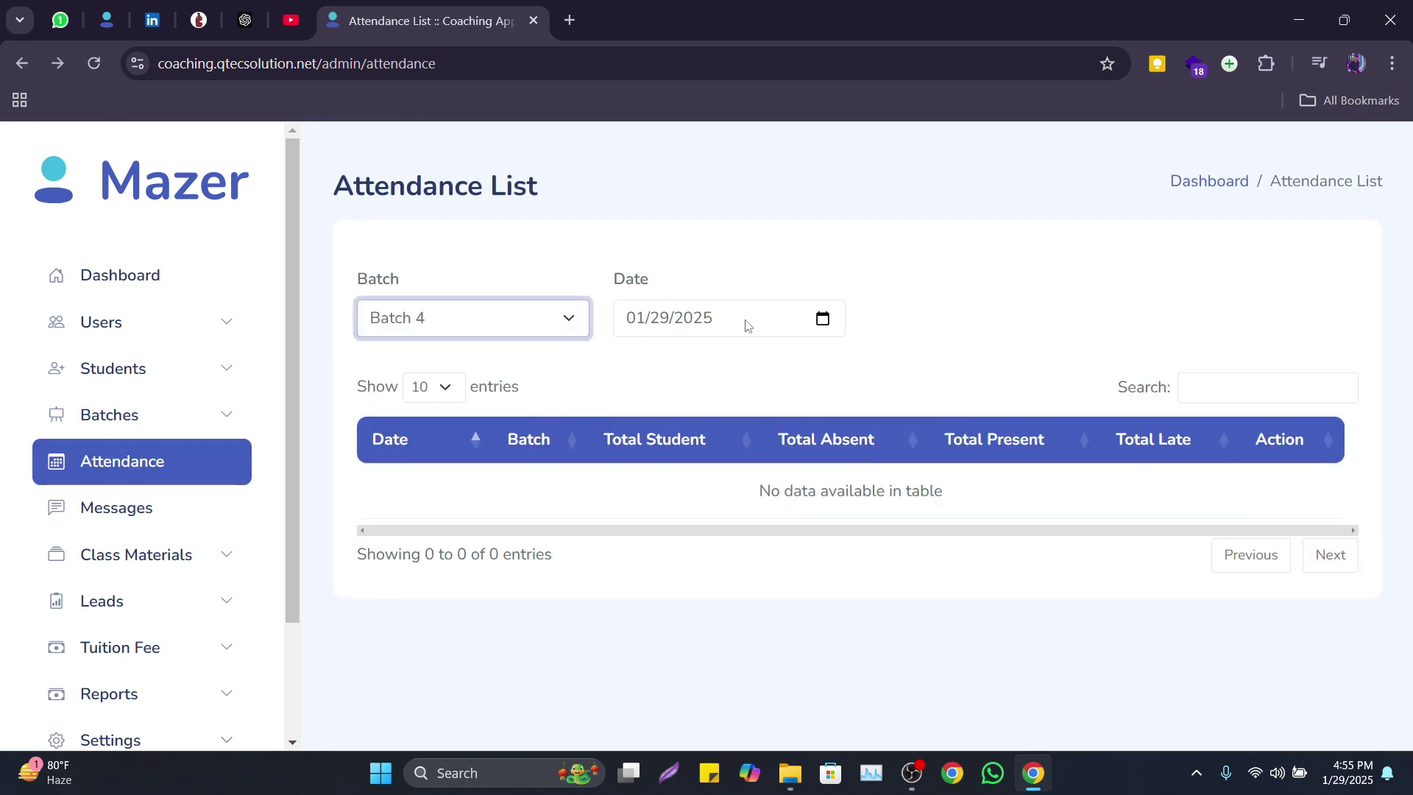
{"action": "left_click", "coordinate": [511, 336]}
{"action": "left_click", "coordinate": [505, 355]}
{"action": "left_click", "coordinate": [1249, 374]}
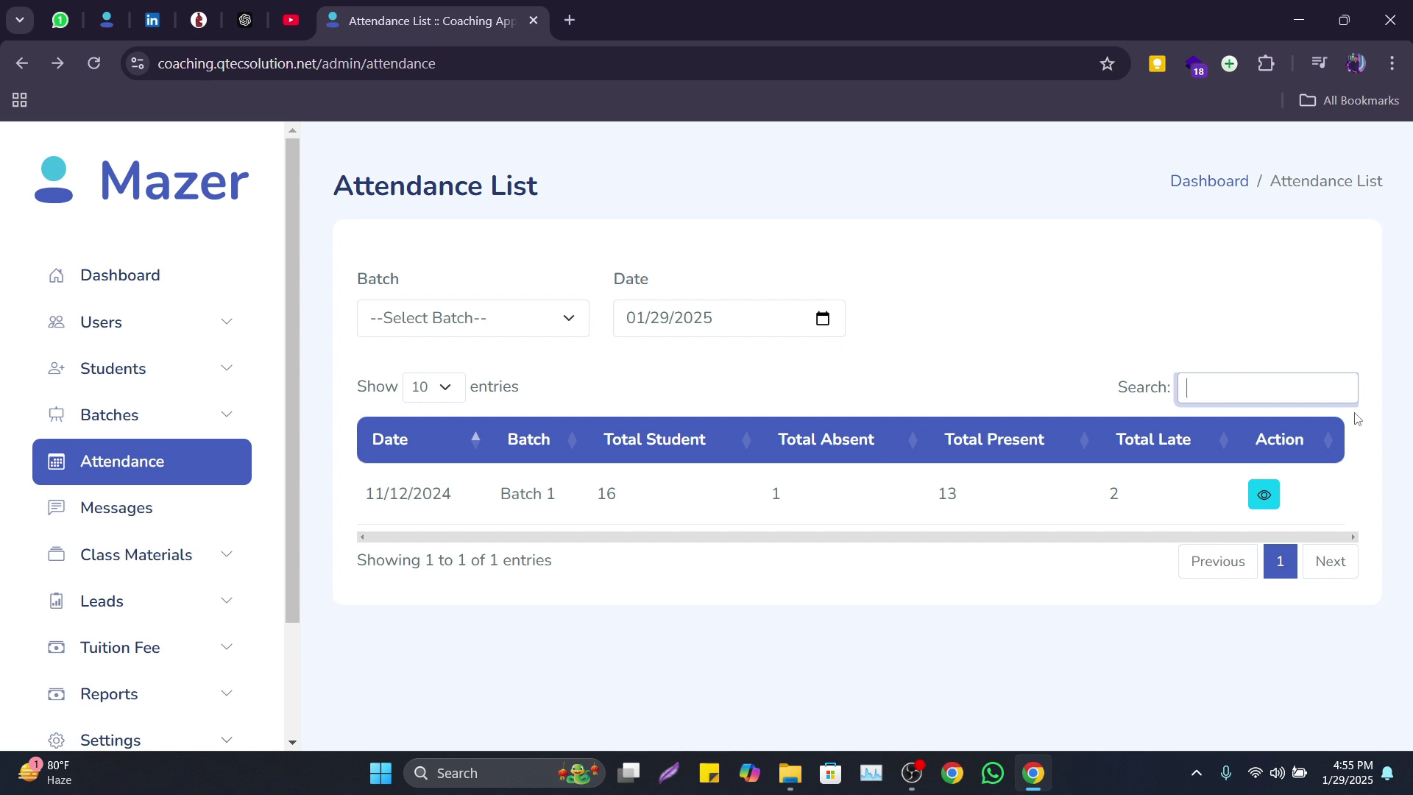
{"action": "left_click", "coordinate": [907, 630]}
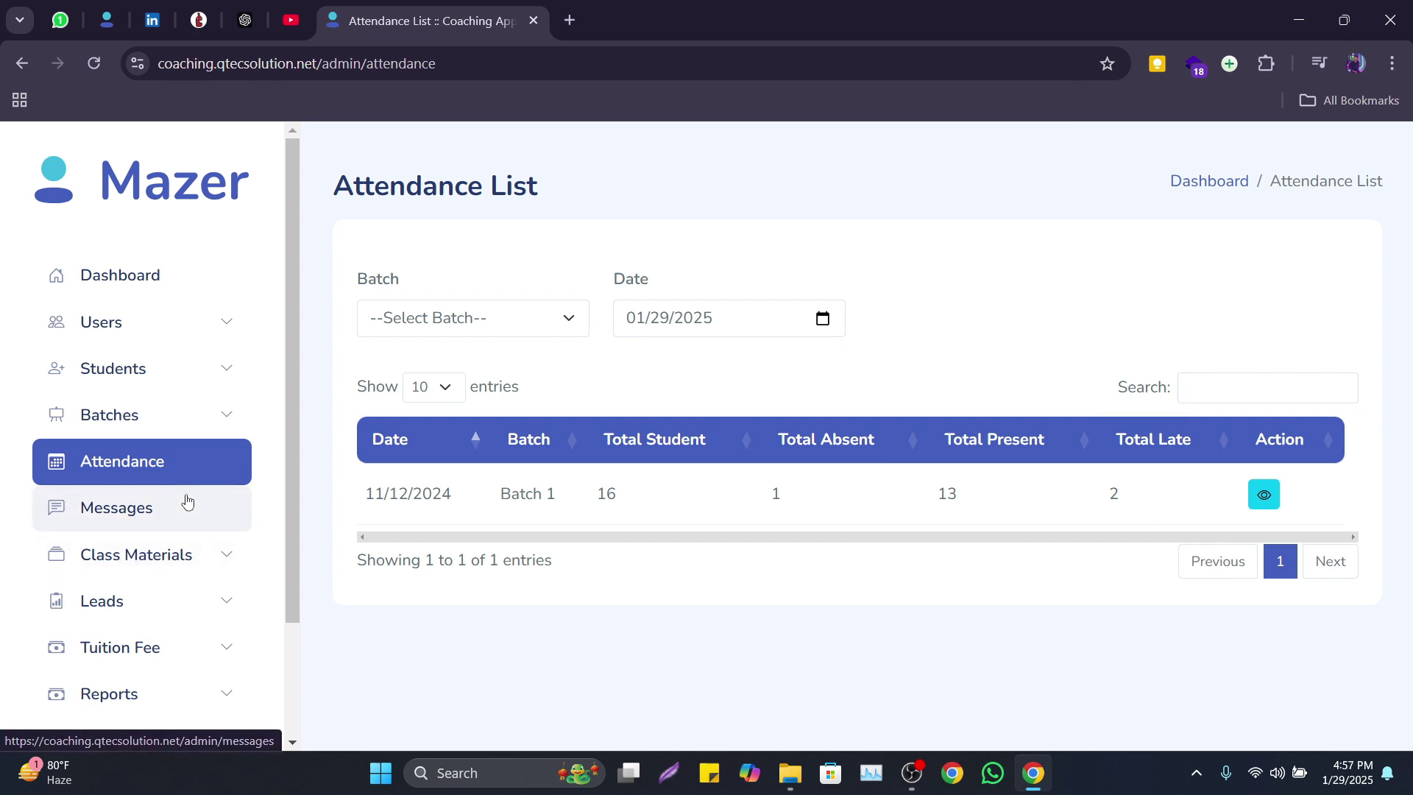
Open the form for sending a message, try choosing an individual student as recipient, and clear that selection.
{"action": "left_click", "coordinate": [187, 502]}
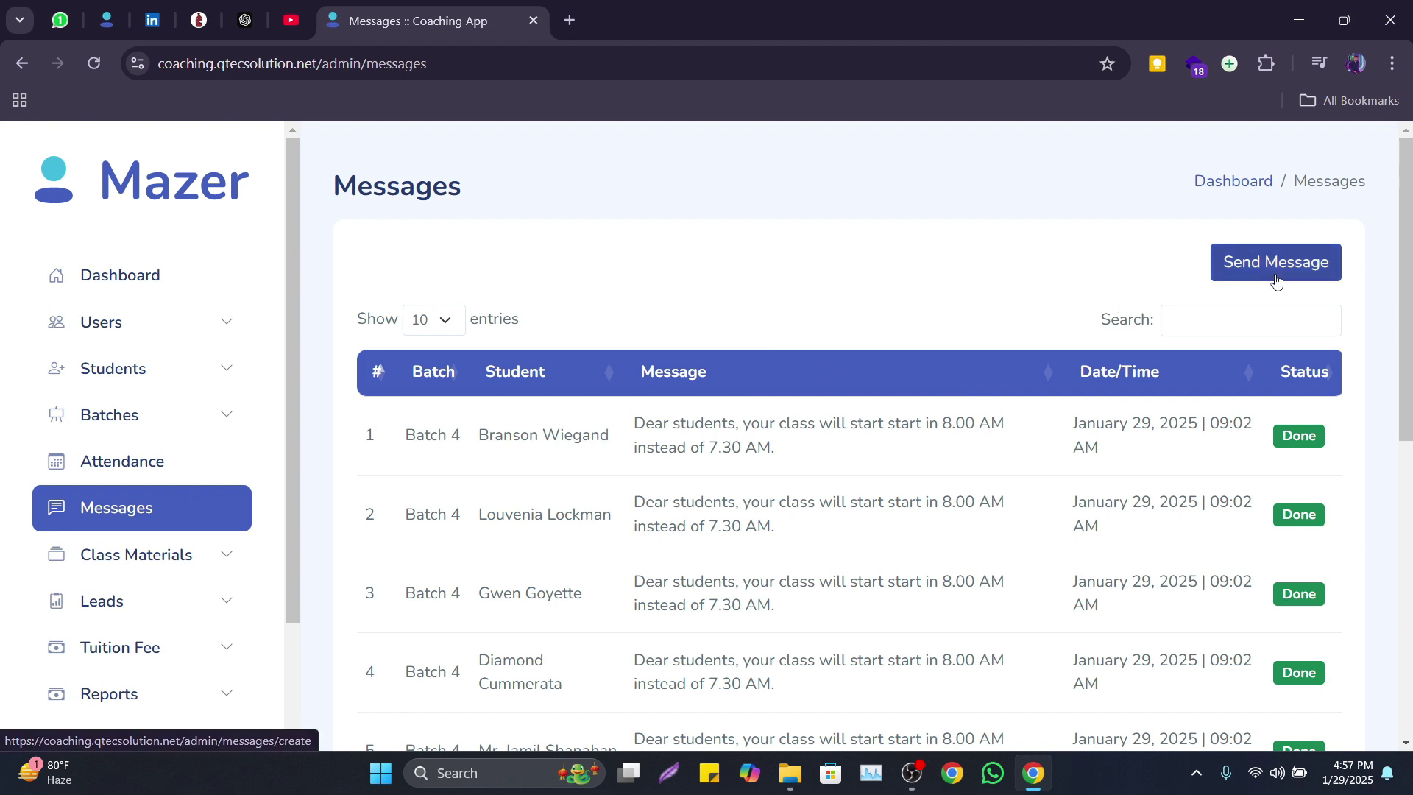
{"action": "left_click", "coordinate": [1251, 274]}
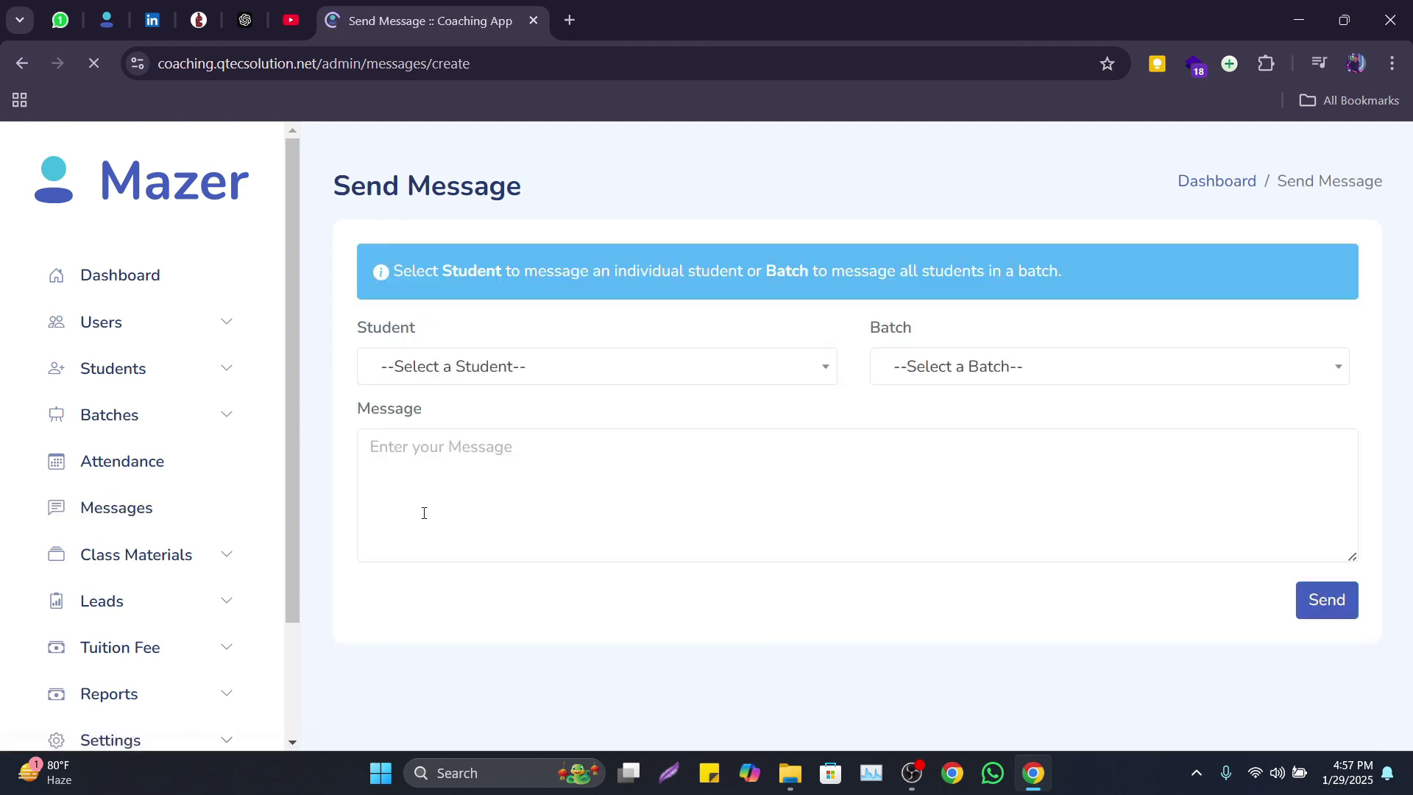
{"action": "left_click", "coordinate": [550, 360]}
{"action": "left_click", "coordinate": [481, 515]}
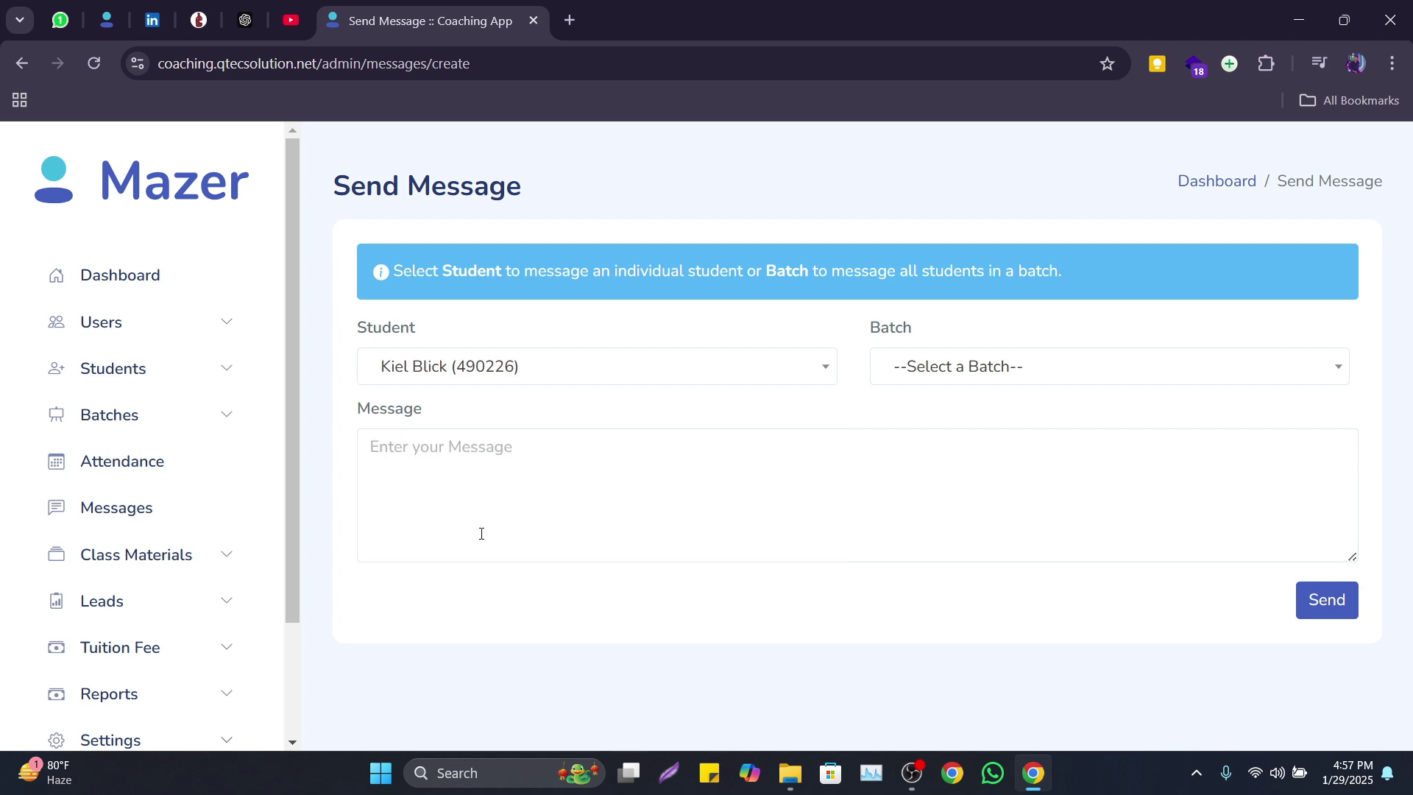
{"action": "left_click", "coordinate": [482, 533]}
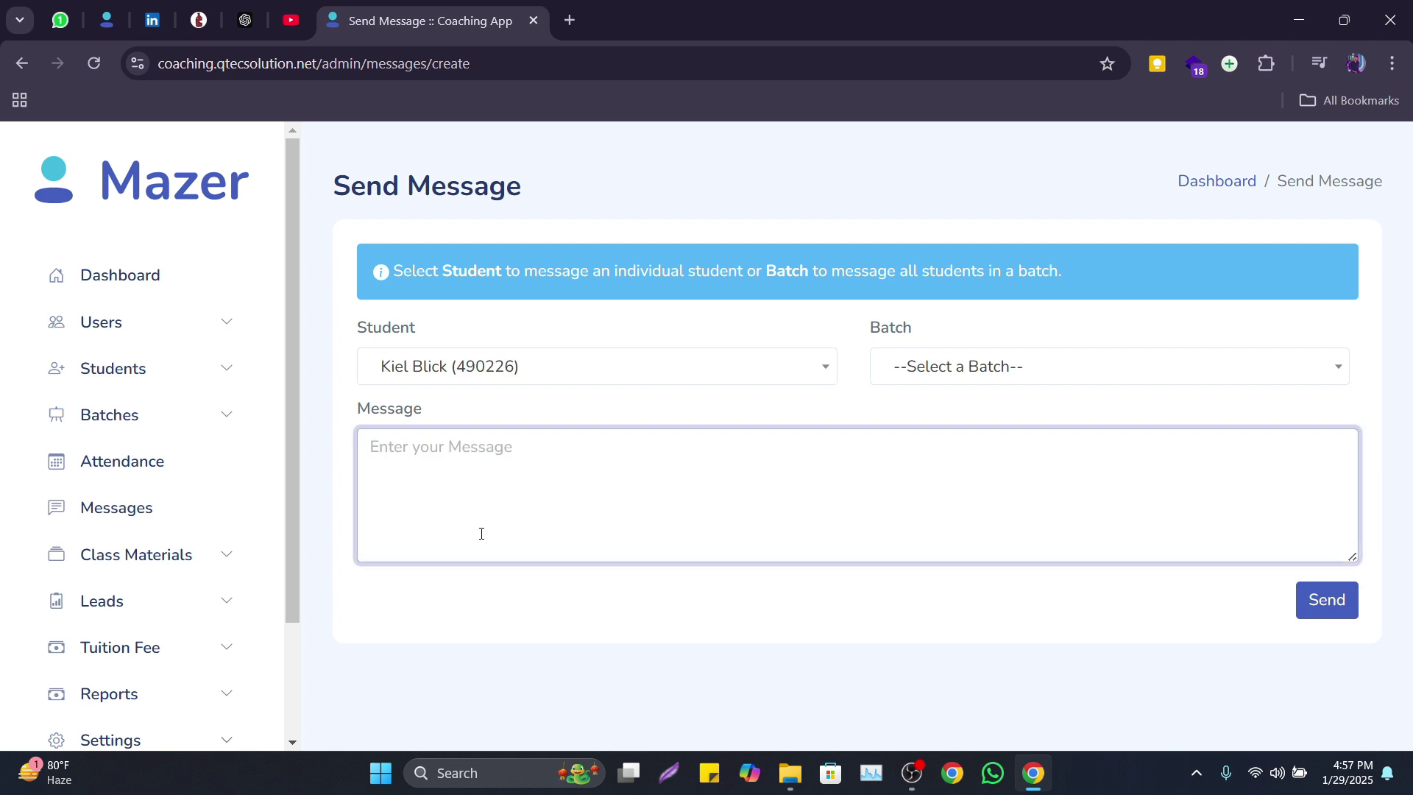
{"action": "left_click", "coordinate": [700, 372]}
{"action": "left_click", "coordinate": [678, 445]}
Draft the message "hi" to Batch 4, and go back to the message list without sending it.
{"action": "left_click", "coordinate": [994, 371]}
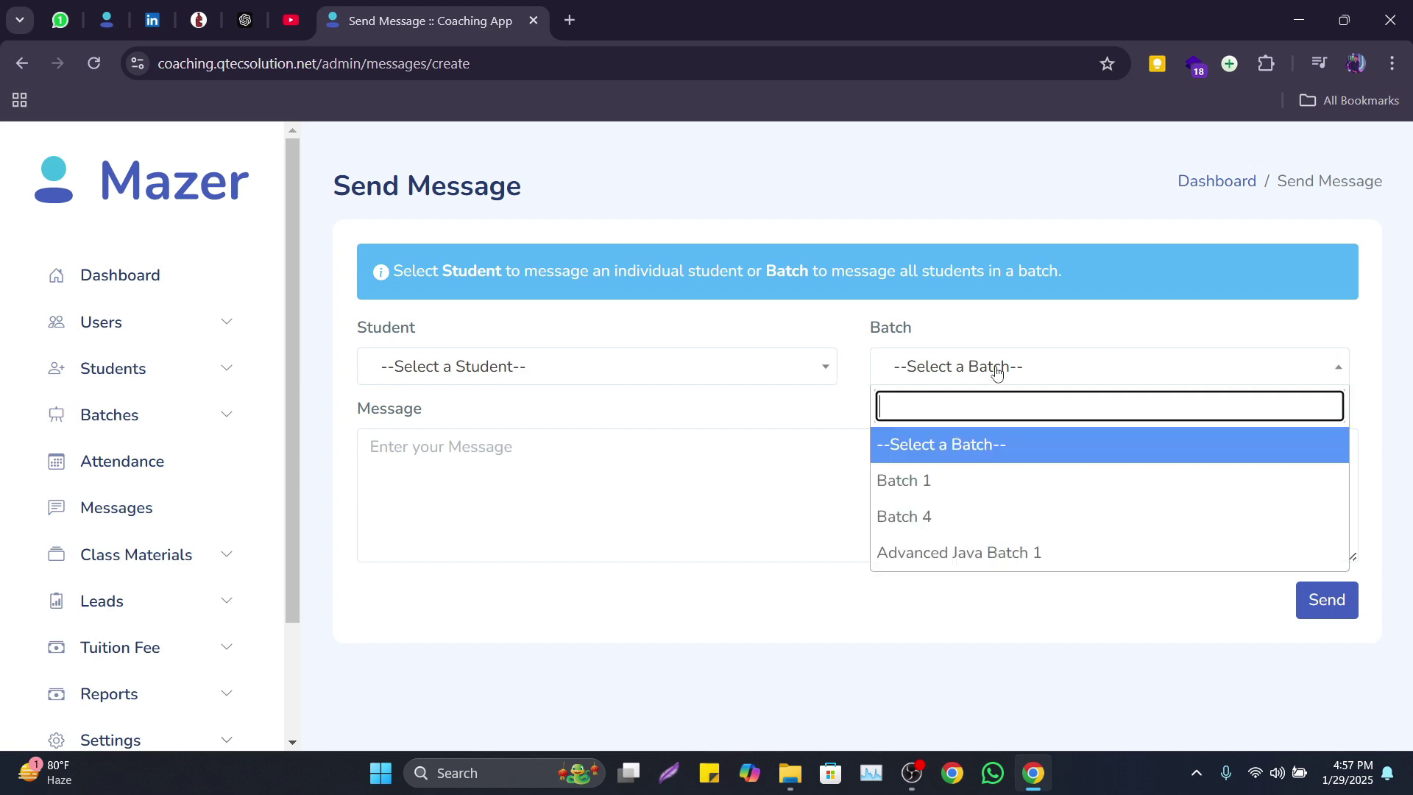
{"action": "left_click", "coordinate": [999, 513]}
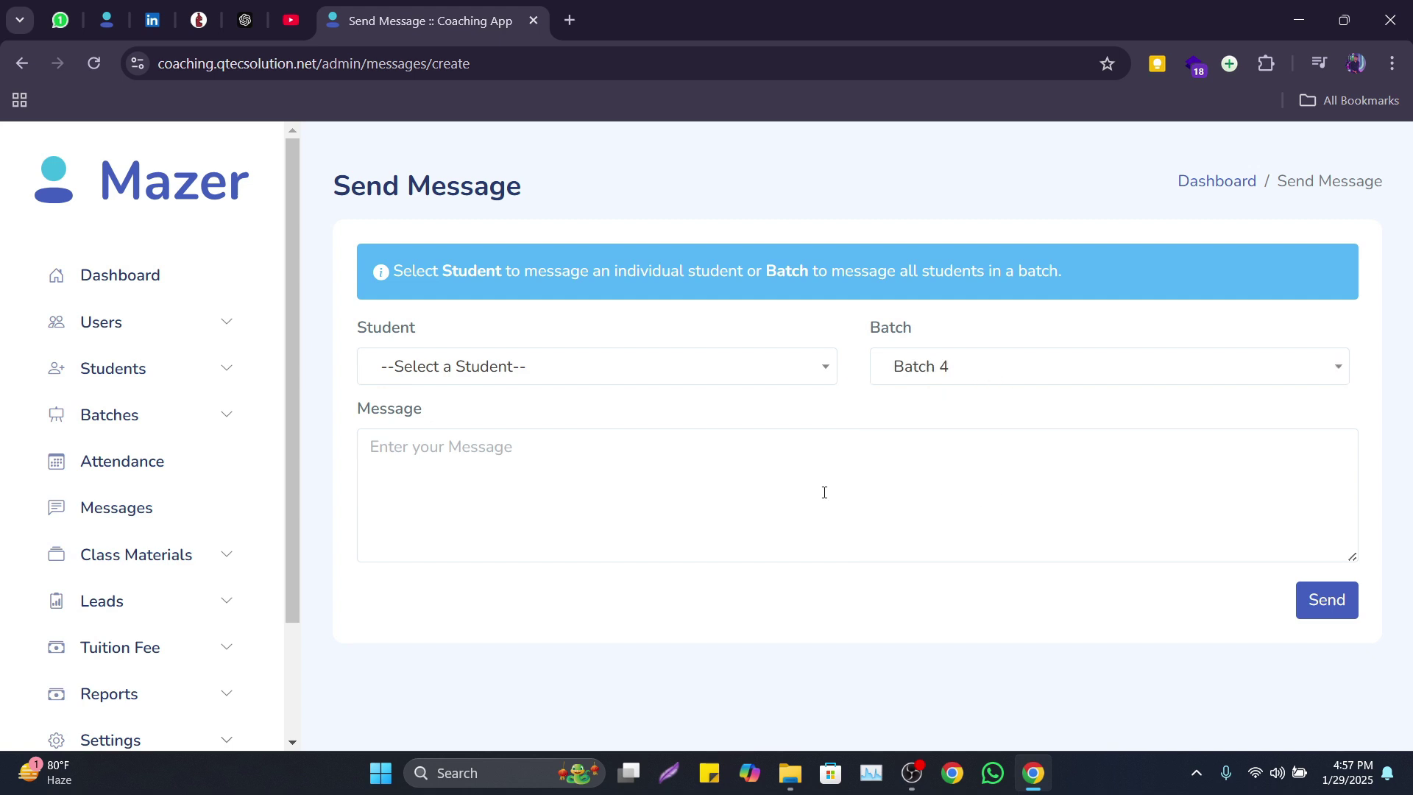
{"action": "left_click", "coordinate": [785, 493]}
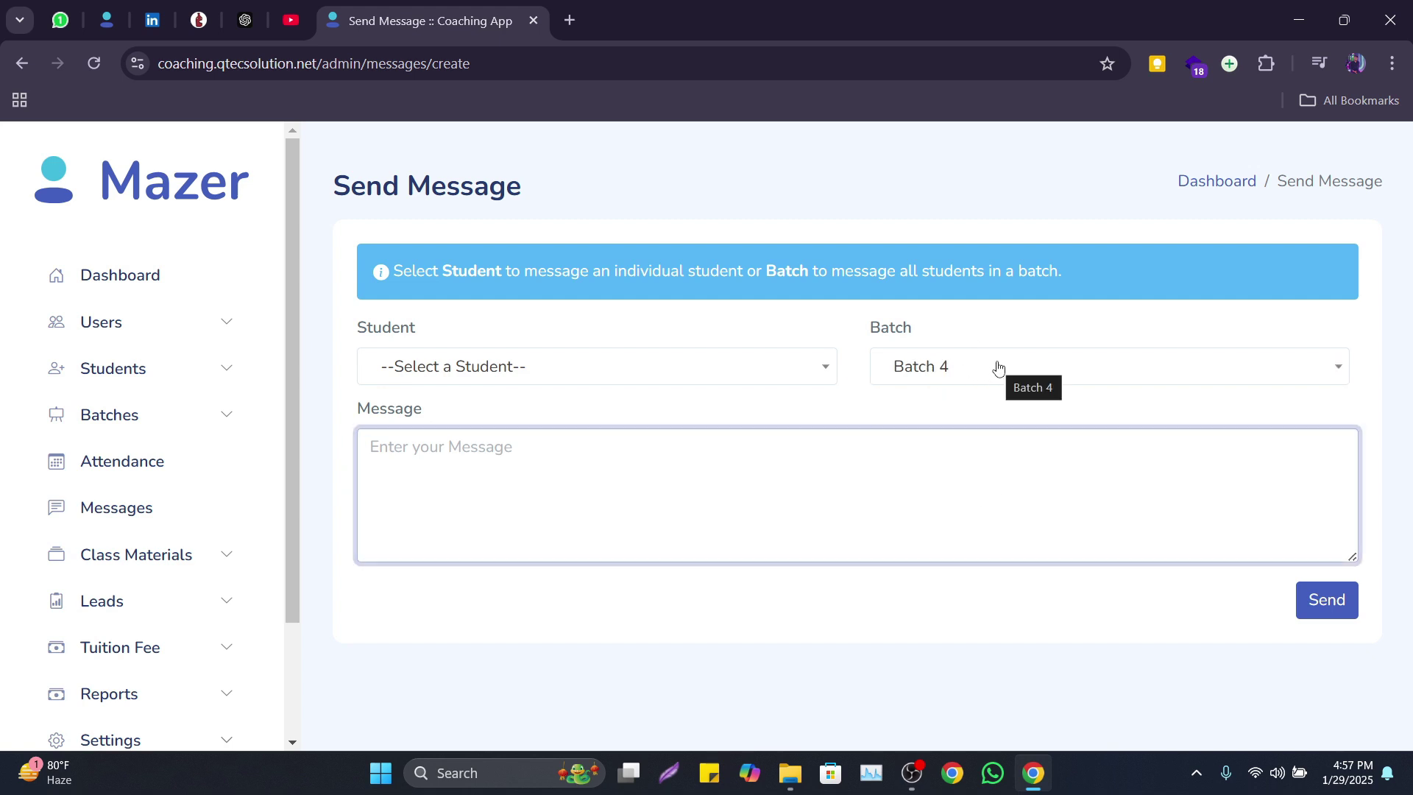
{"action": "type", "text": "hi"}
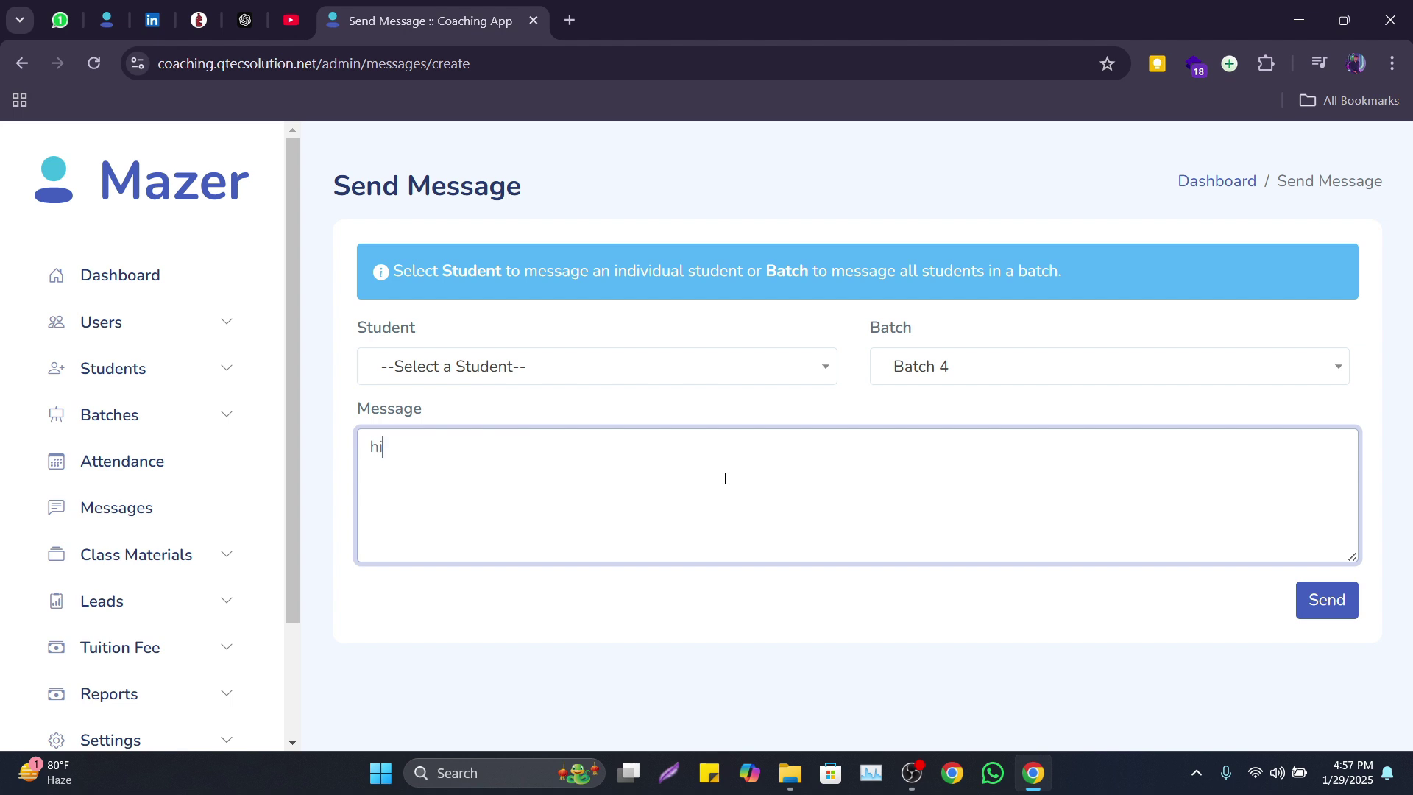
{"action": "left_click", "coordinate": [24, 74]}
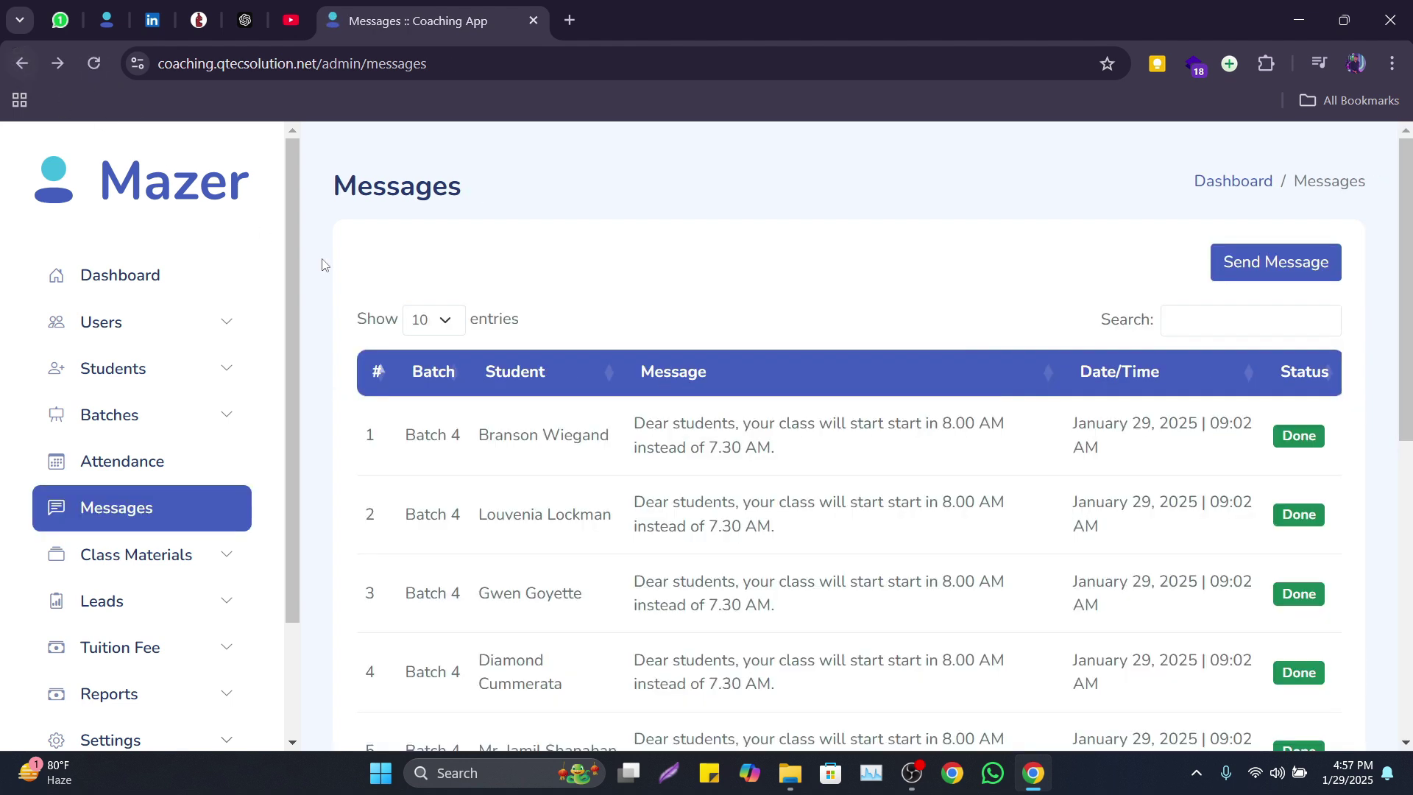
Review the edit form and batch options of the Batch 4 Chemistry class material without saving, and open the form for adding a material.
{"action": "left_click", "coordinate": [208, 574]}
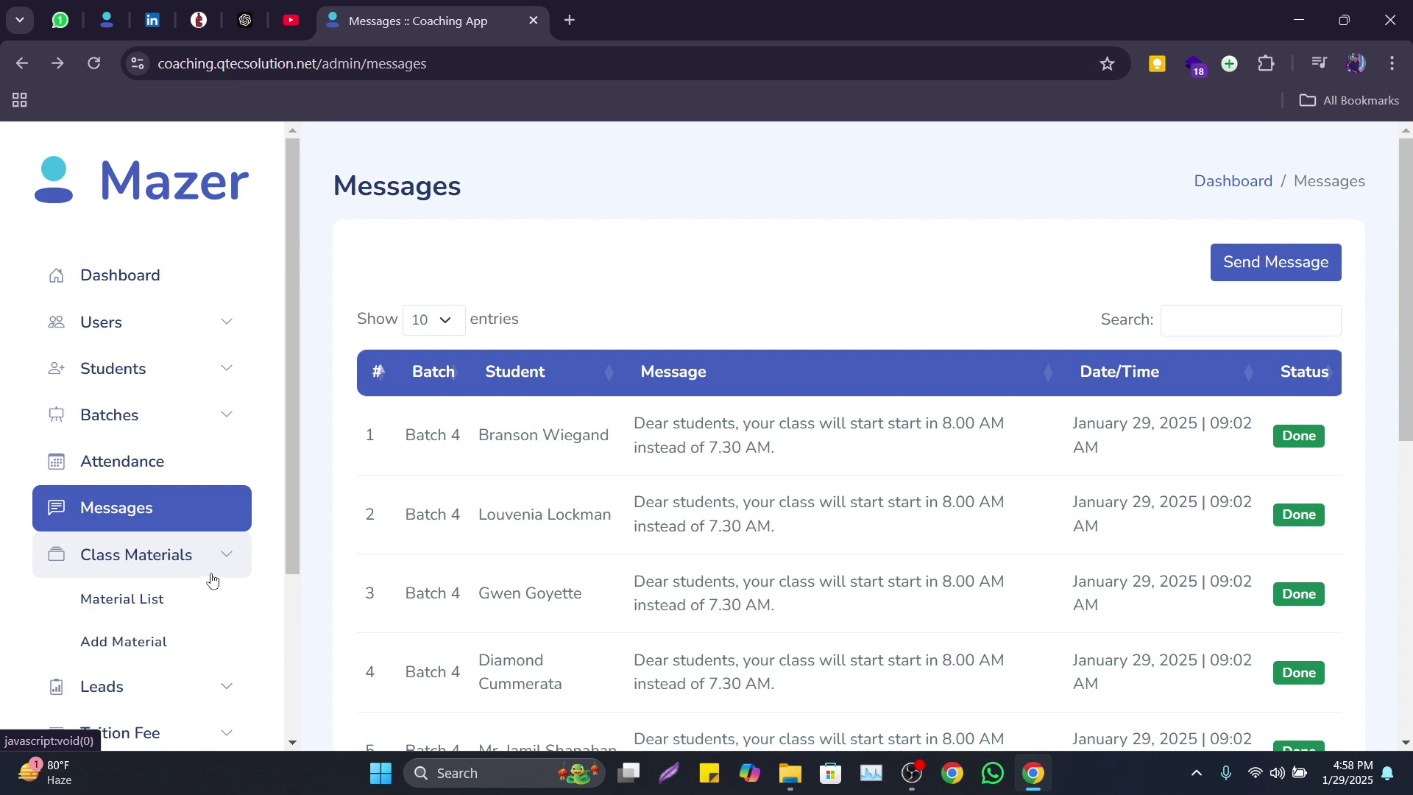
{"action": "left_click", "coordinate": [166, 596]}
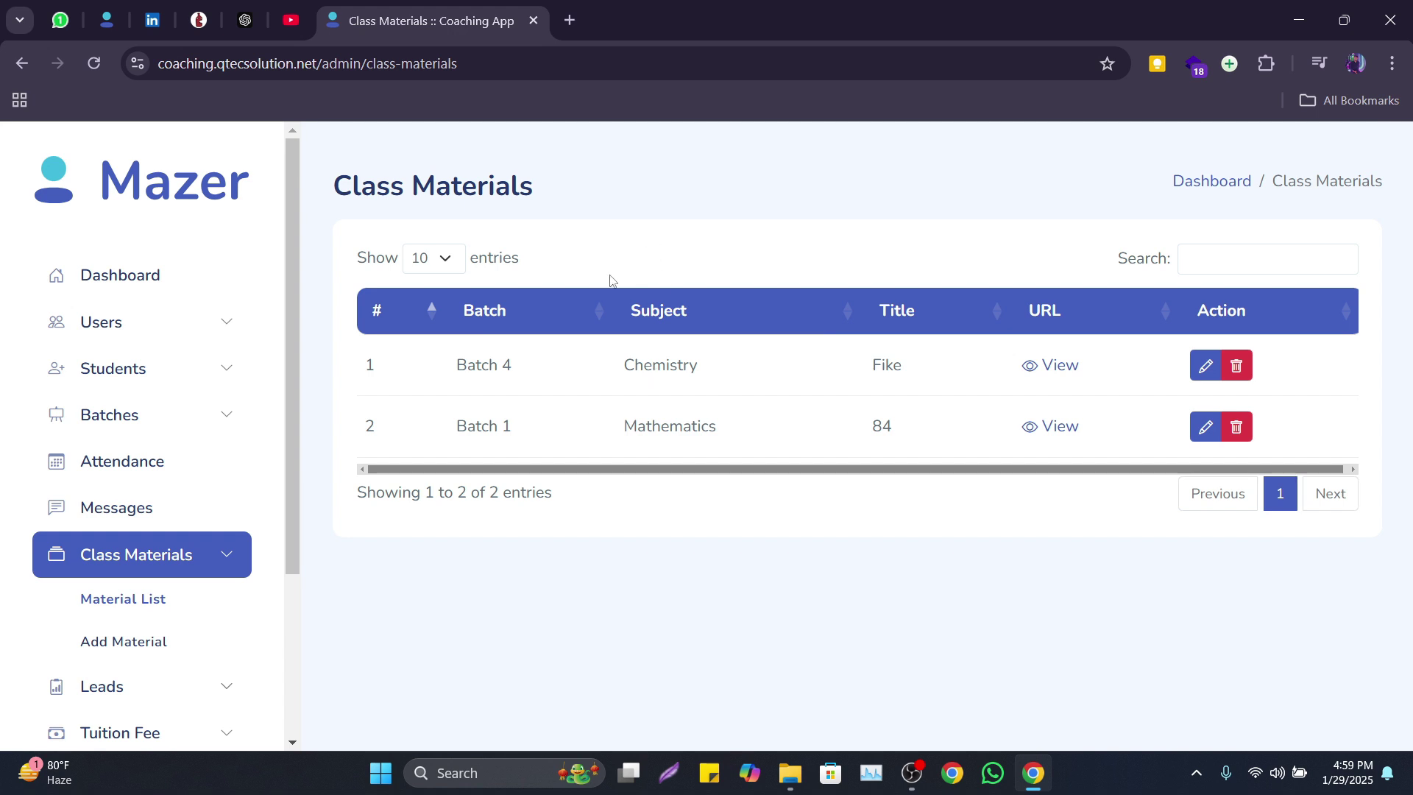
{"action": "left_click", "coordinate": [1198, 373]}
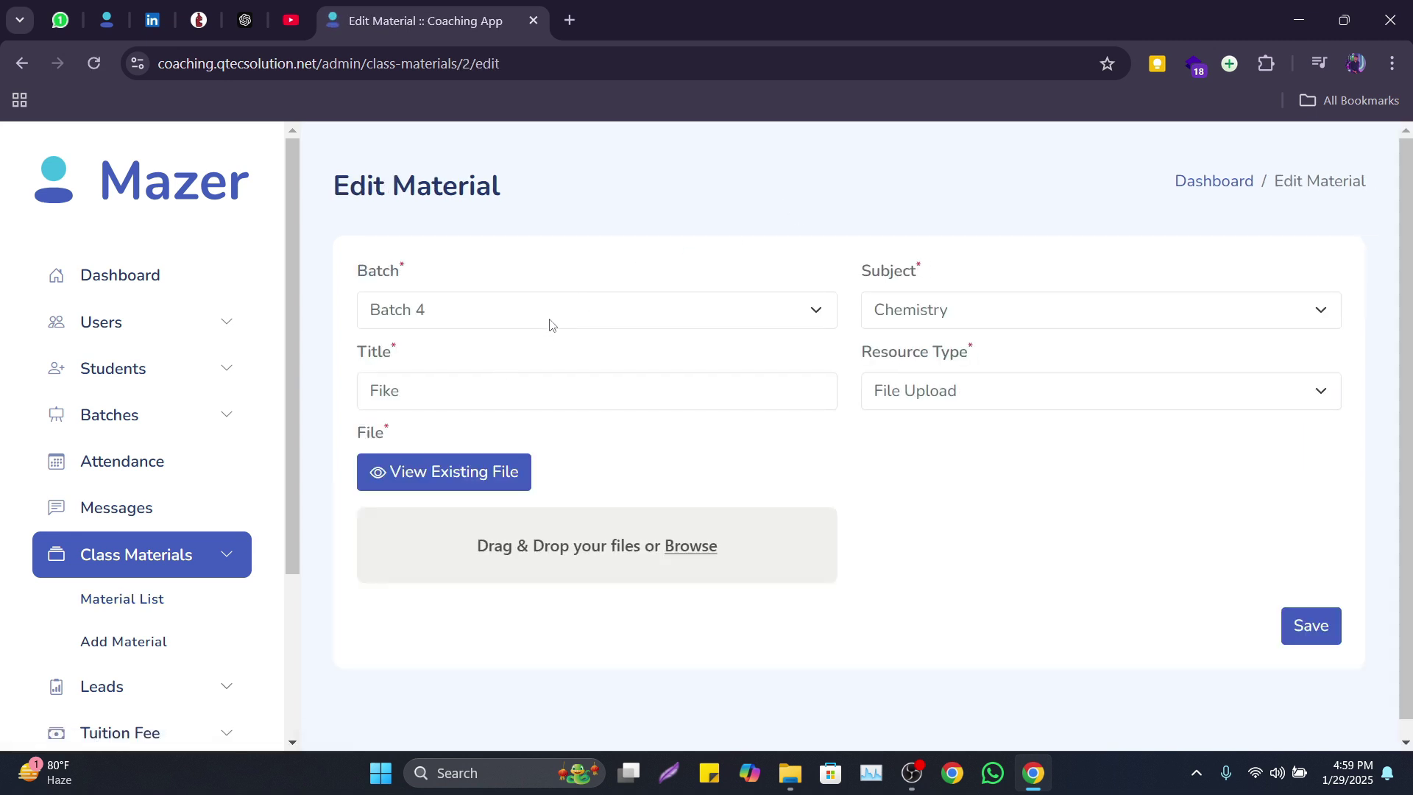
{"action": "left_click", "coordinate": [765, 318]}
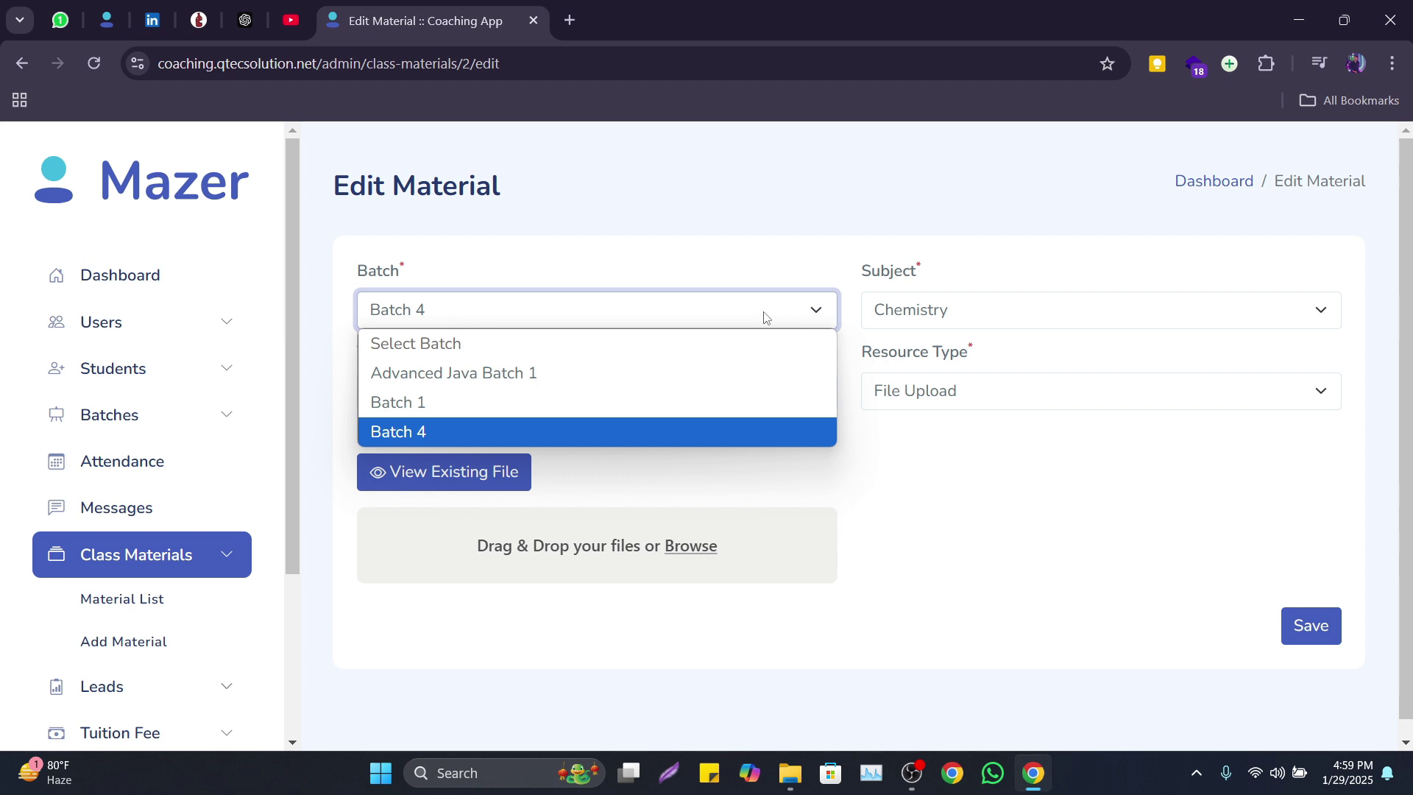
{"action": "left_click", "coordinate": [697, 211]}
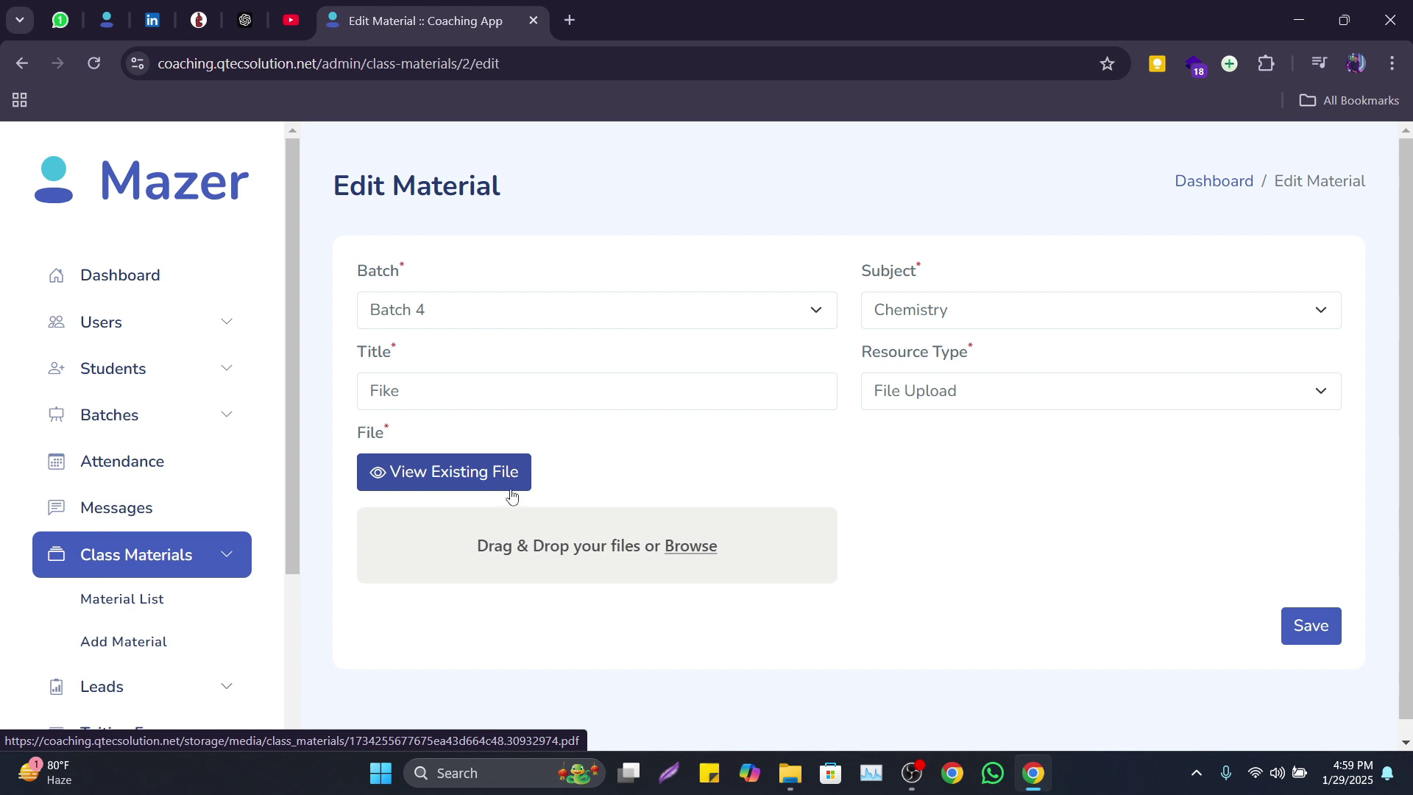
{"action": "left_click", "coordinate": [20, 63]}
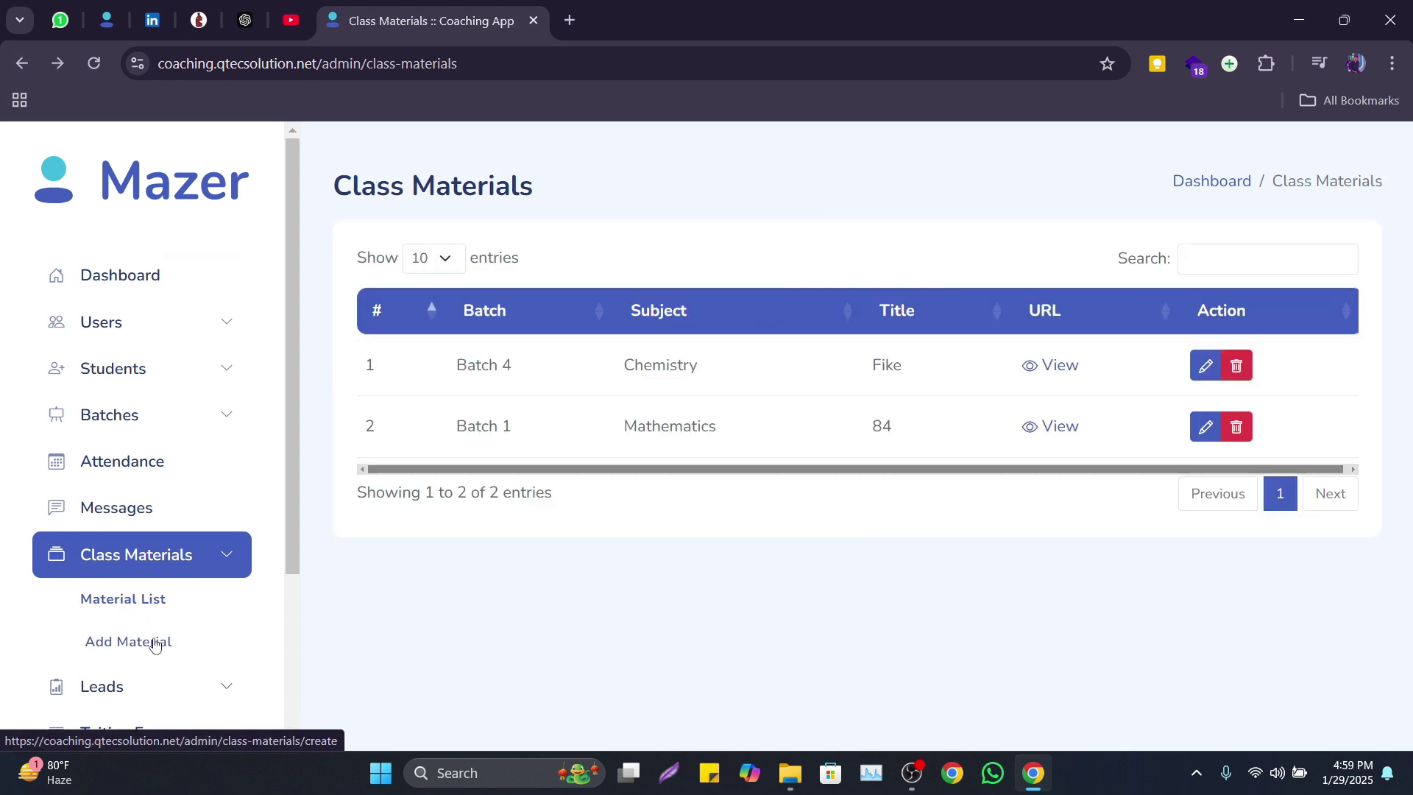
{"action": "left_click", "coordinate": [154, 644]}
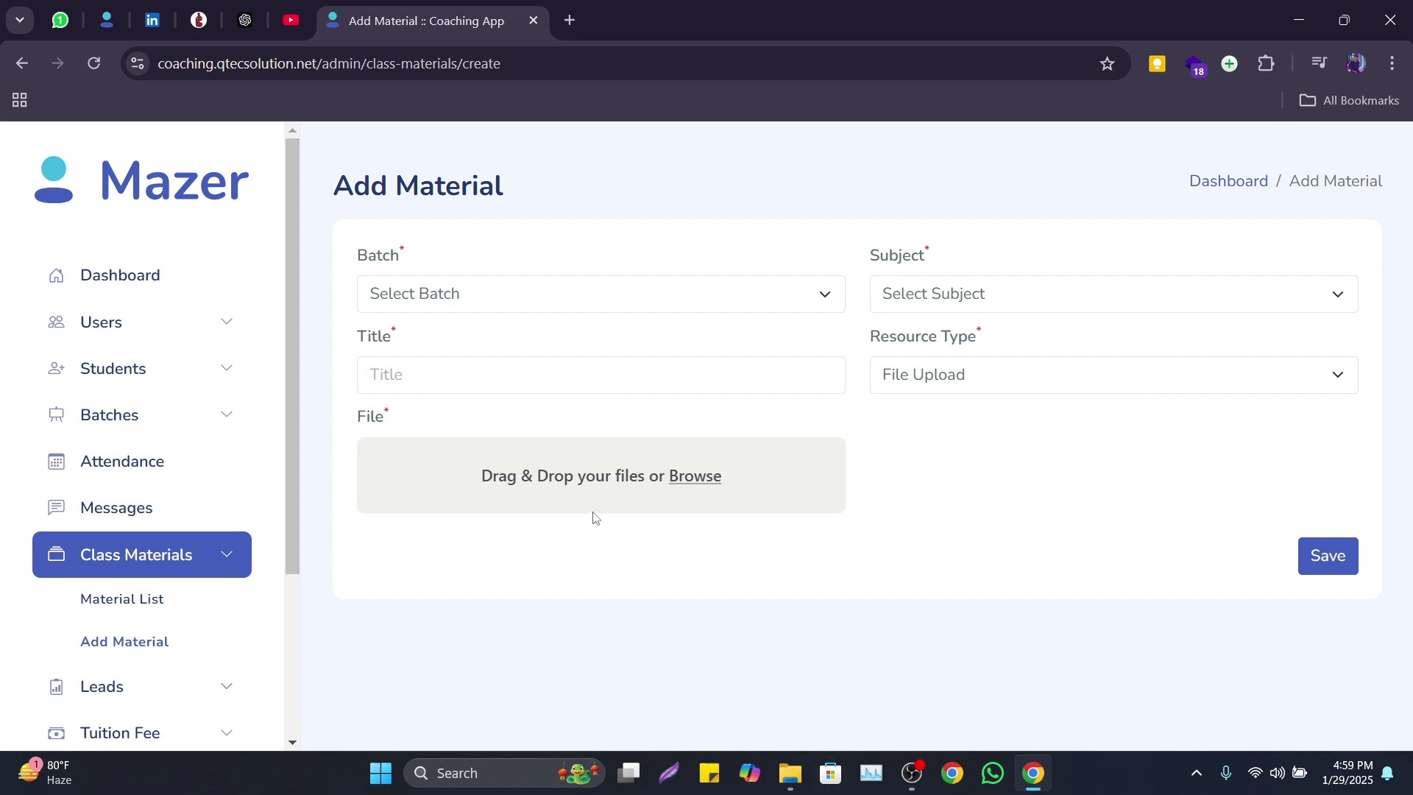
Open the lead list, review the edit form of the Class 5 lead, and save it without changes.
{"action": "scroll", "coordinate": [142, 633], "scroll_direction": "down", "scroll_amount": 2}
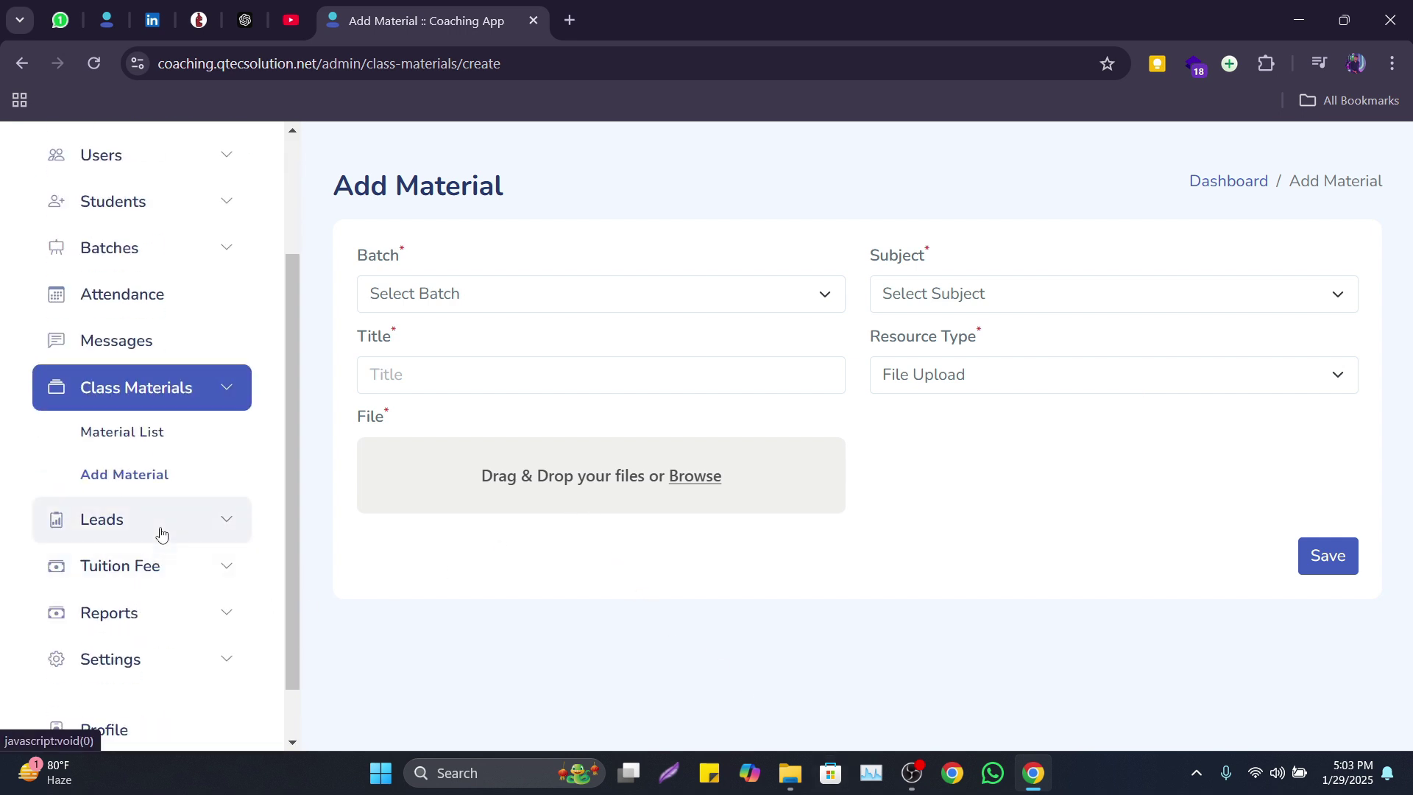
{"action": "left_click", "coordinate": [162, 533]}
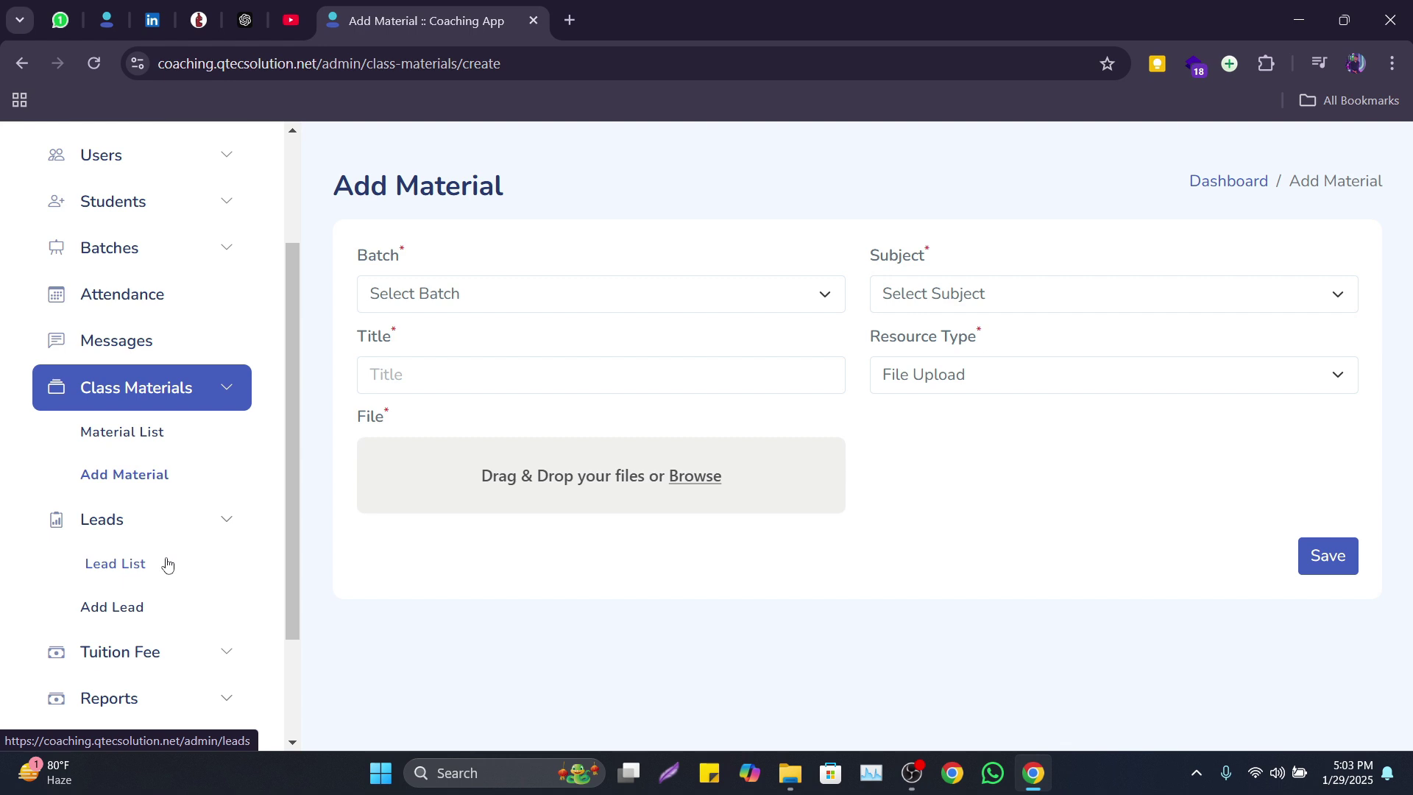
{"action": "left_click", "coordinate": [143, 567]}
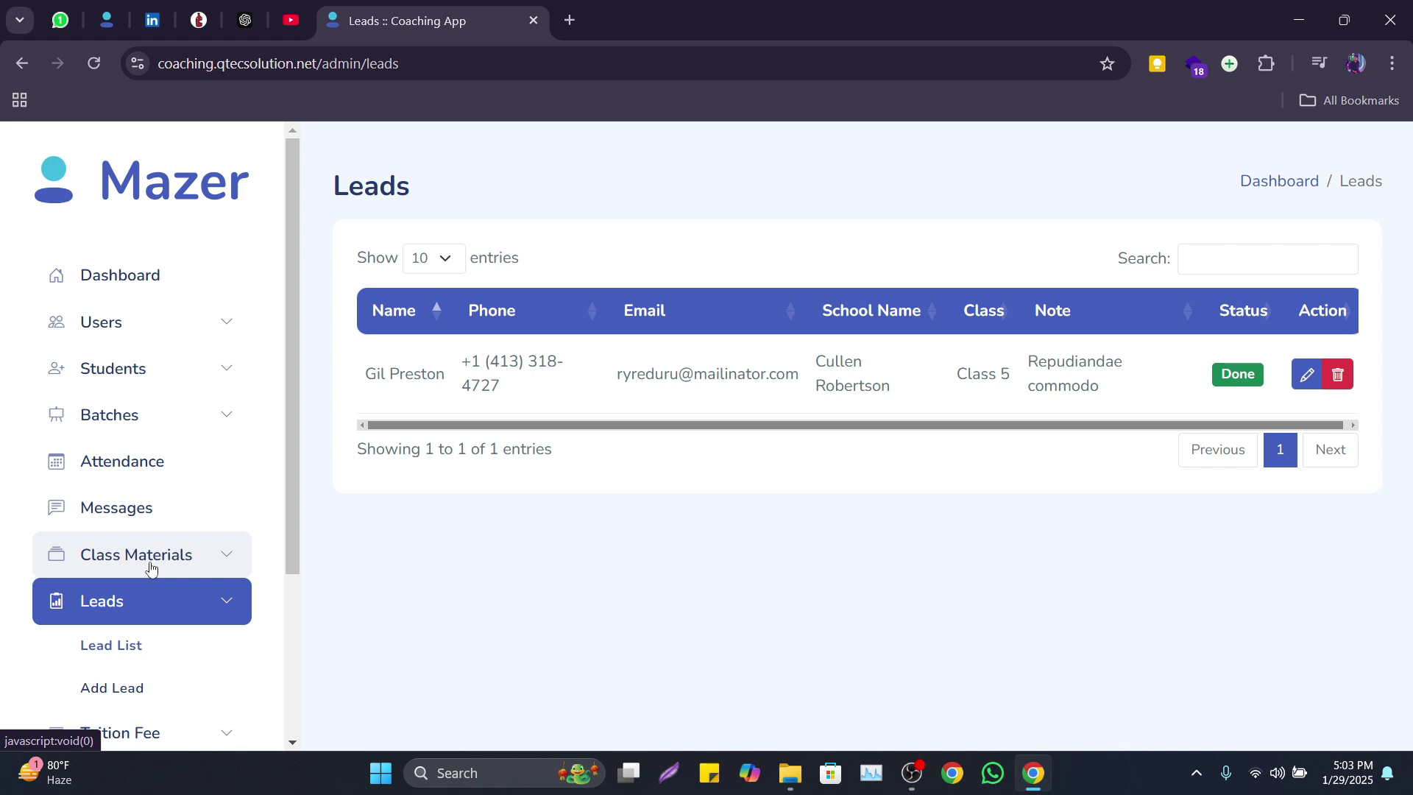
{"action": "left_click", "coordinate": [1306, 375]}
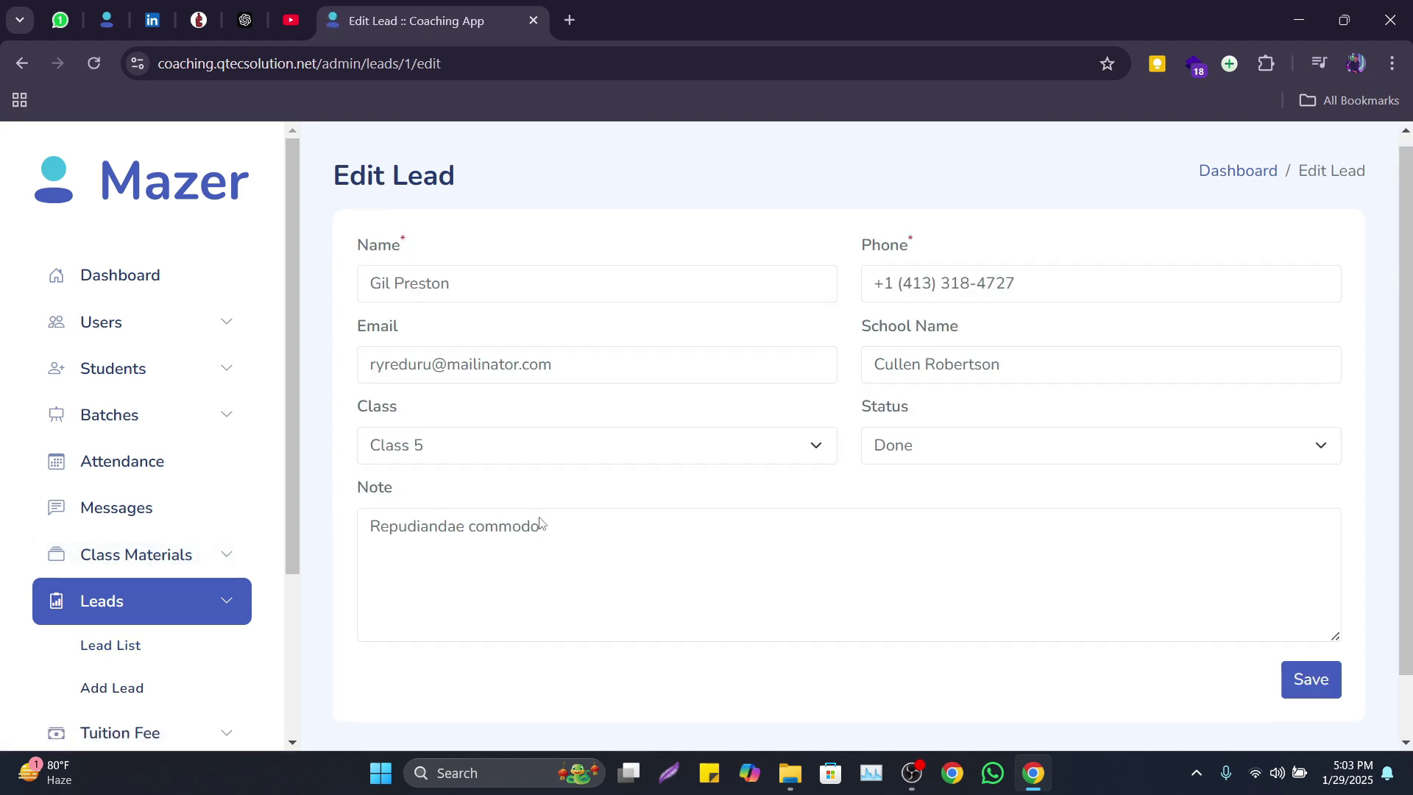
{"action": "scroll", "coordinate": [1328, 646], "scroll_direction": "down", "scroll_amount": 1}
{"action": "left_click", "coordinate": [1321, 616]}
{"action": "left_click", "coordinate": [708, 571]}
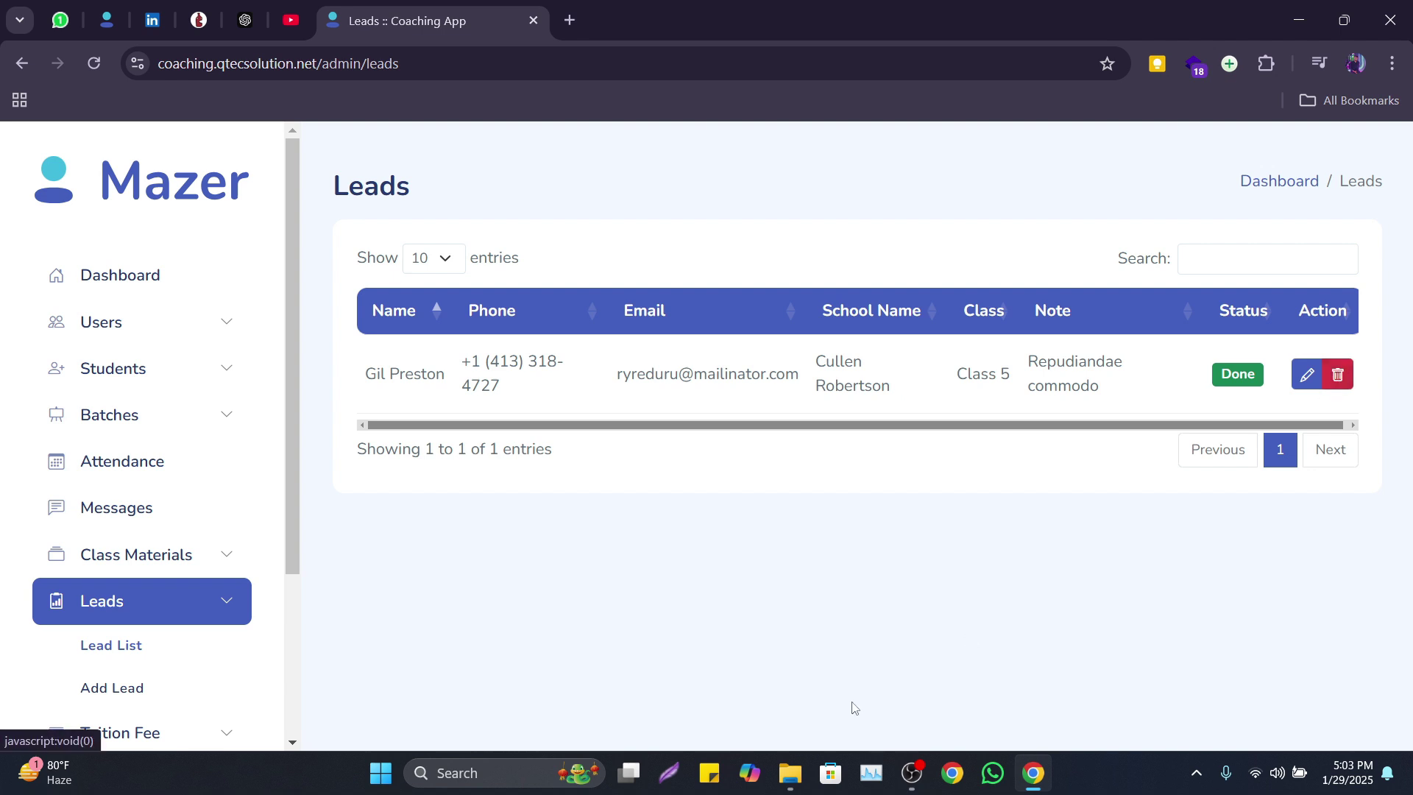
Open the form for adding a lead and review its fields without entering anything.
{"action": "left_click", "coordinate": [113, 705]}
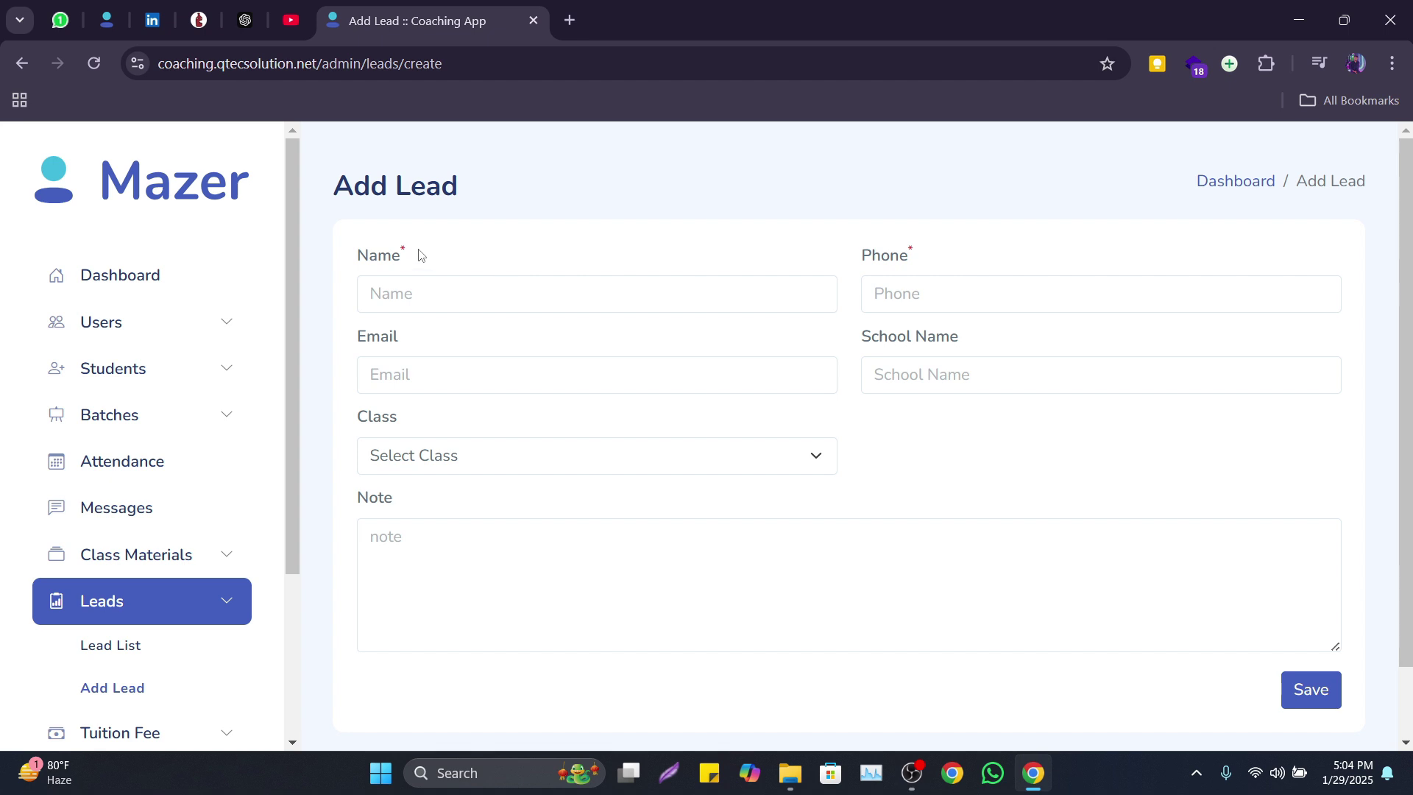
{"action": "double_click", "coordinate": [397, 255]}
{"action": "left_click", "coordinate": [516, 271]}
{"action": "scroll", "coordinate": [453, 616], "scroll_direction": "down", "scroll_amount": 2}
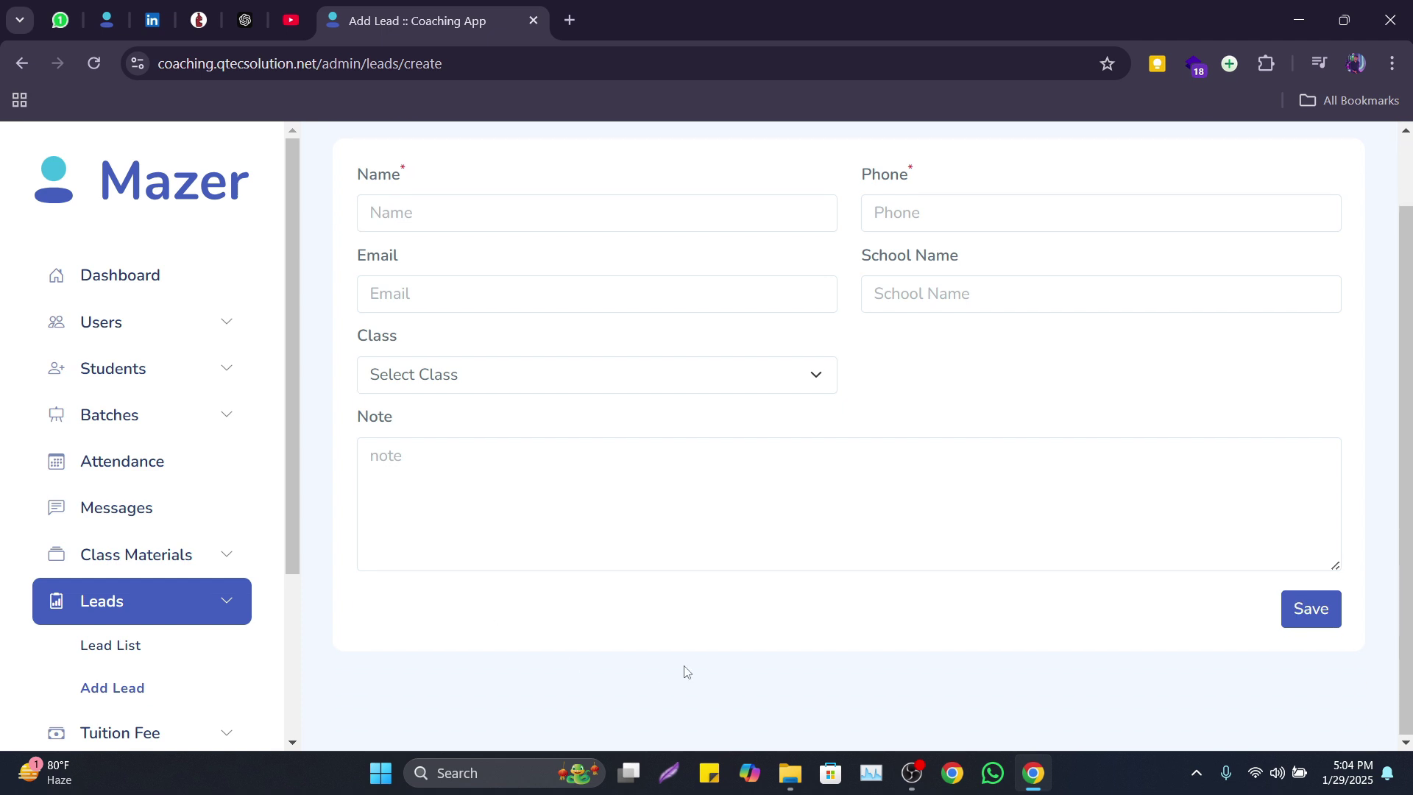
Expand the tuition fee options and open the Generate Payments page to review its month form.
{"action": "scroll", "coordinate": [202, 669], "scroll_direction": "down", "scroll_amount": 2}
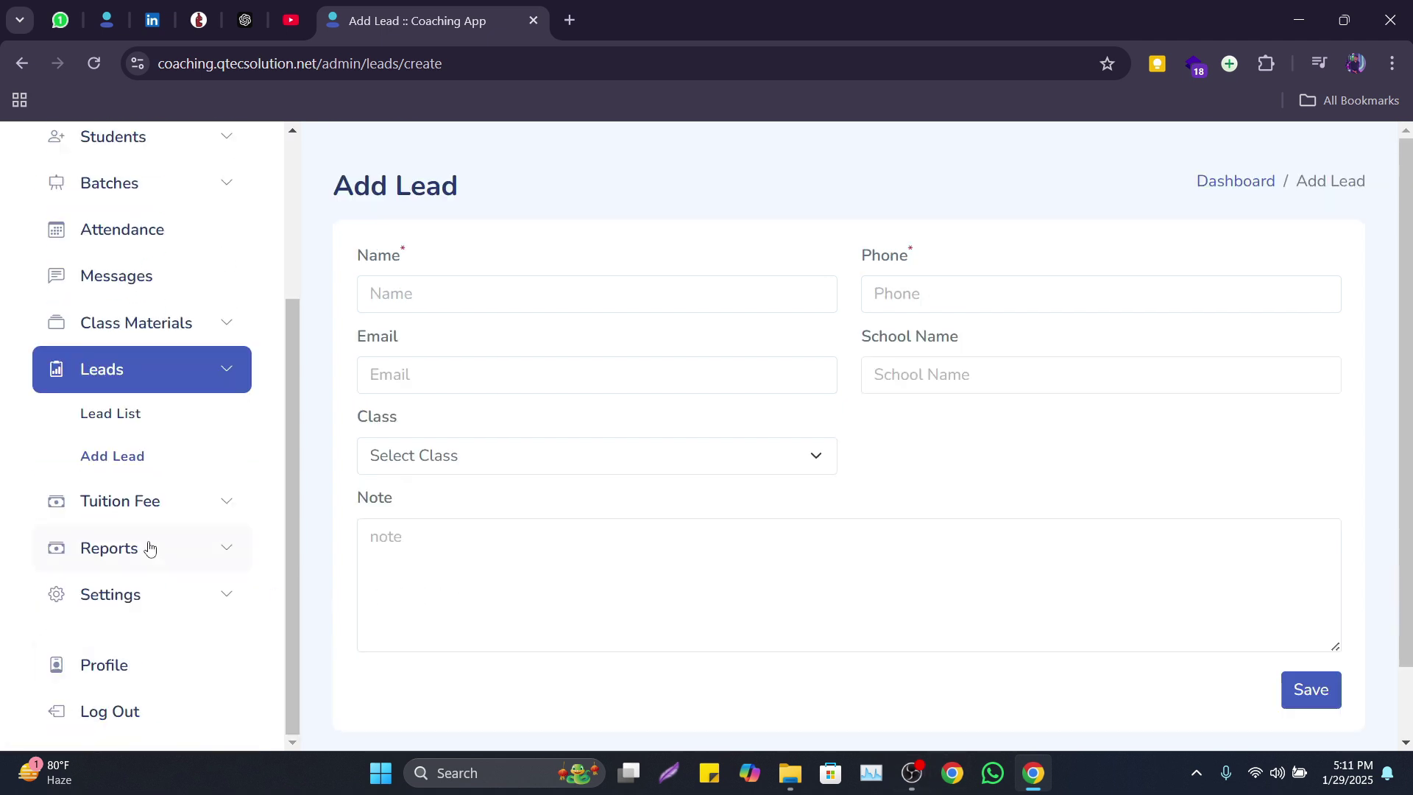
{"action": "left_click", "coordinate": [141, 519]}
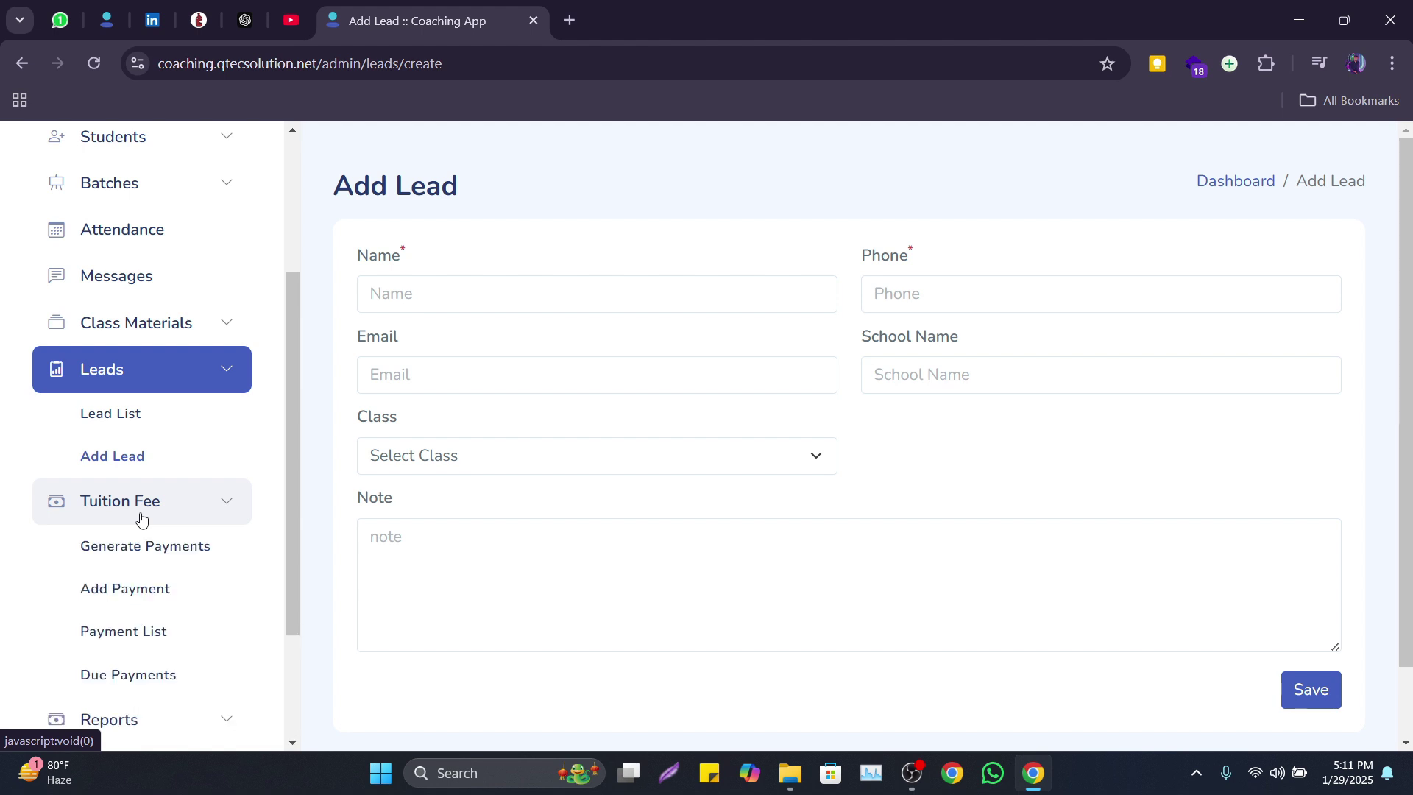
{"action": "scroll", "coordinate": [141, 518], "scroll_direction": "down", "scroll_amount": 2}
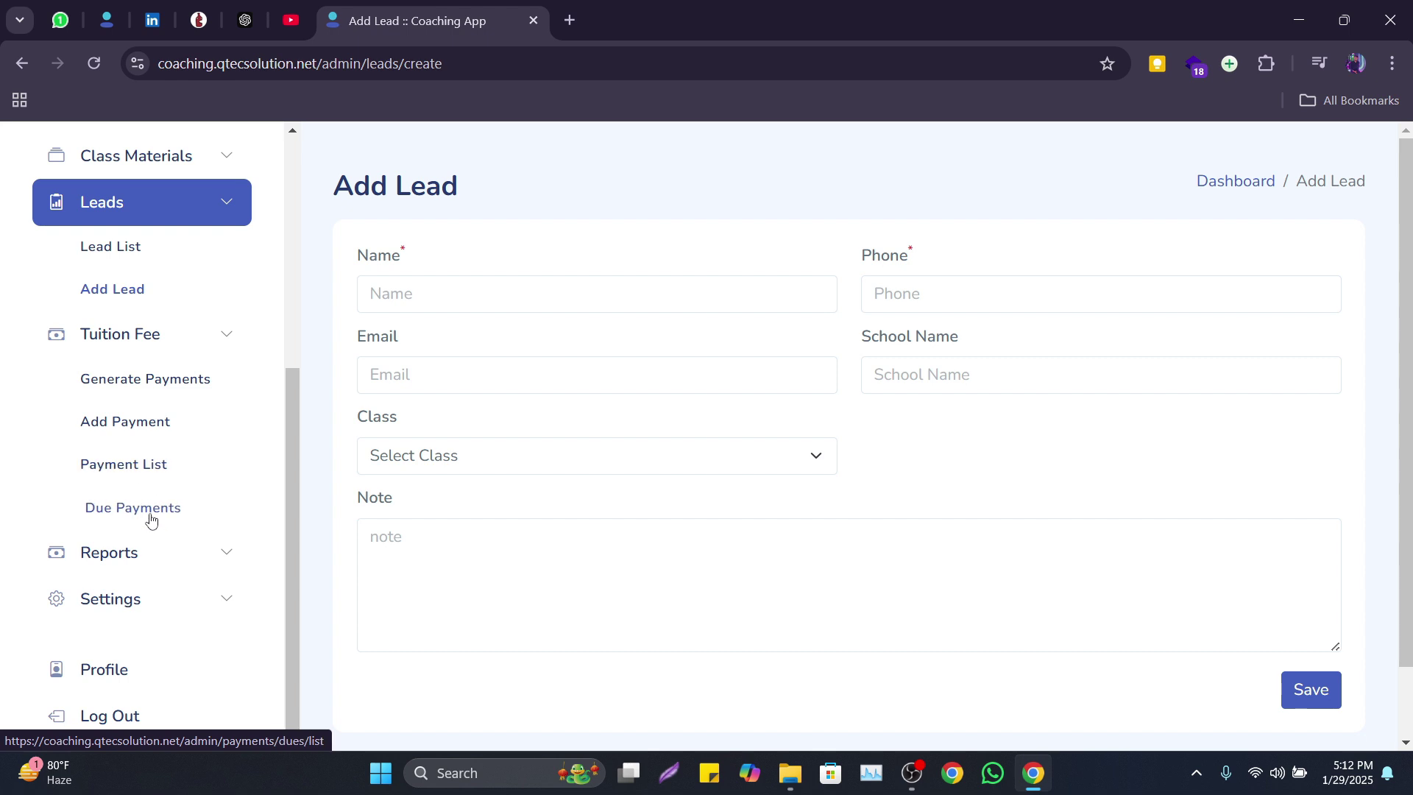
{"action": "left_click", "coordinate": [177, 383]}
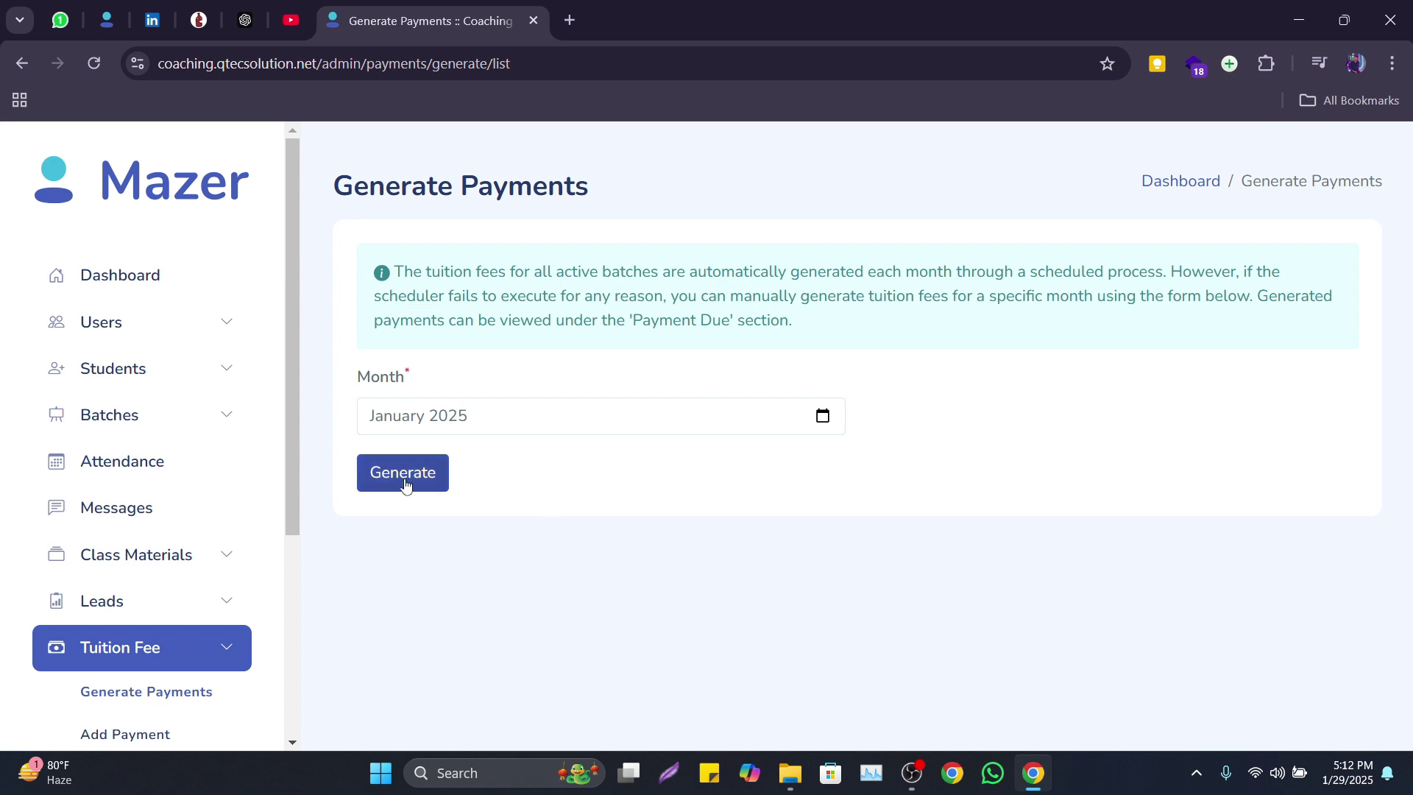
Review the tuition payment list from start to end, and open the form for adding a payment.
{"action": "scroll", "coordinate": [223, 652], "scroll_direction": "down", "scroll_amount": 2}
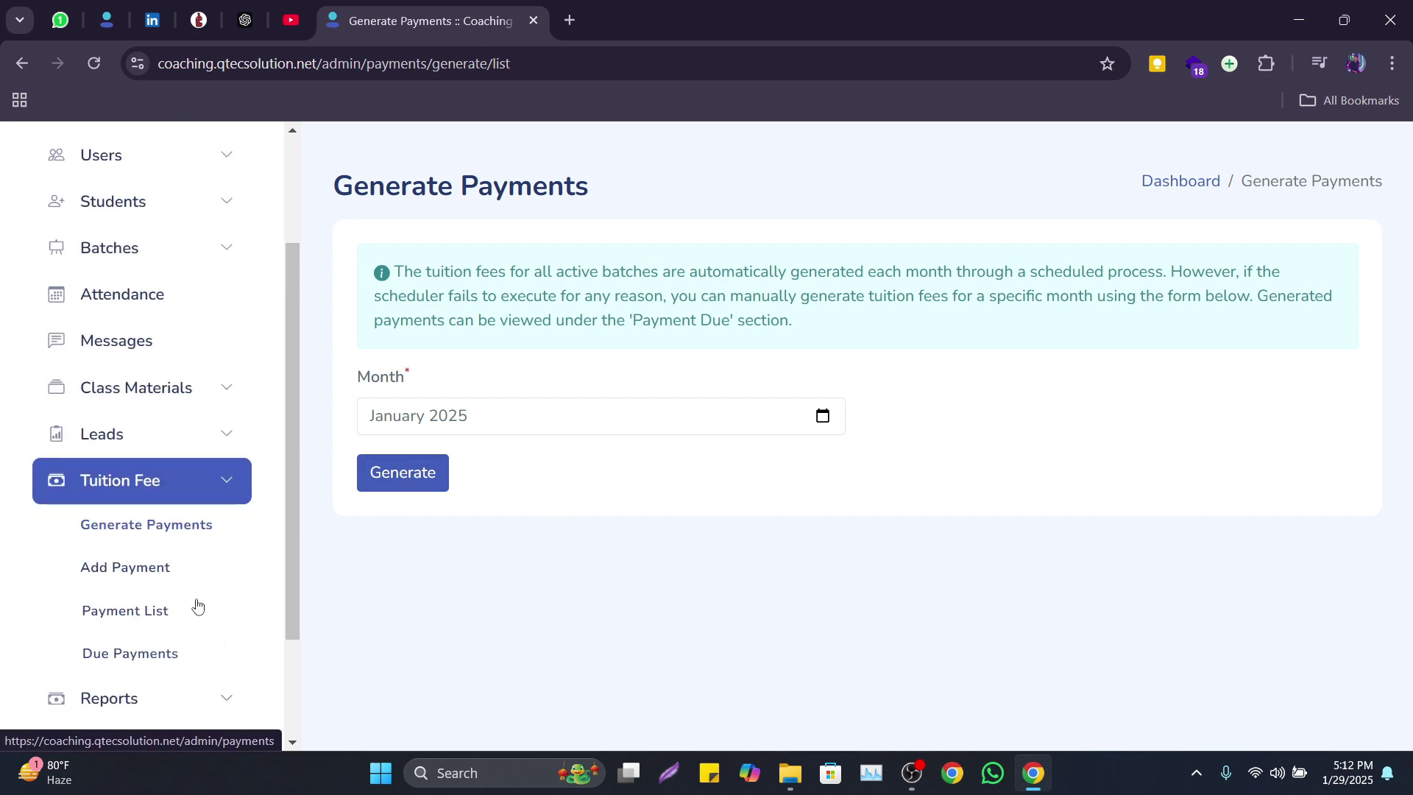
{"action": "left_click", "coordinate": [168, 609]}
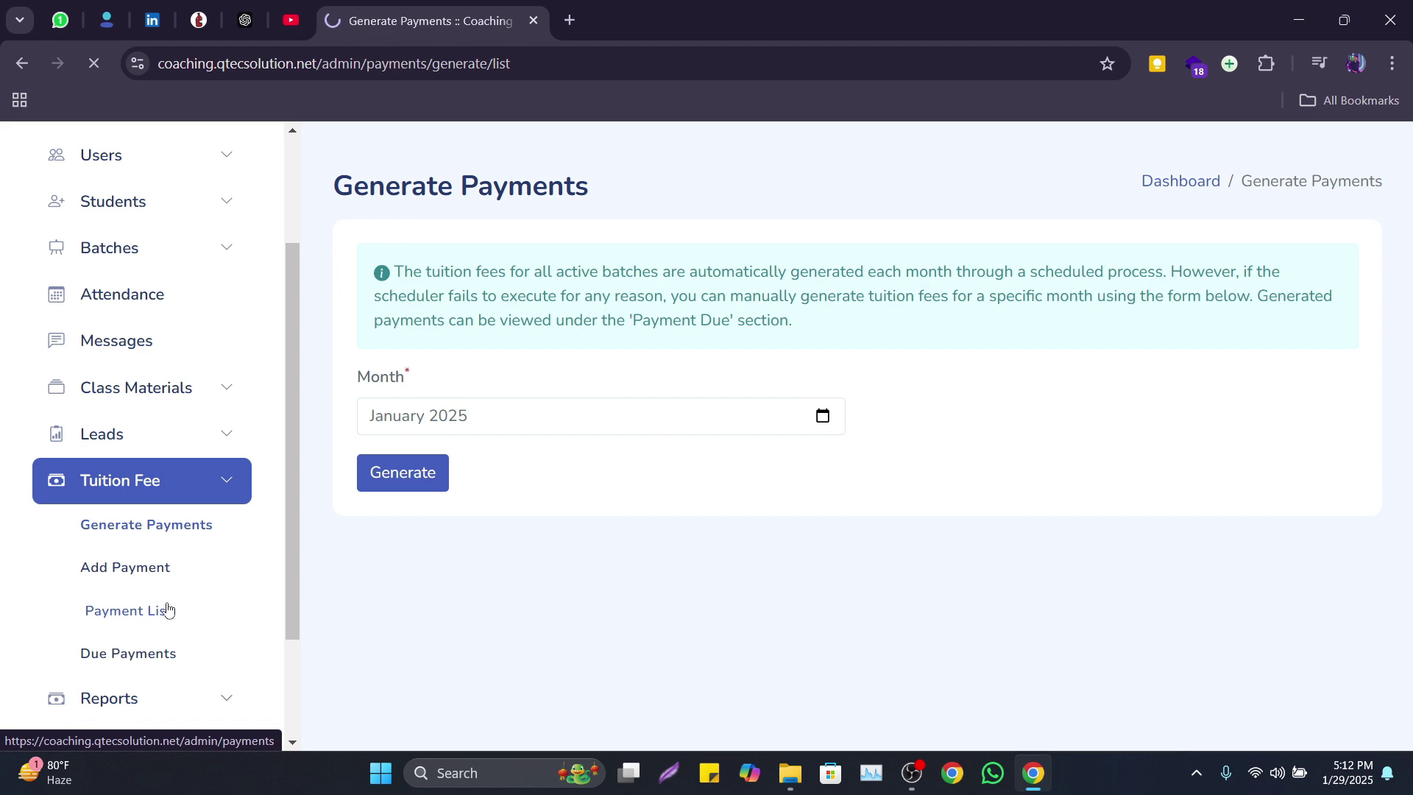
{"action": "scroll", "coordinate": [515, 508], "scroll_direction": "down", "scroll_amount": 2}
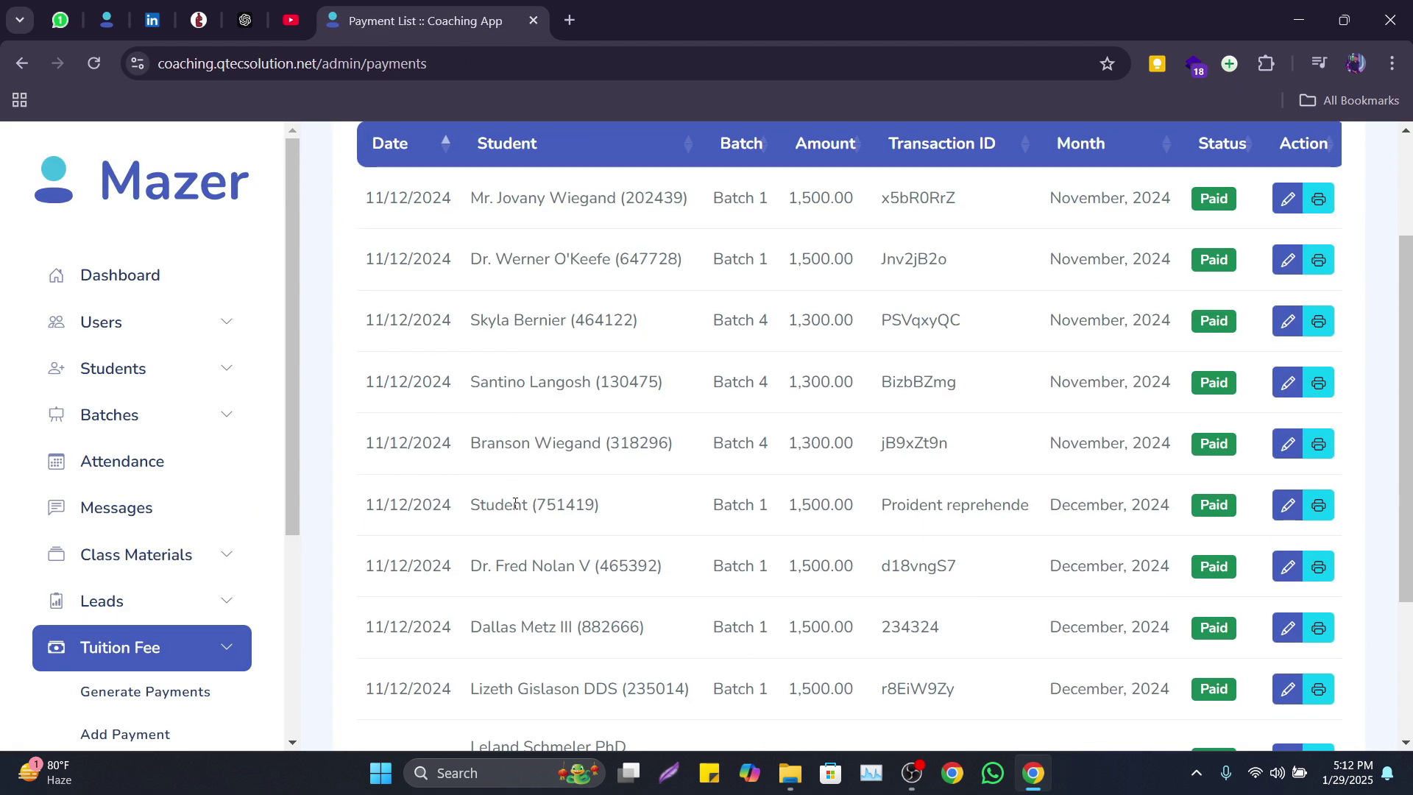
{"action": "scroll", "coordinate": [515, 504], "scroll_direction": "up", "scroll_amount": 2}
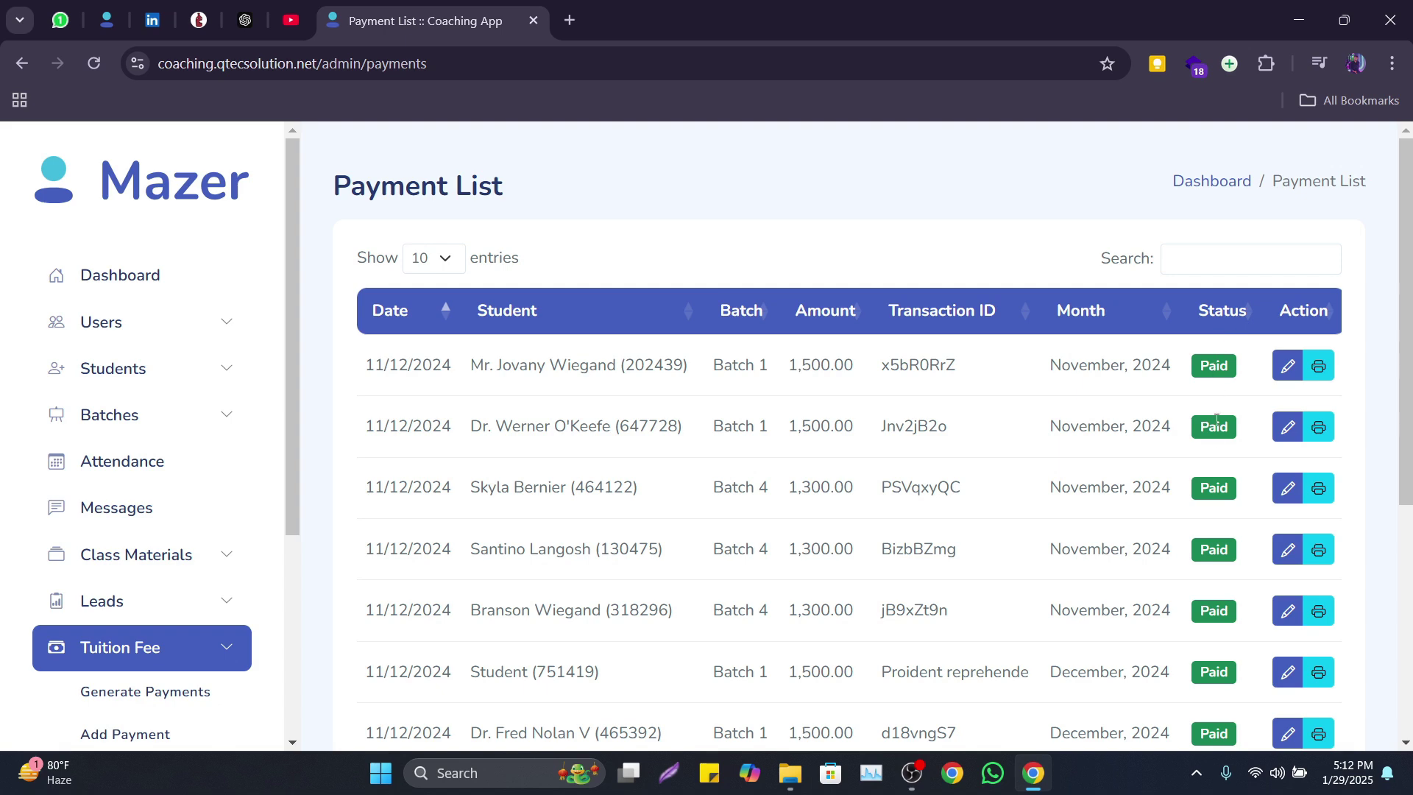
{"action": "scroll", "coordinate": [1216, 418], "scroll_direction": "down", "scroll_amount": 6}
{"action": "scroll", "coordinate": [1222, 435], "scroll_direction": "up", "scroll_amount": 5}
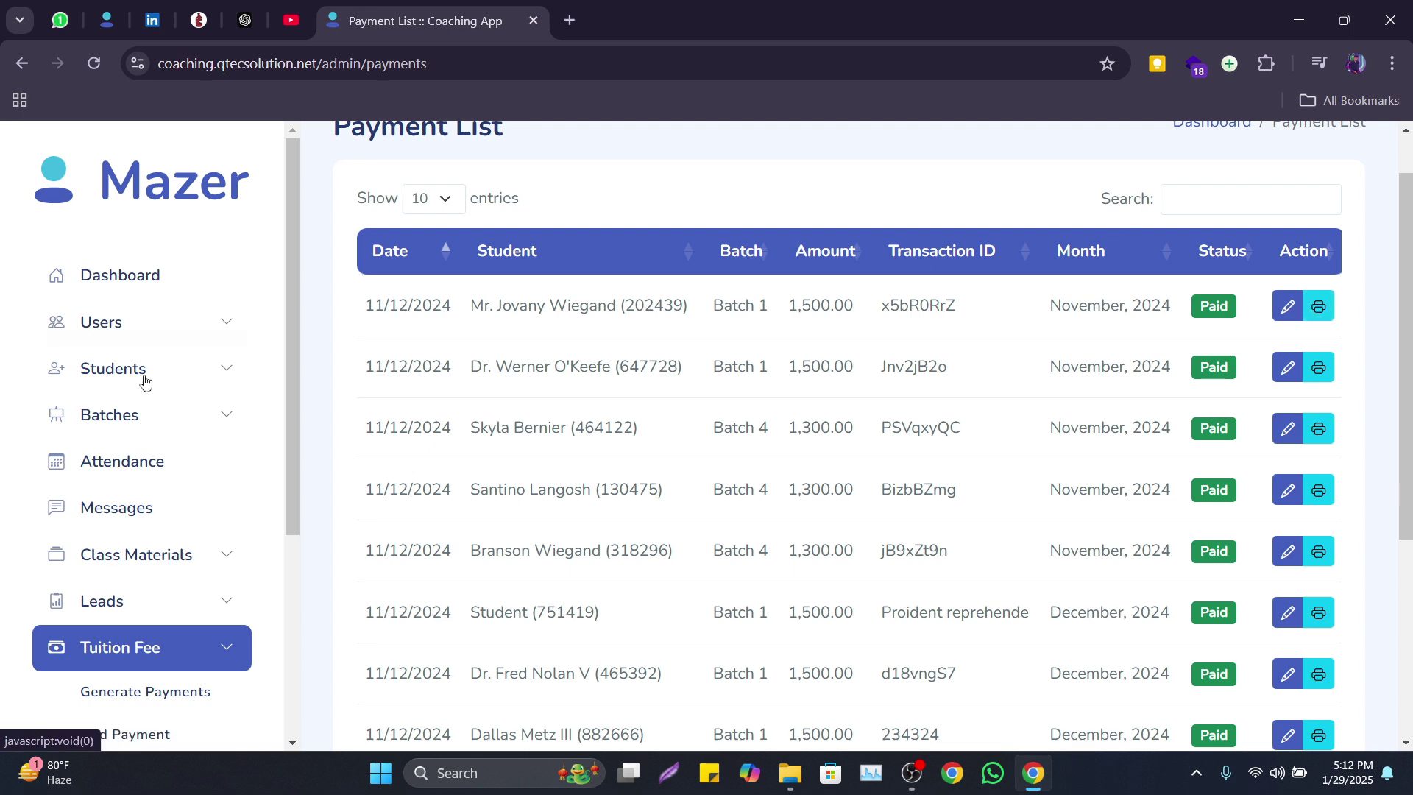
{"action": "scroll", "coordinate": [104, 375], "scroll_direction": "down", "scroll_amount": 5}
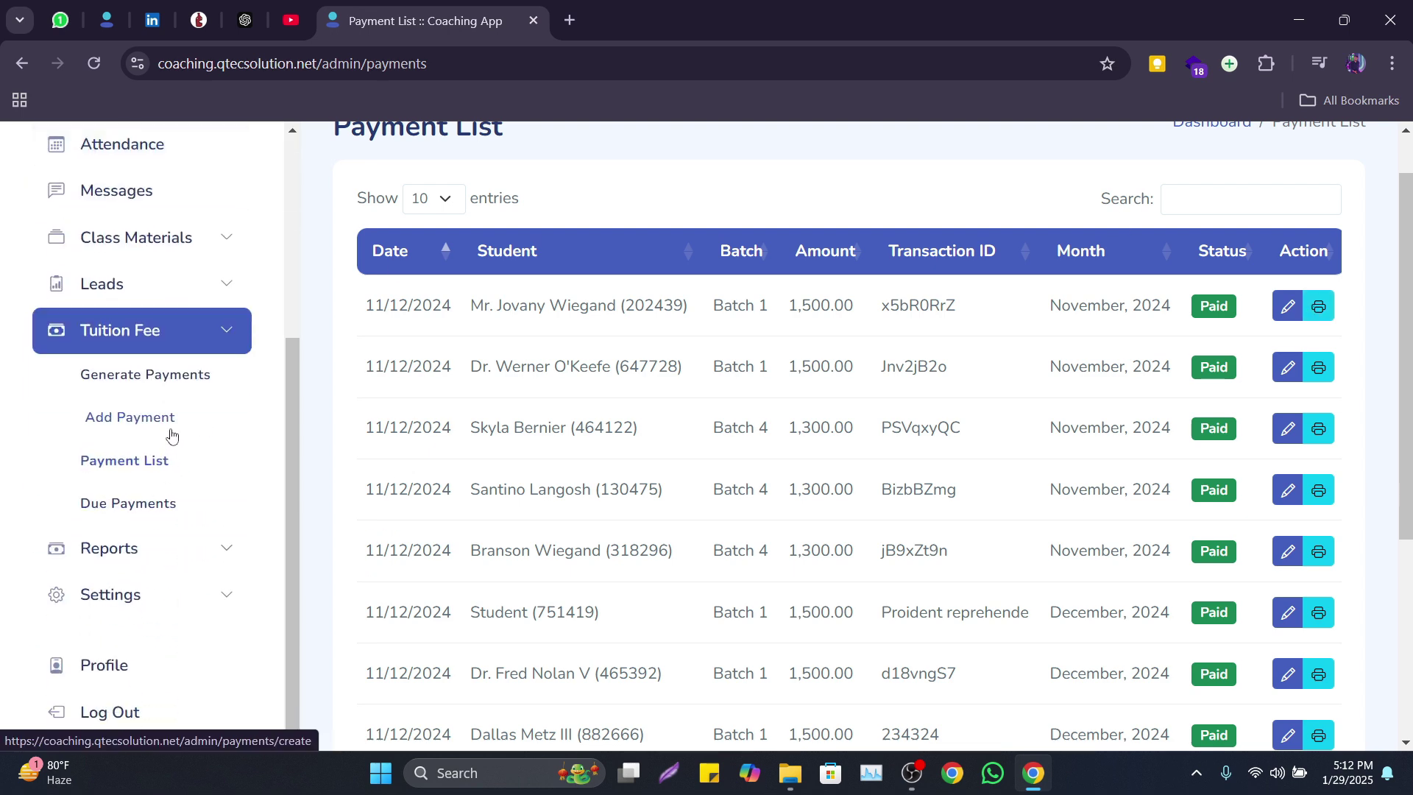
{"action": "left_click", "coordinate": [171, 435]}
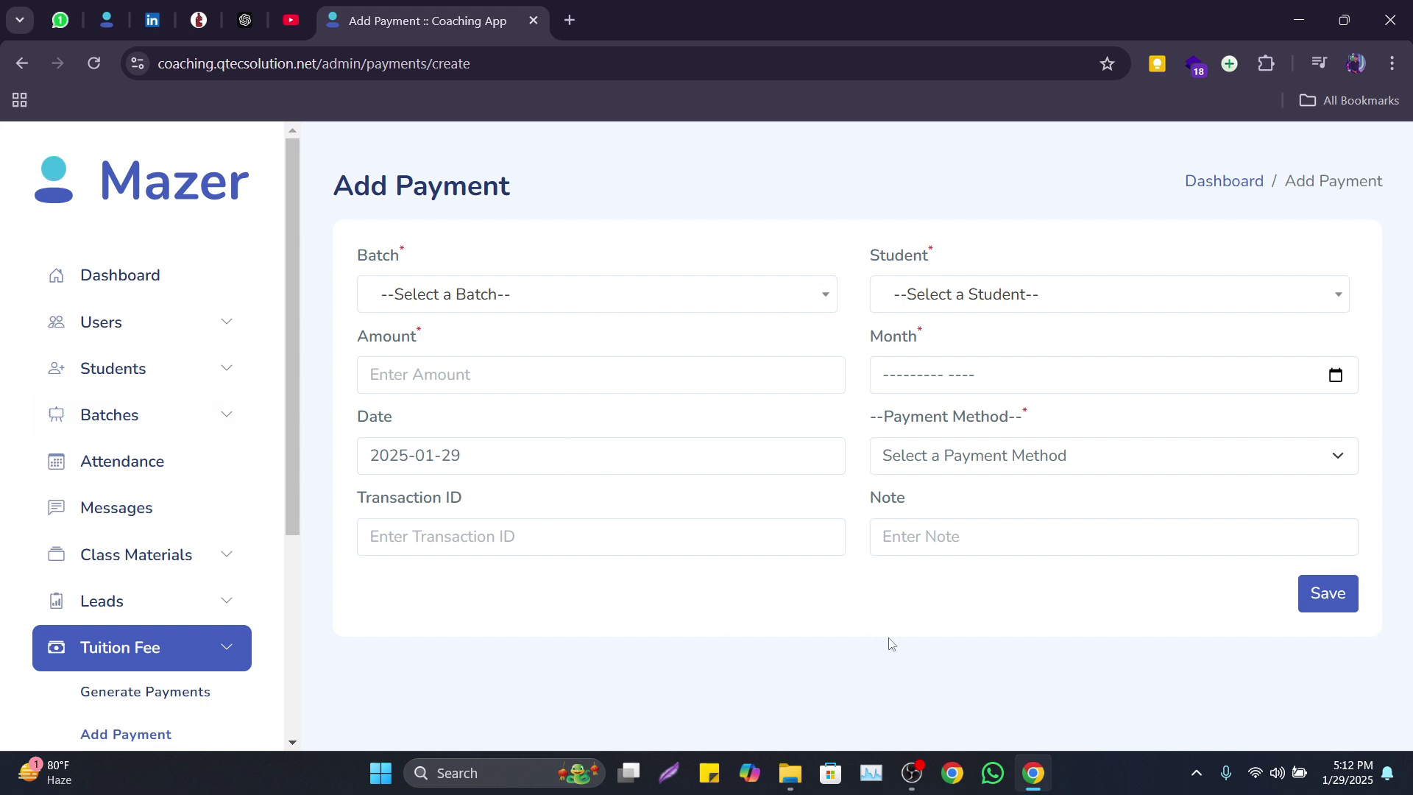
Open the Due Payments list, look through its entries, and open the collection for the first due payment.
{"action": "scroll", "coordinate": [242, 666], "scroll_direction": "down", "scroll_amount": 4}
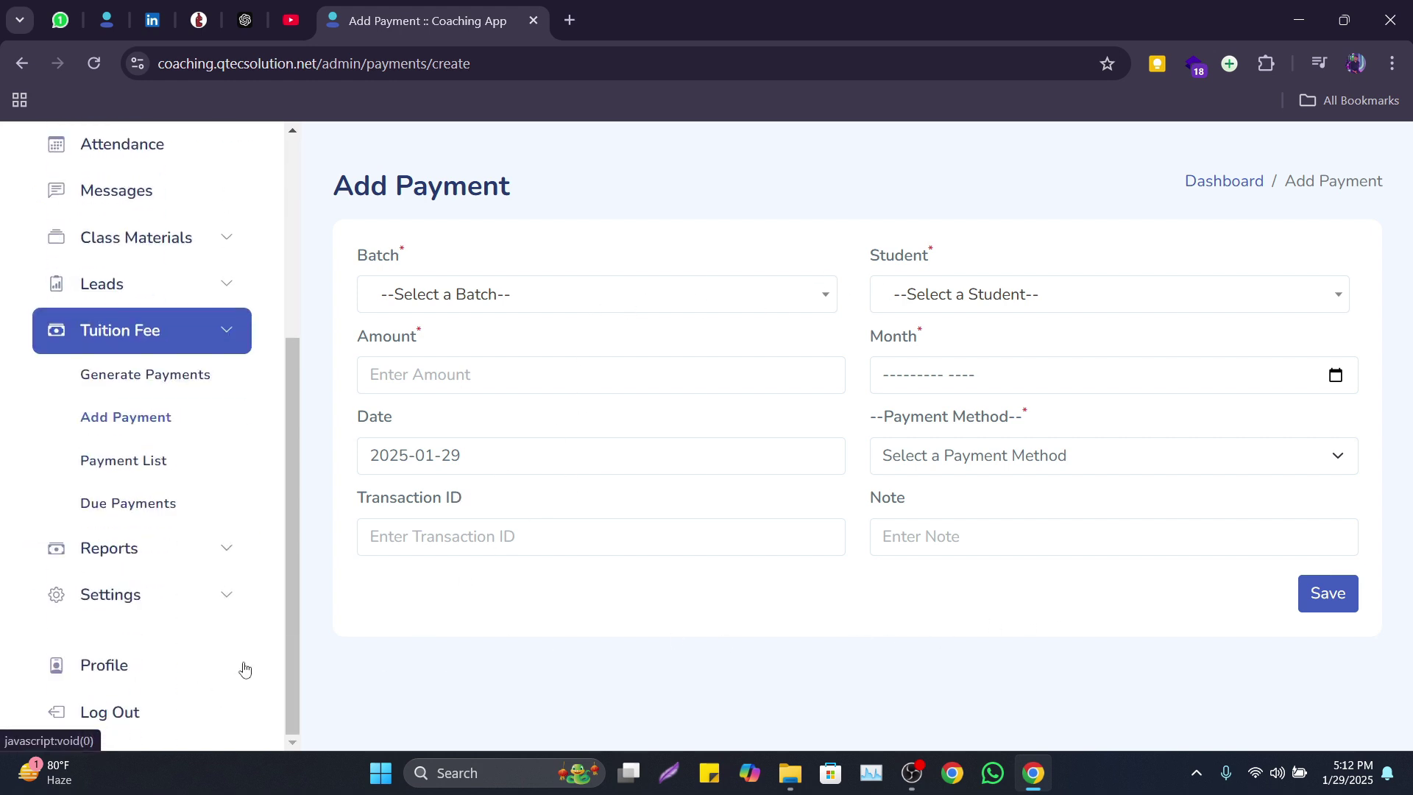
{"action": "left_click", "coordinate": [179, 501]}
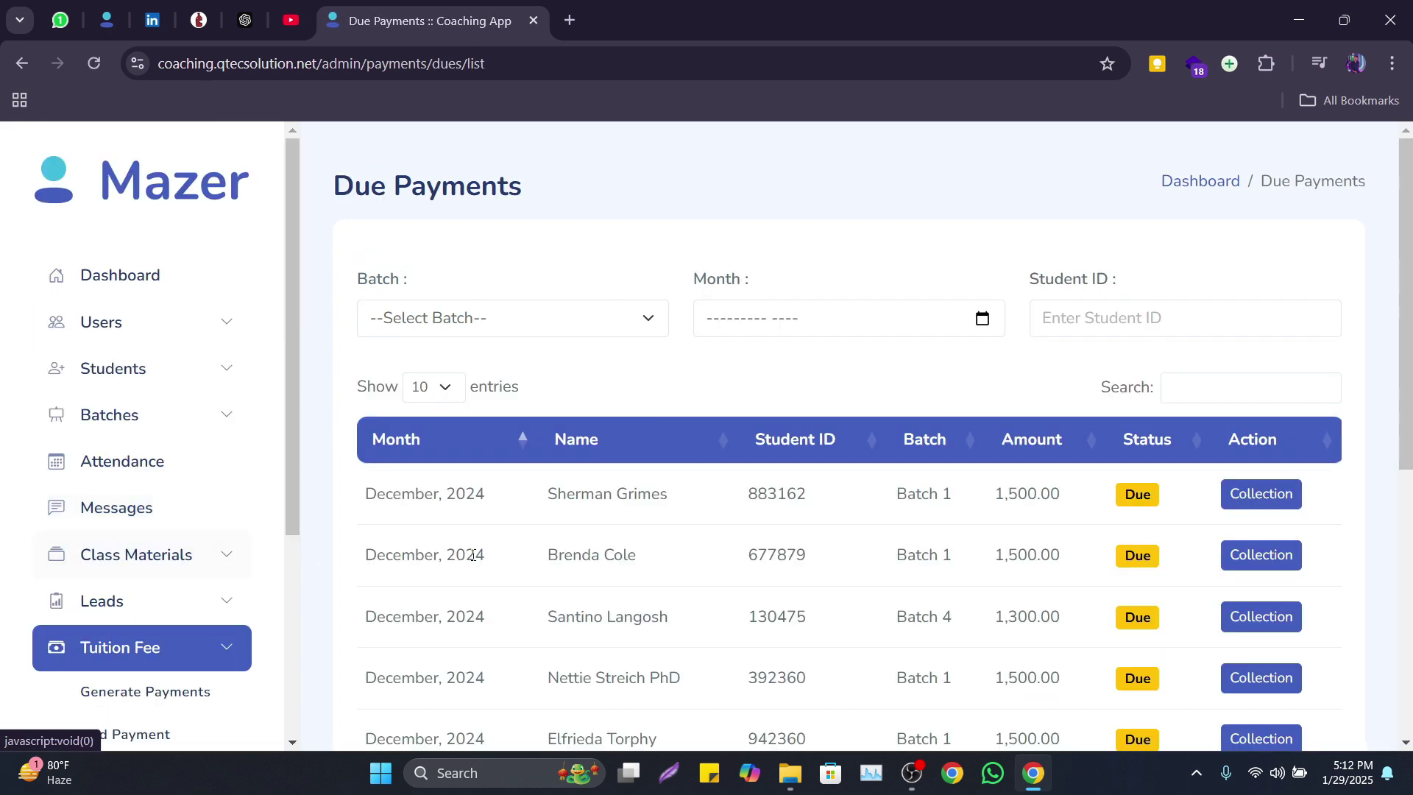
{"action": "scroll", "coordinate": [272, 578], "scroll_direction": "down", "scroll_amount": 2}
{"action": "scroll", "coordinate": [804, 561], "scroll_direction": "up", "scroll_amount": 2}
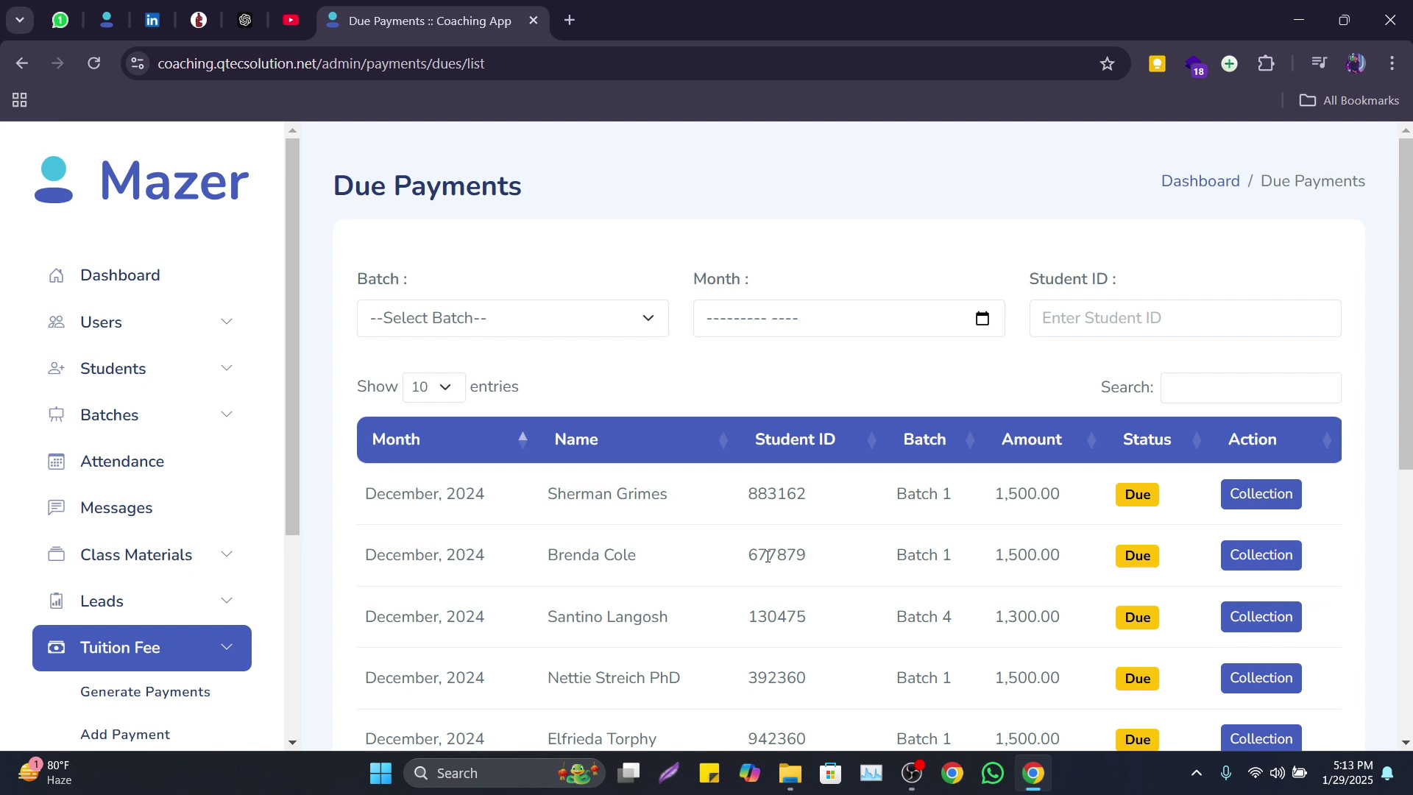
{"action": "left_click", "coordinate": [1234, 513]}
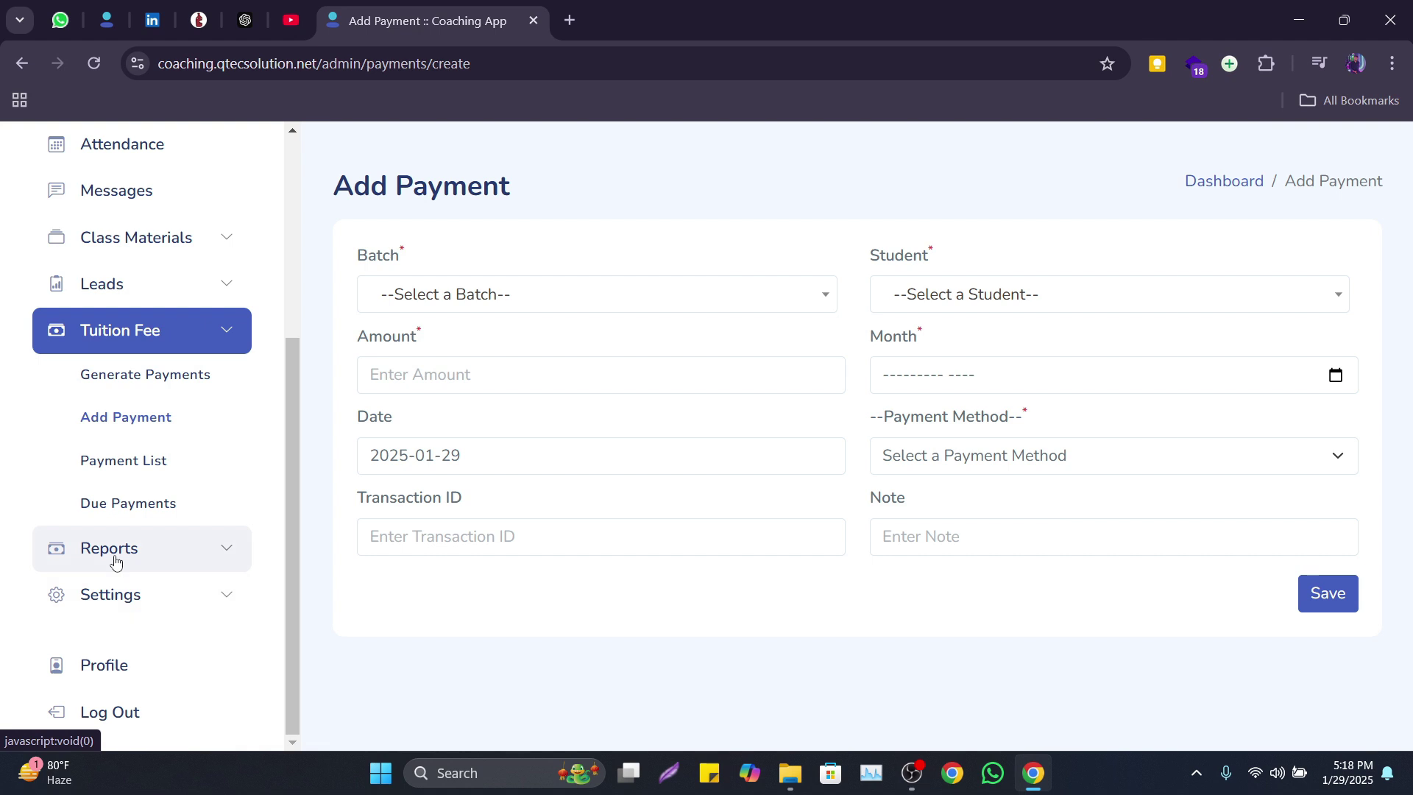
Open the Payment Summary report and examine its monthly summary and its paid and due list.
{"action": "left_click", "coordinate": [115, 562]}
{"action": "scroll", "coordinate": [115, 562], "scroll_direction": "down", "scroll_amount": 2}
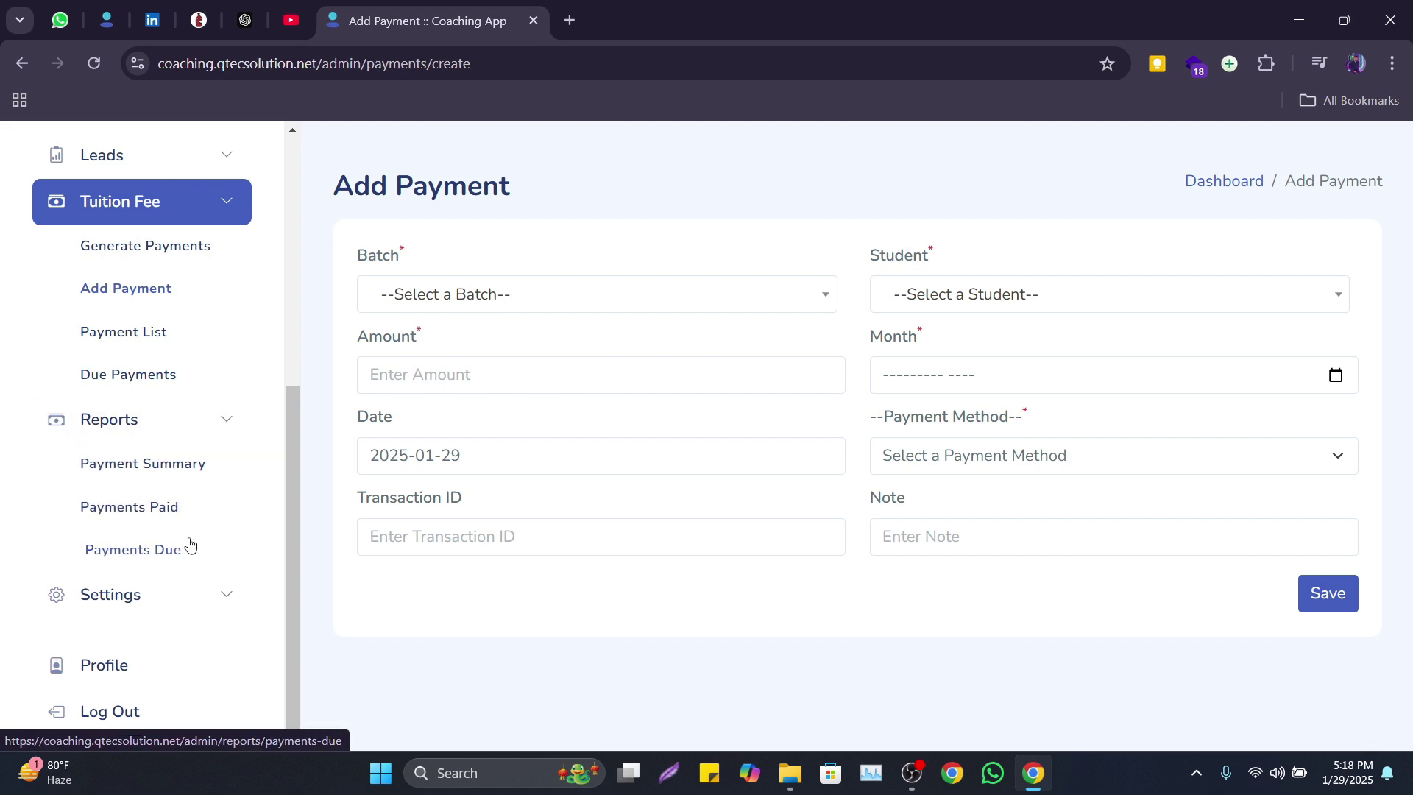
{"action": "left_click", "coordinate": [185, 468]}
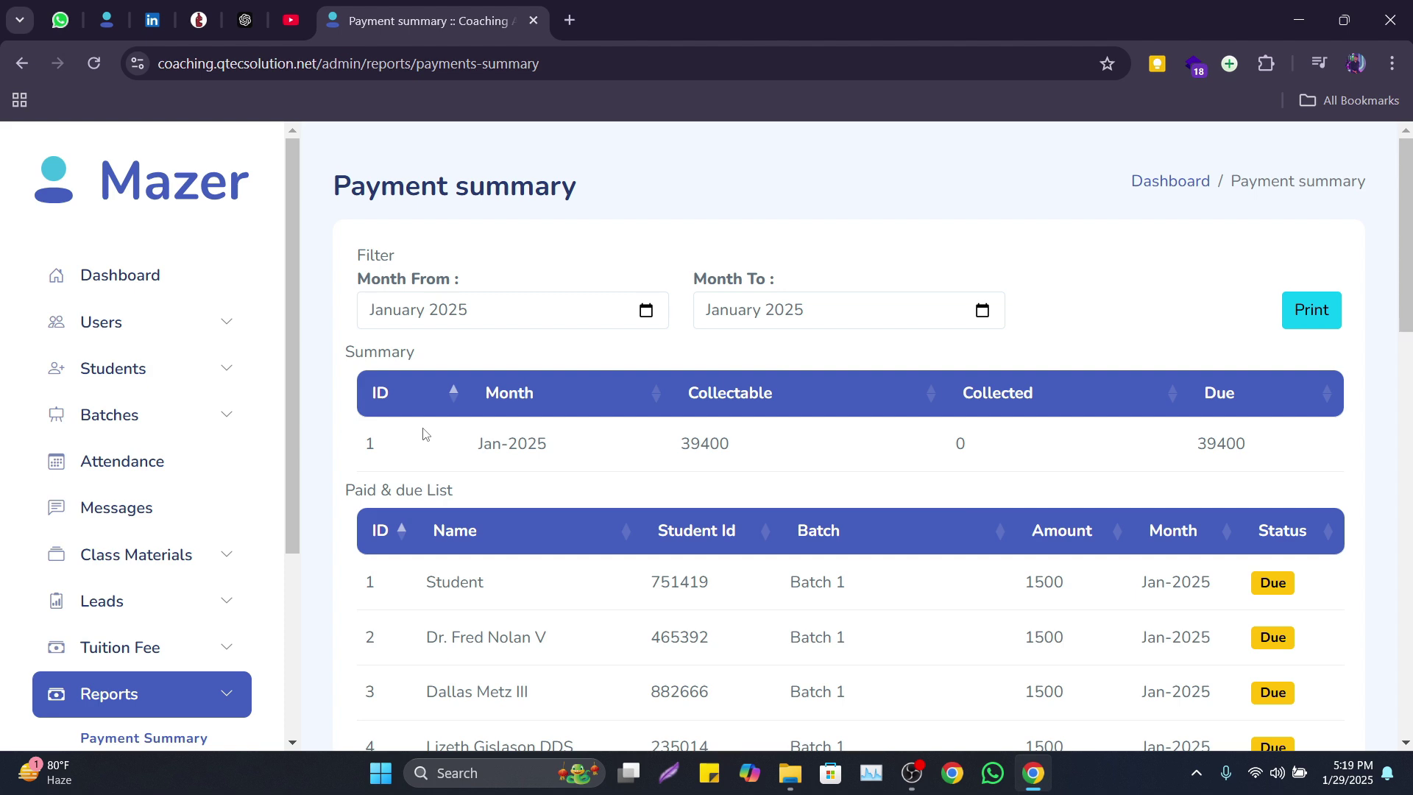
{"action": "scroll", "coordinate": [562, 539], "scroll_direction": "down", "scroll_amount": 11}
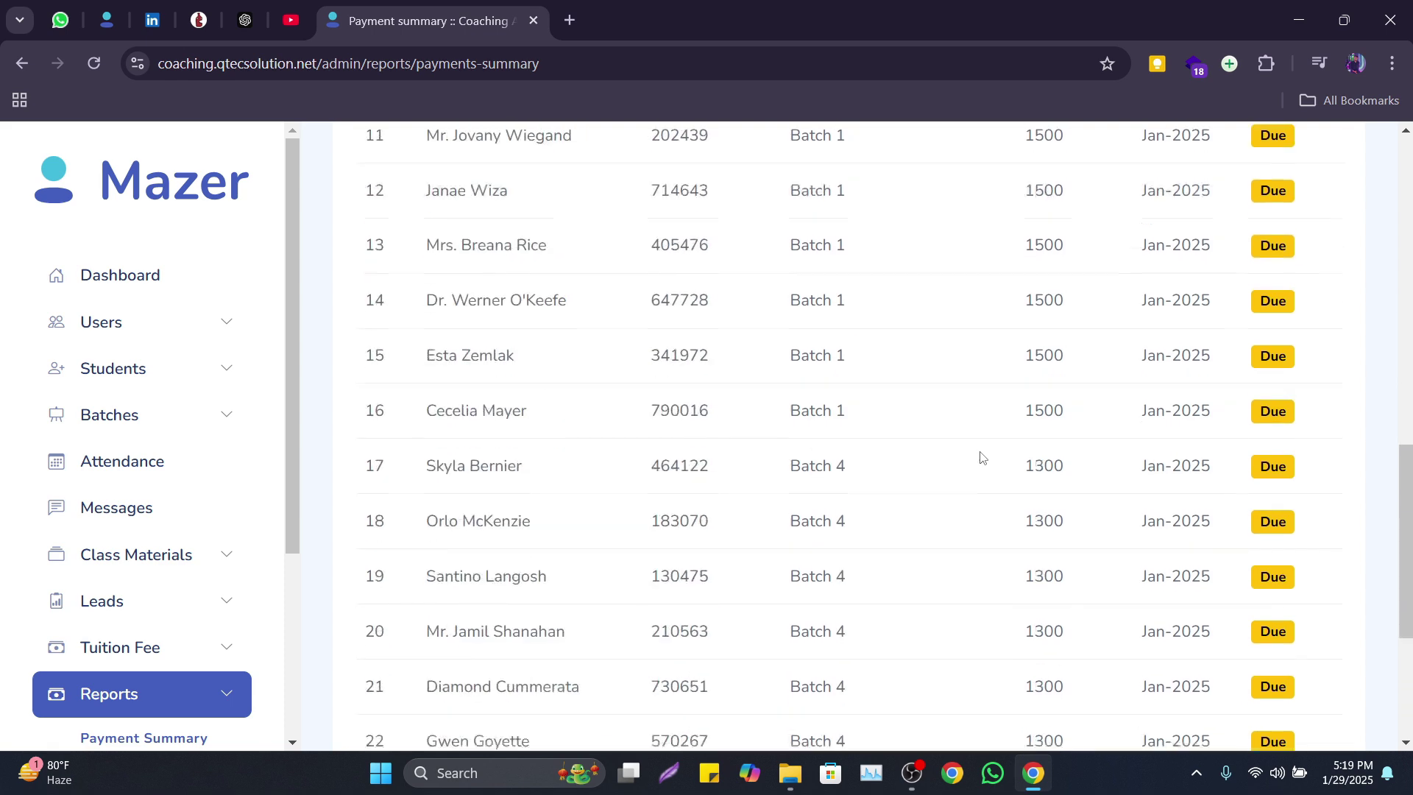
{"action": "scroll", "coordinate": [977, 482], "scroll_direction": "up", "scroll_amount": 15}
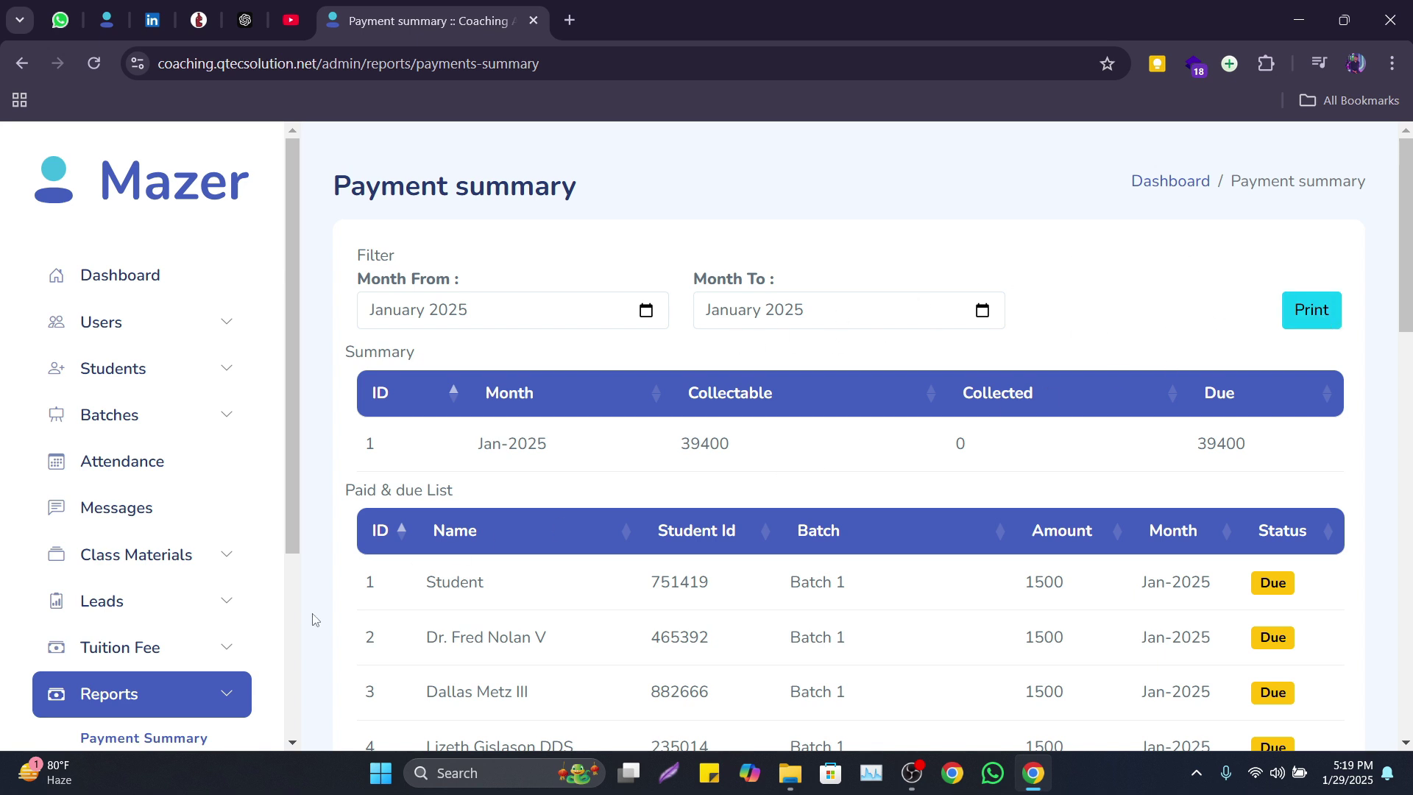
Open the Payments Paid report and review its entries and export options.
{"action": "scroll", "coordinate": [173, 662], "scroll_direction": "down", "scroll_amount": 4}
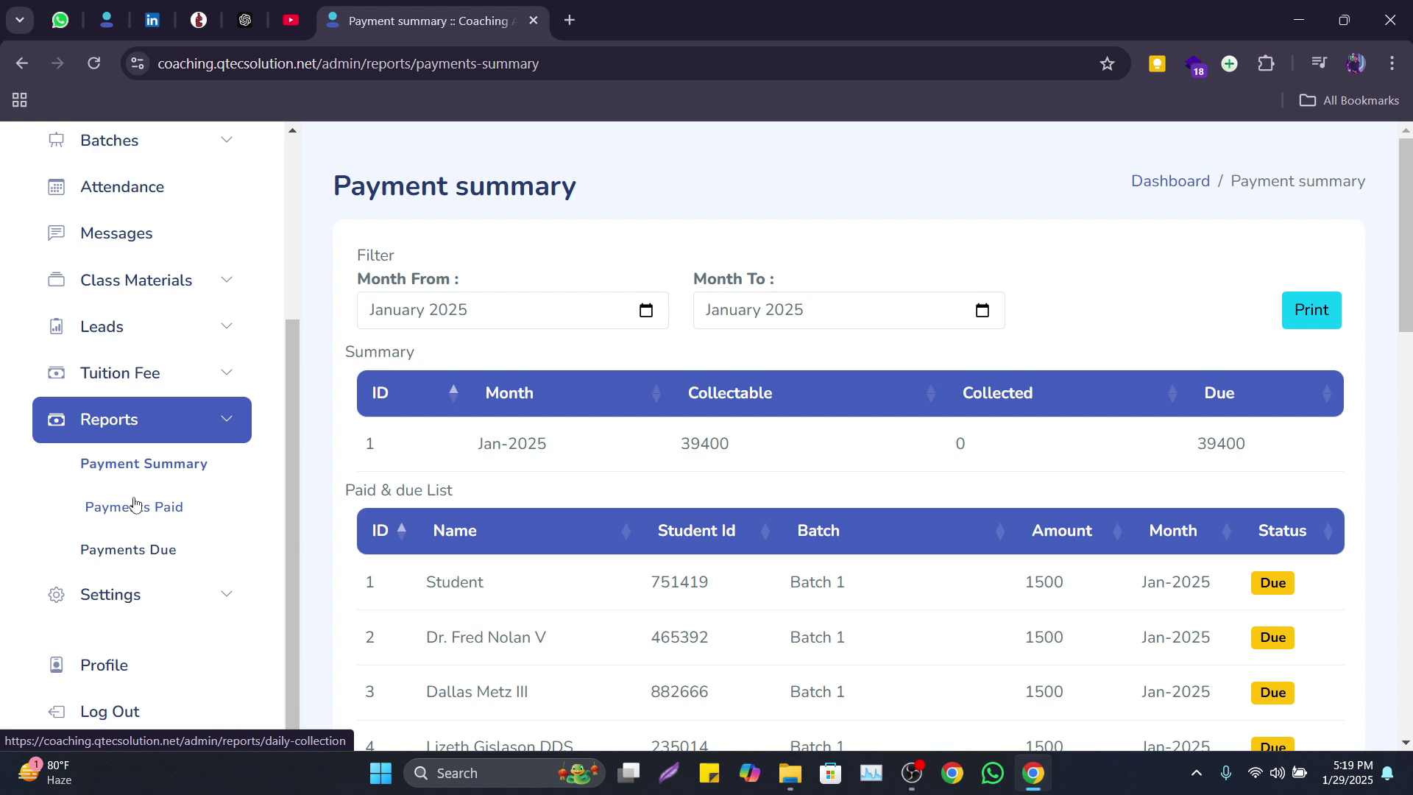
{"action": "left_click", "coordinate": [134, 505]}
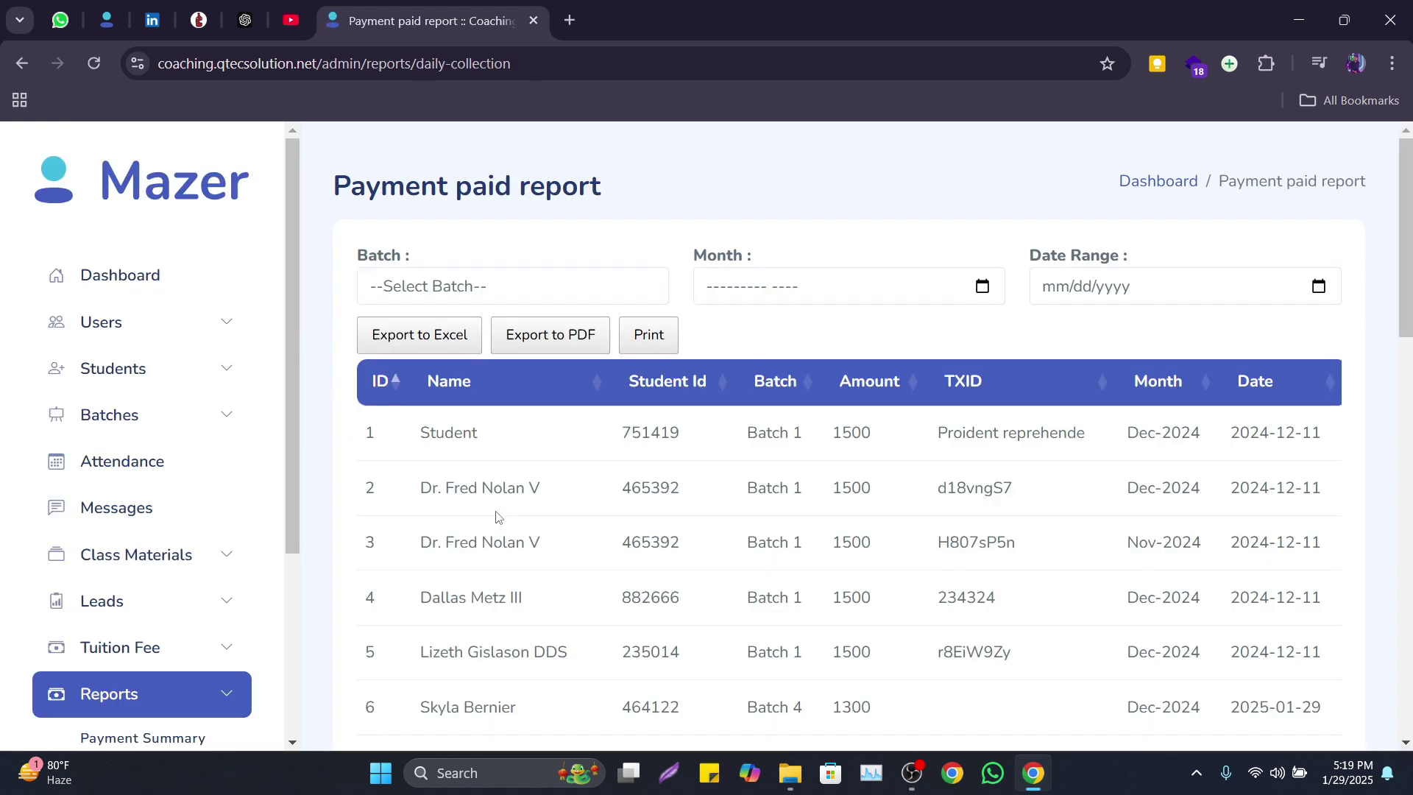
{"action": "scroll", "coordinate": [496, 516], "scroll_direction": "down", "scroll_amount": 2}
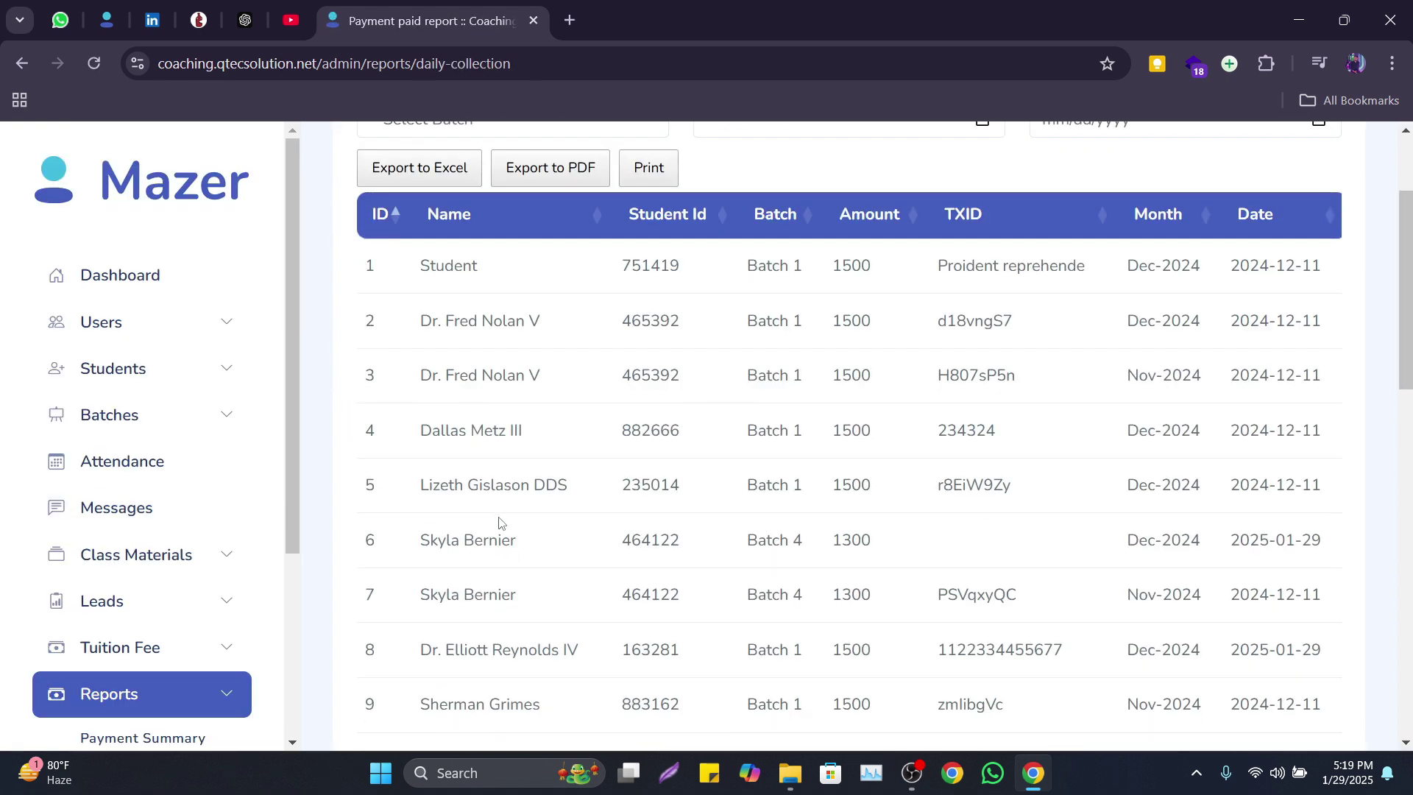
{"action": "scroll", "coordinate": [498, 523], "scroll_direction": "up", "scroll_amount": 2}
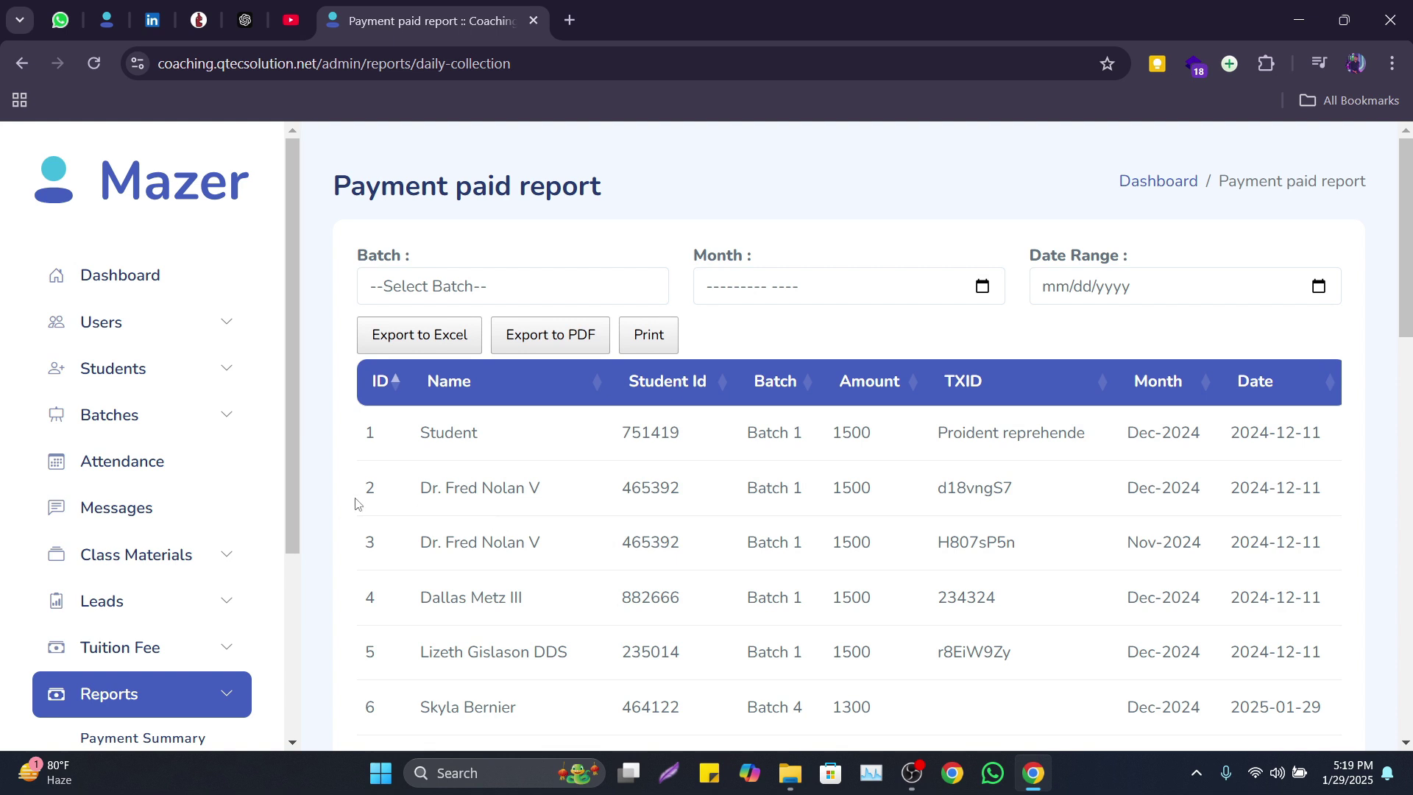
{"action": "left_click", "coordinate": [388, 339]}
Open the Payments Due report and look through its student entries for January 2025.
{"action": "scroll", "coordinate": [156, 508], "scroll_direction": "down", "scroll_amount": 3}
{"action": "left_click", "coordinate": [151, 559]}
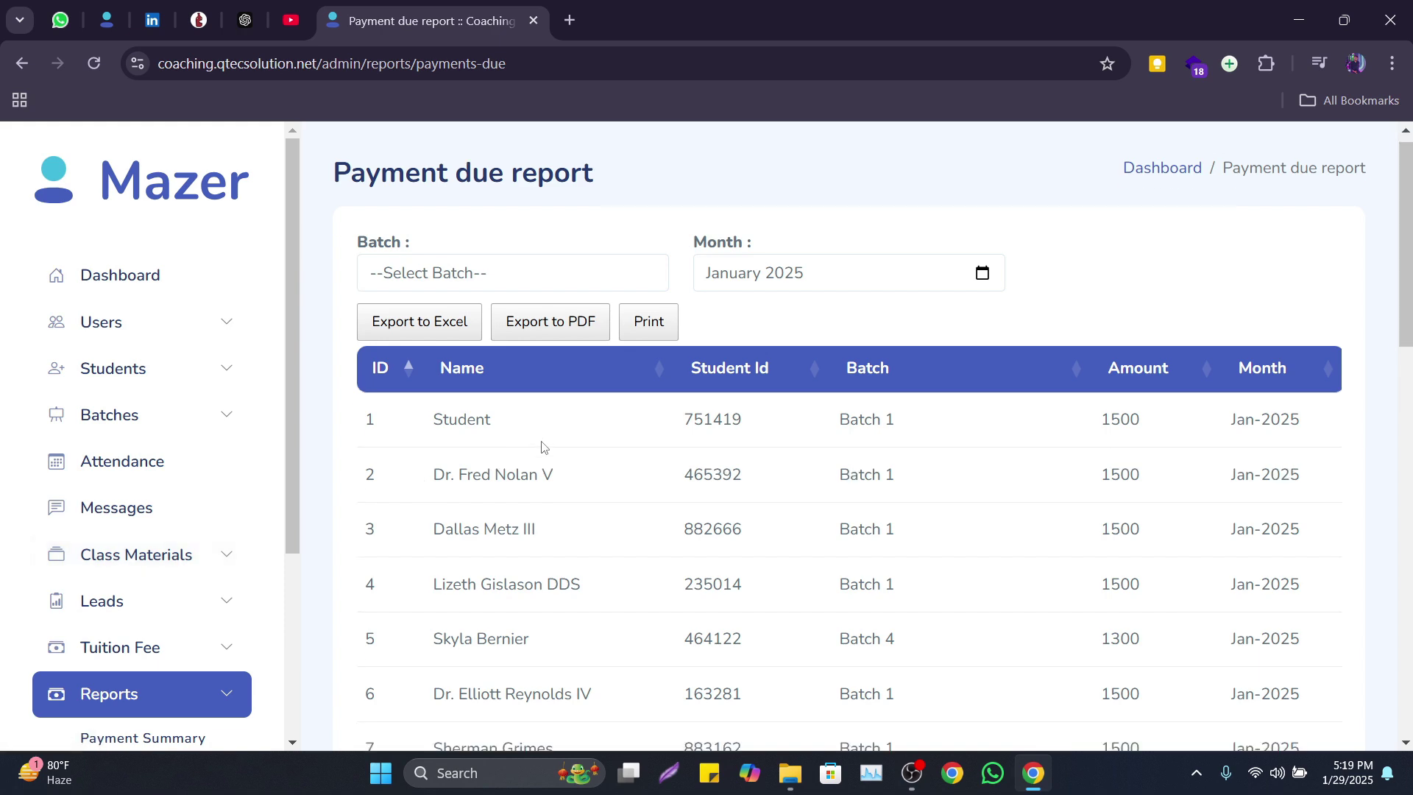
{"action": "scroll", "coordinate": [542, 448], "scroll_direction": "down", "scroll_amount": 4}
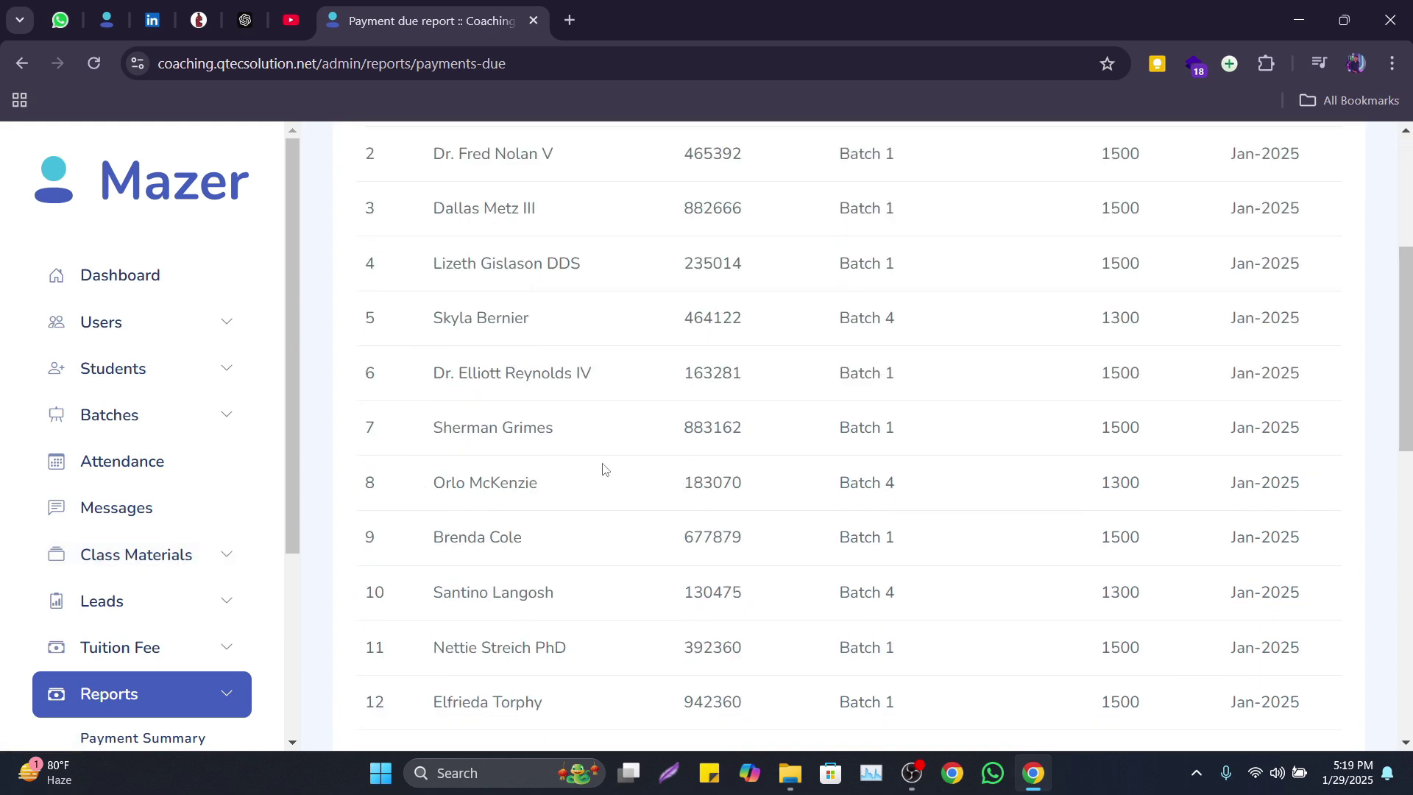
{"action": "scroll", "coordinate": [604, 468], "scroll_direction": "up", "scroll_amount": 4}
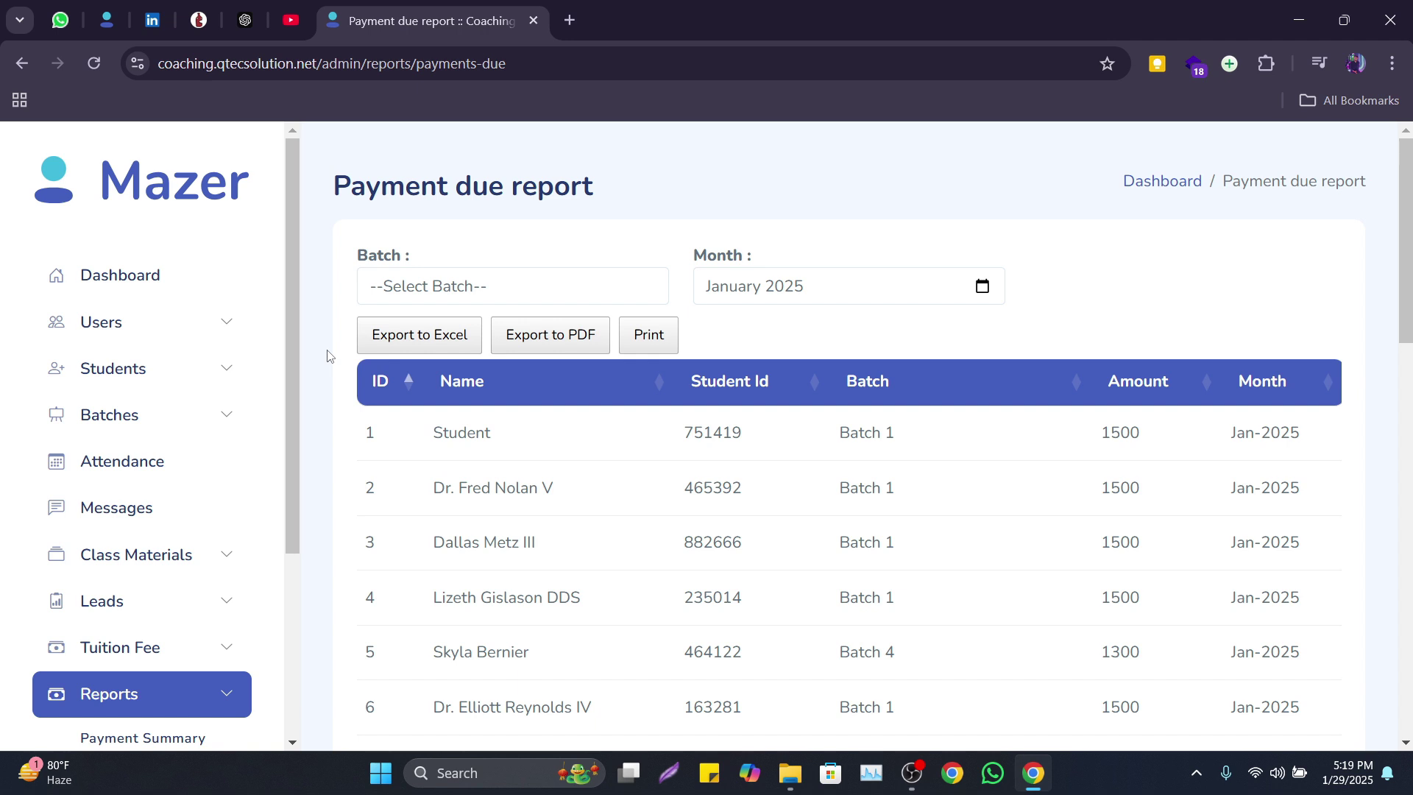
Open the admin profile page and review its details, password change form and profile picture.
{"action": "scroll", "coordinate": [41, 568], "scroll_direction": "down", "scroll_amount": 2}
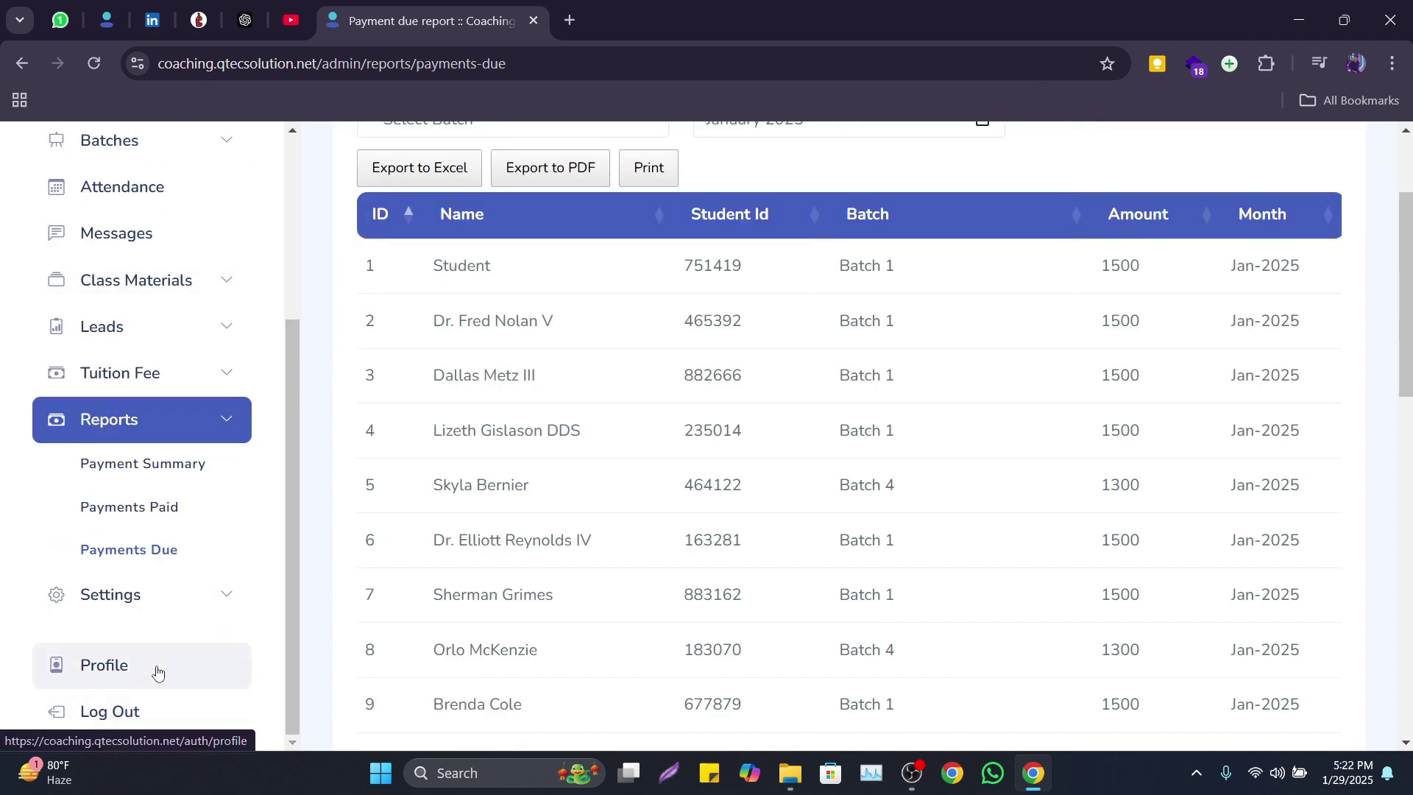
{"action": "left_click", "coordinate": [157, 671]}
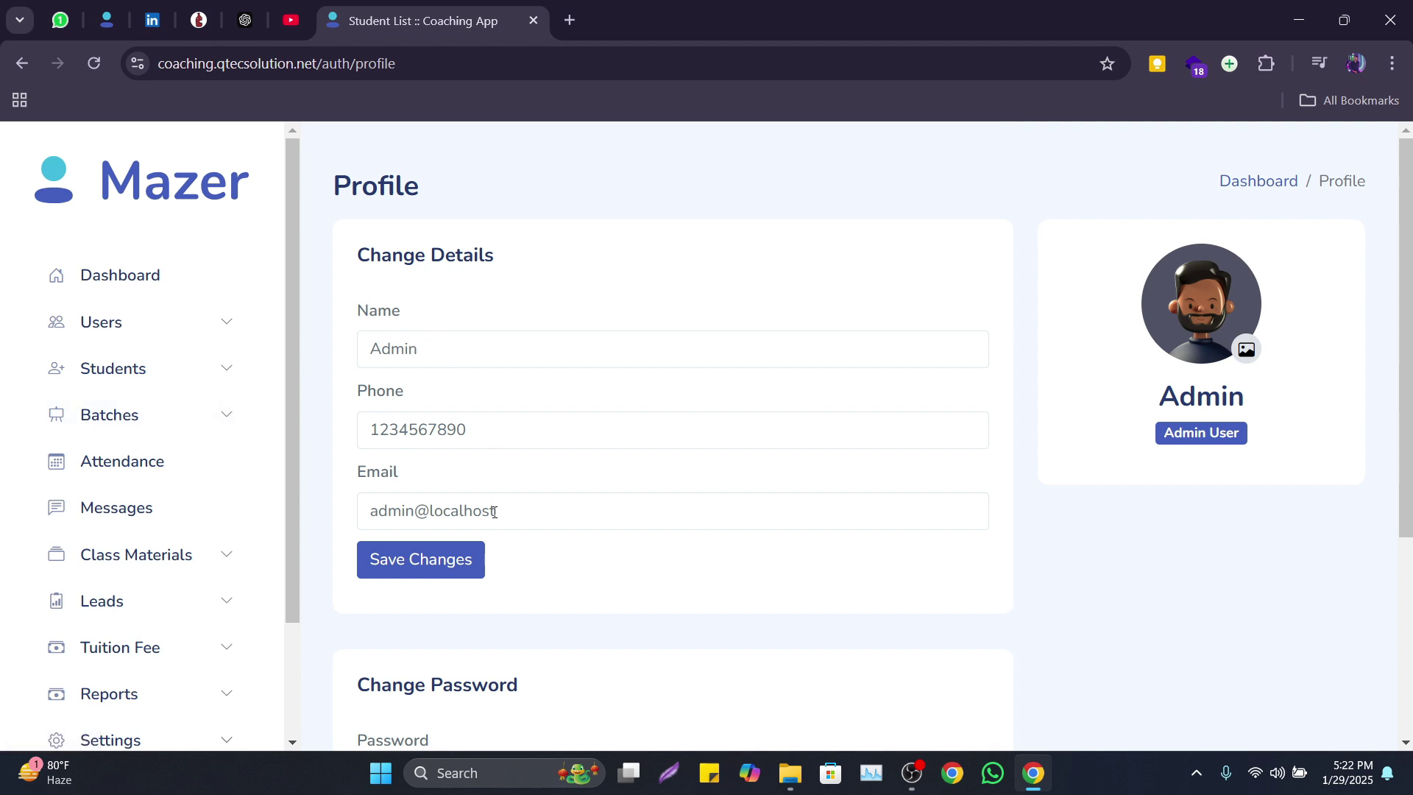
{"action": "scroll", "coordinate": [505, 568], "scroll_direction": "down", "scroll_amount": 4}
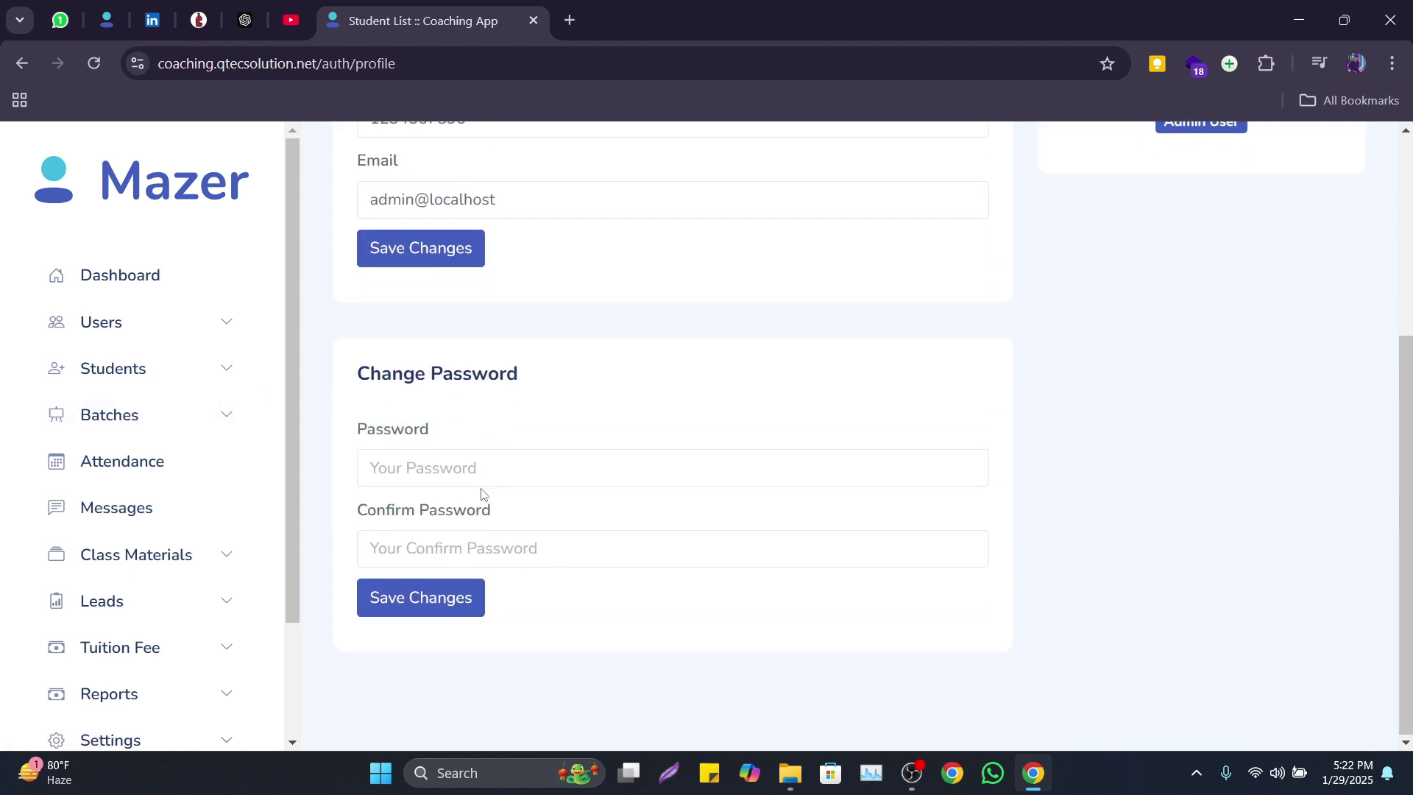
{"action": "scroll", "coordinate": [606, 577], "scroll_direction": "up", "scroll_amount": 2}
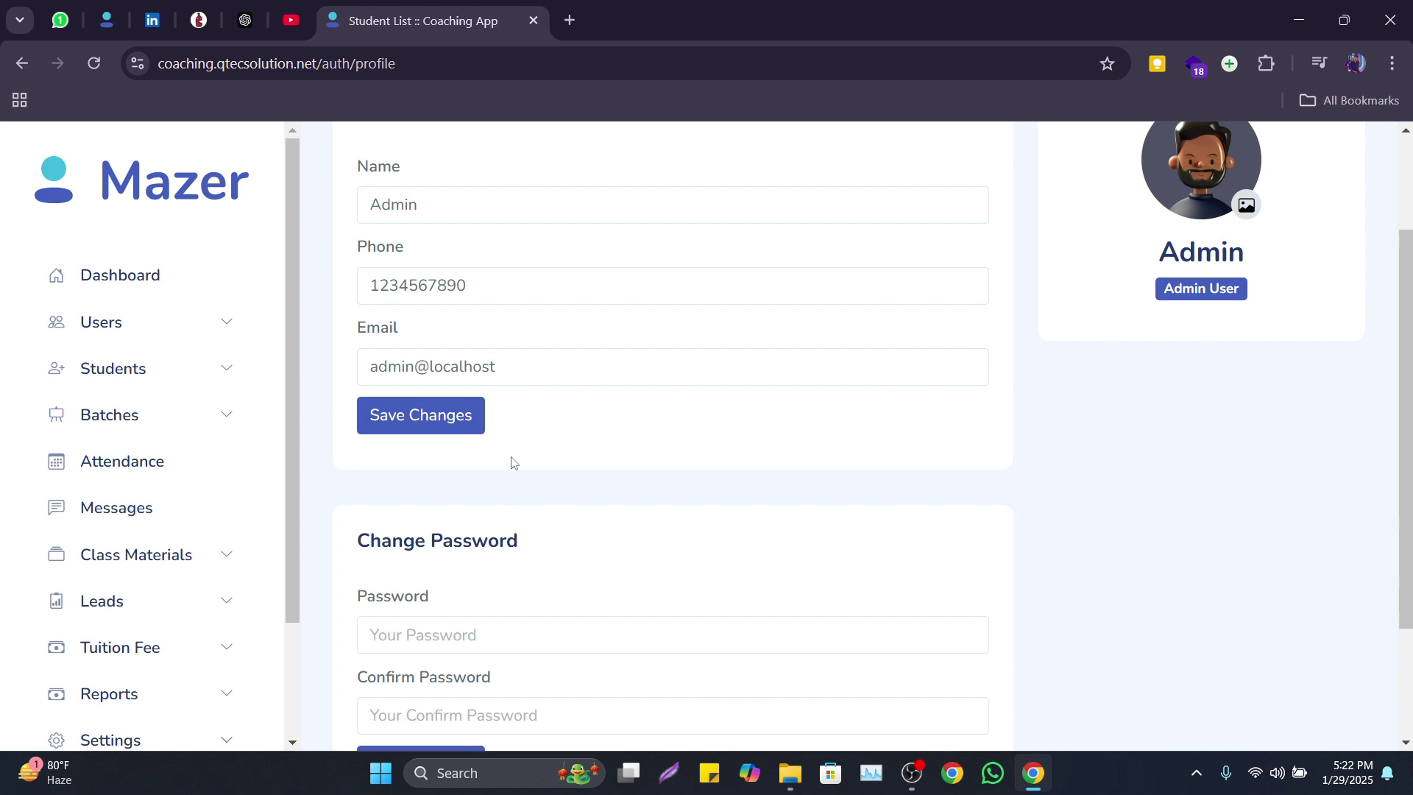
{"action": "scroll", "coordinate": [513, 462], "scroll_direction": "up", "scroll_amount": 2}
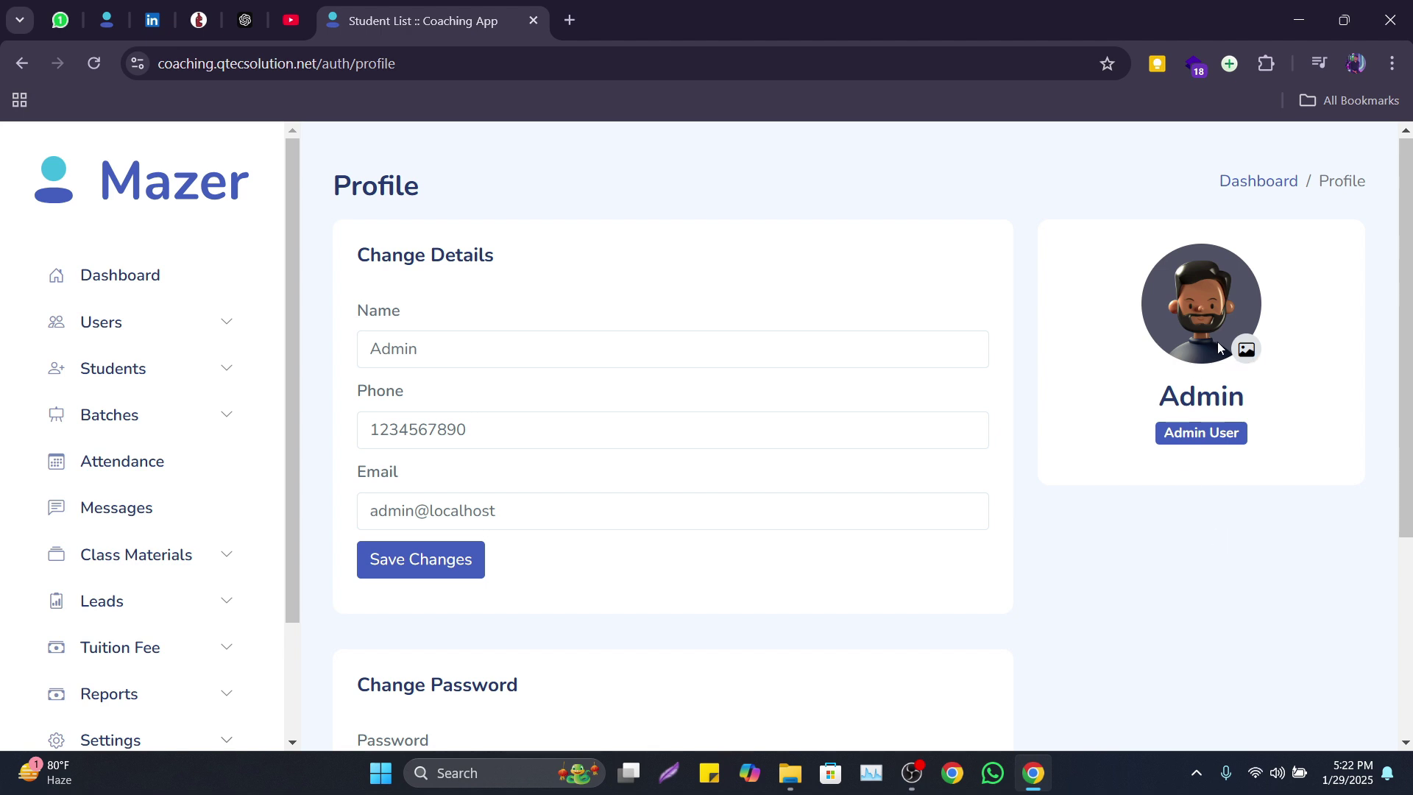
{"action": "scroll", "coordinate": [417, 567], "scroll_direction": "down", "scroll_amount": 4}
{"action": "scroll", "coordinate": [188, 585], "scroll_direction": "down", "scroll_amount": 2}
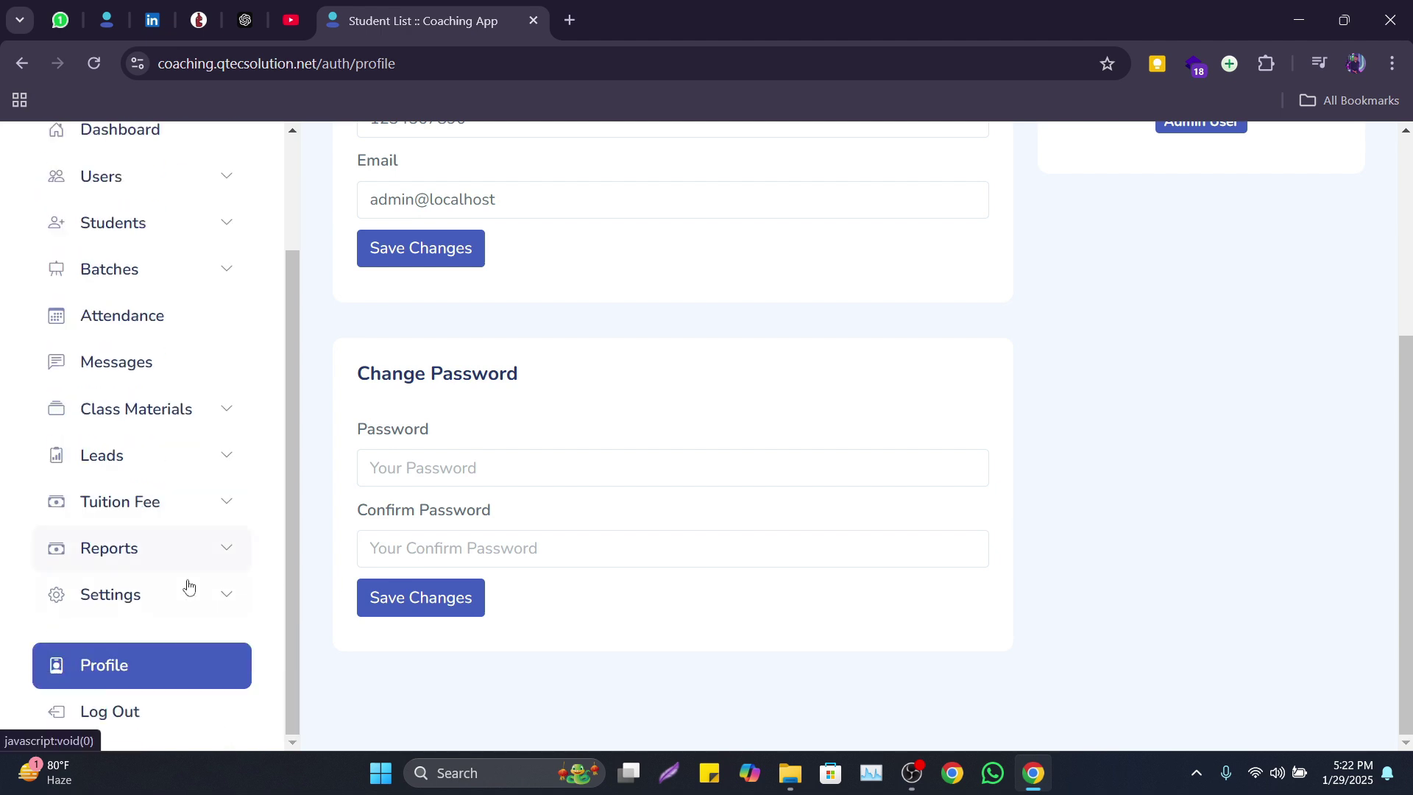